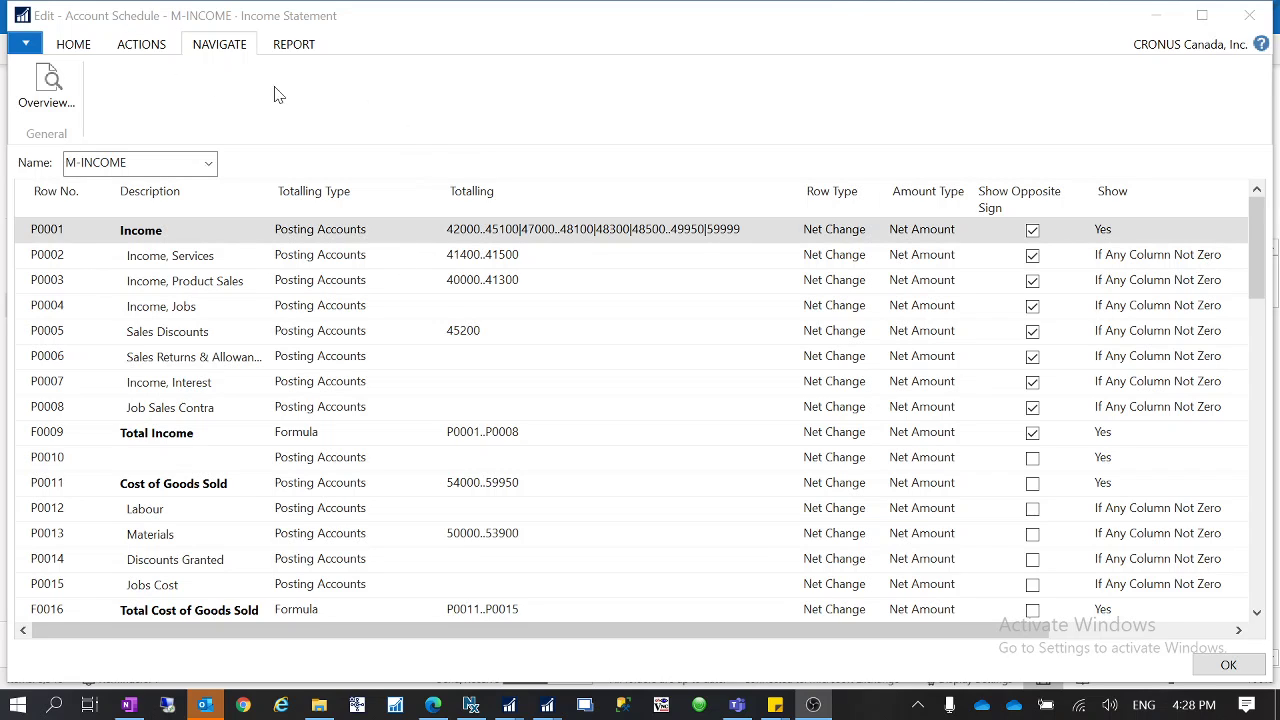
Open the column layout setup from the M-INCOME account schedule and browse the list of column layout names.
click(155, 52)
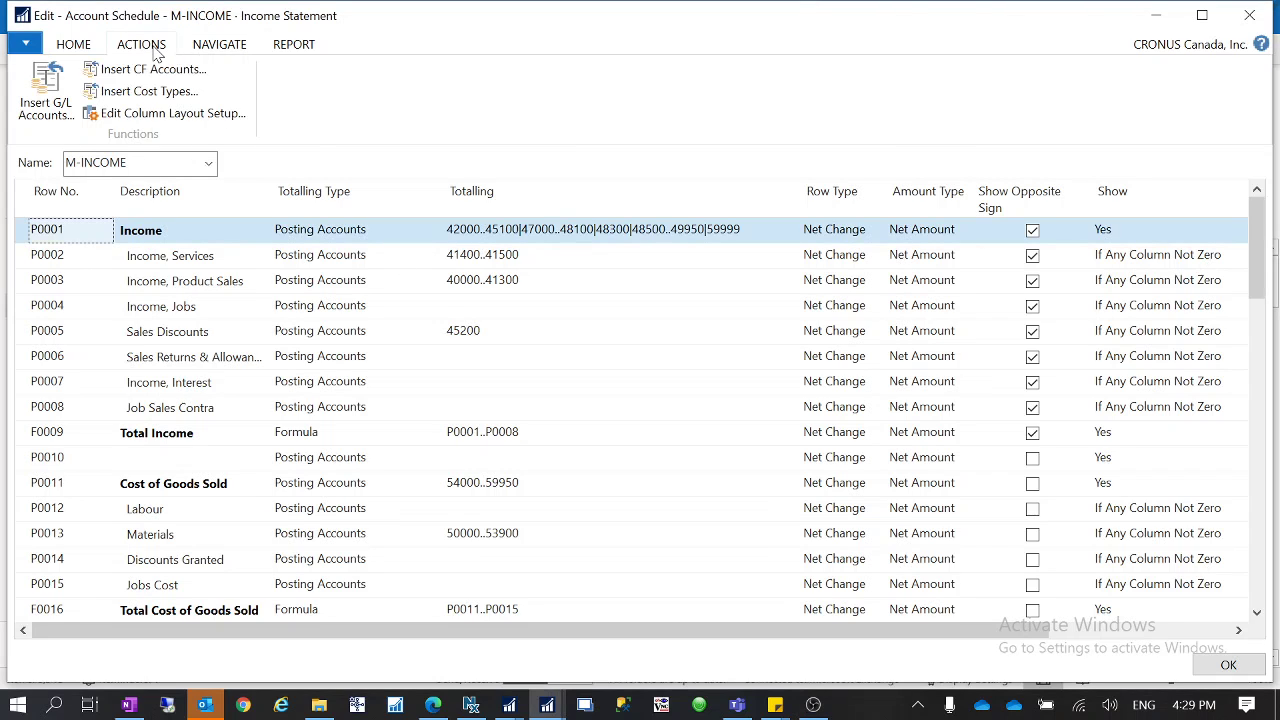
click(205, 120)
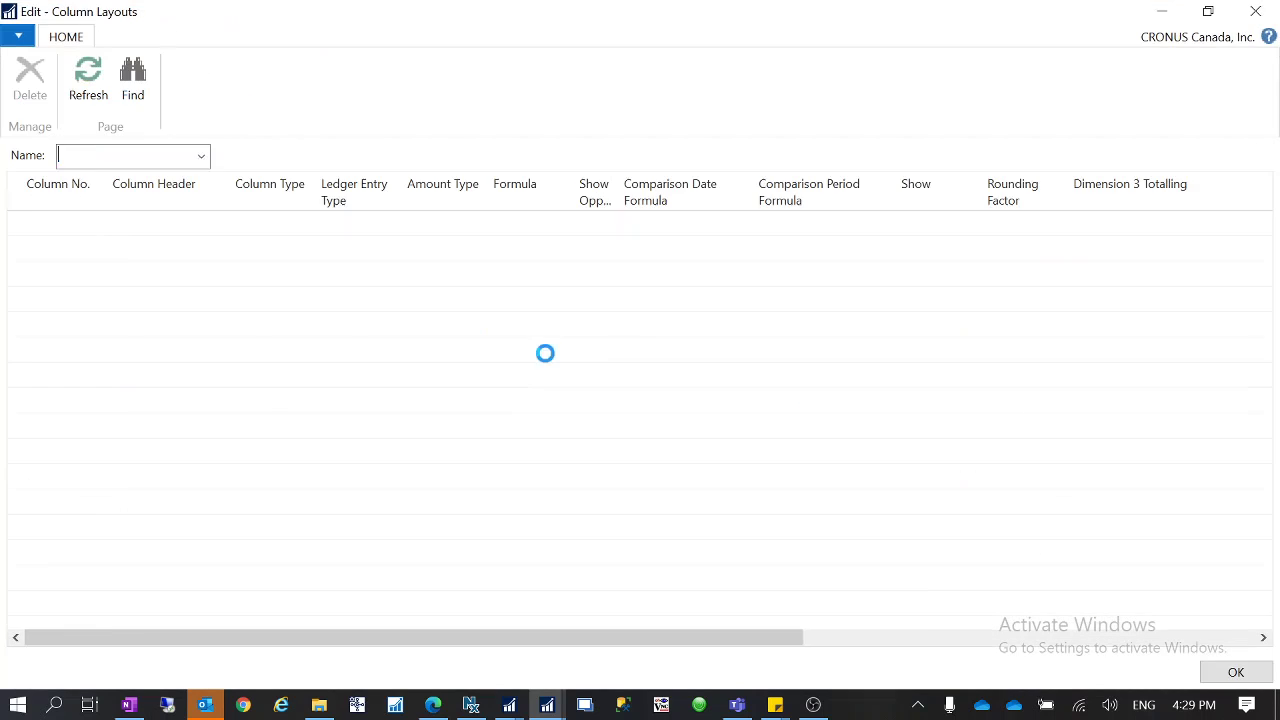
key(Escape)
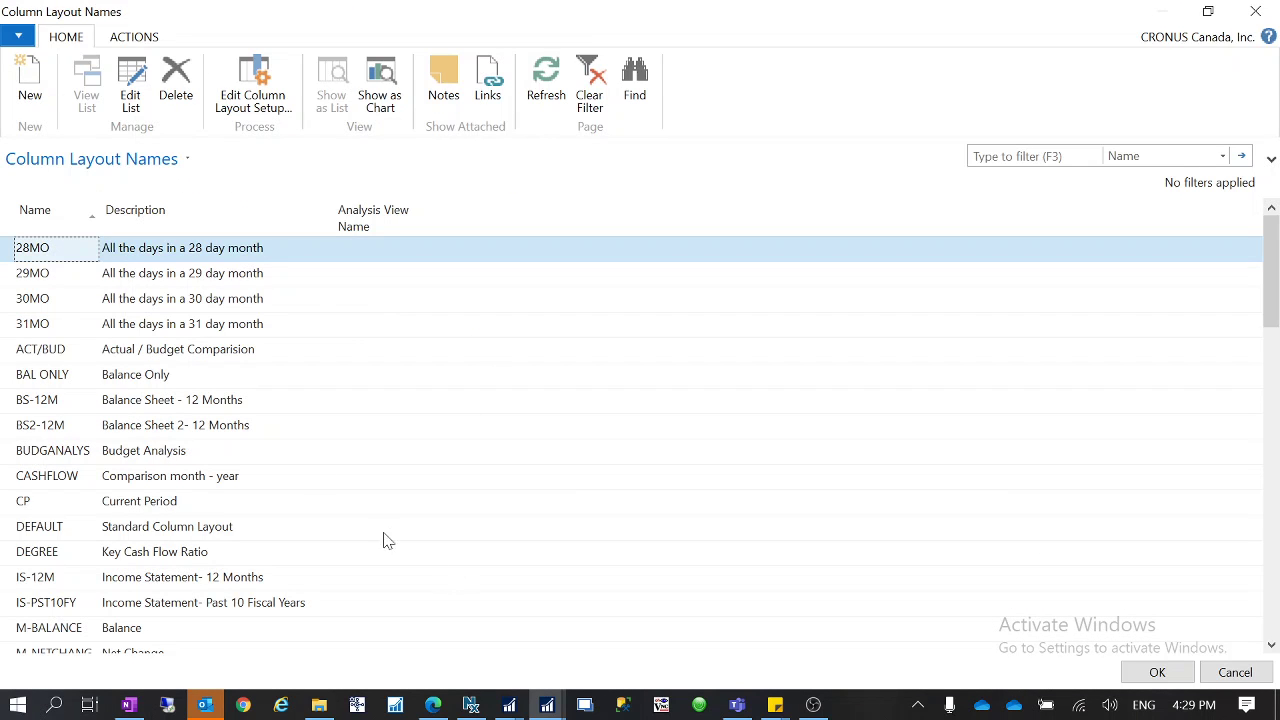
scroll(530, 520, down, 4)
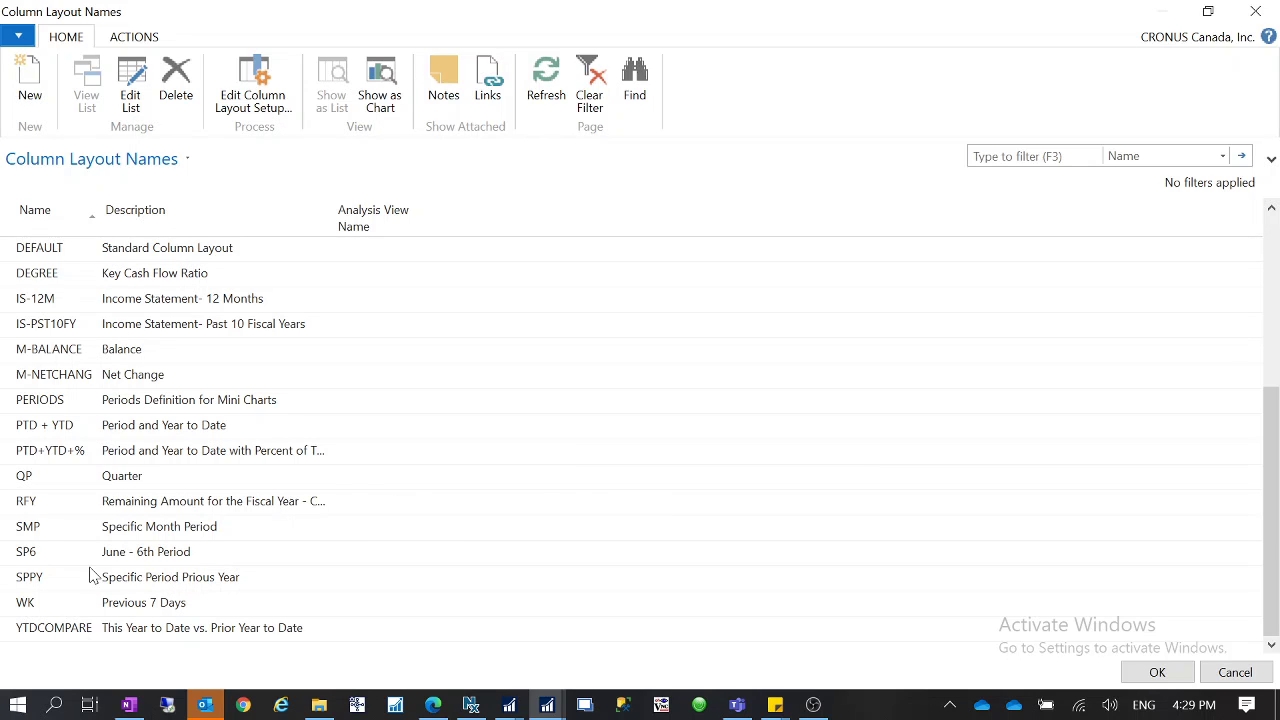
Open the setup of the IS-12M column layout, Income Statement- 12 Months.
click(40, 300)
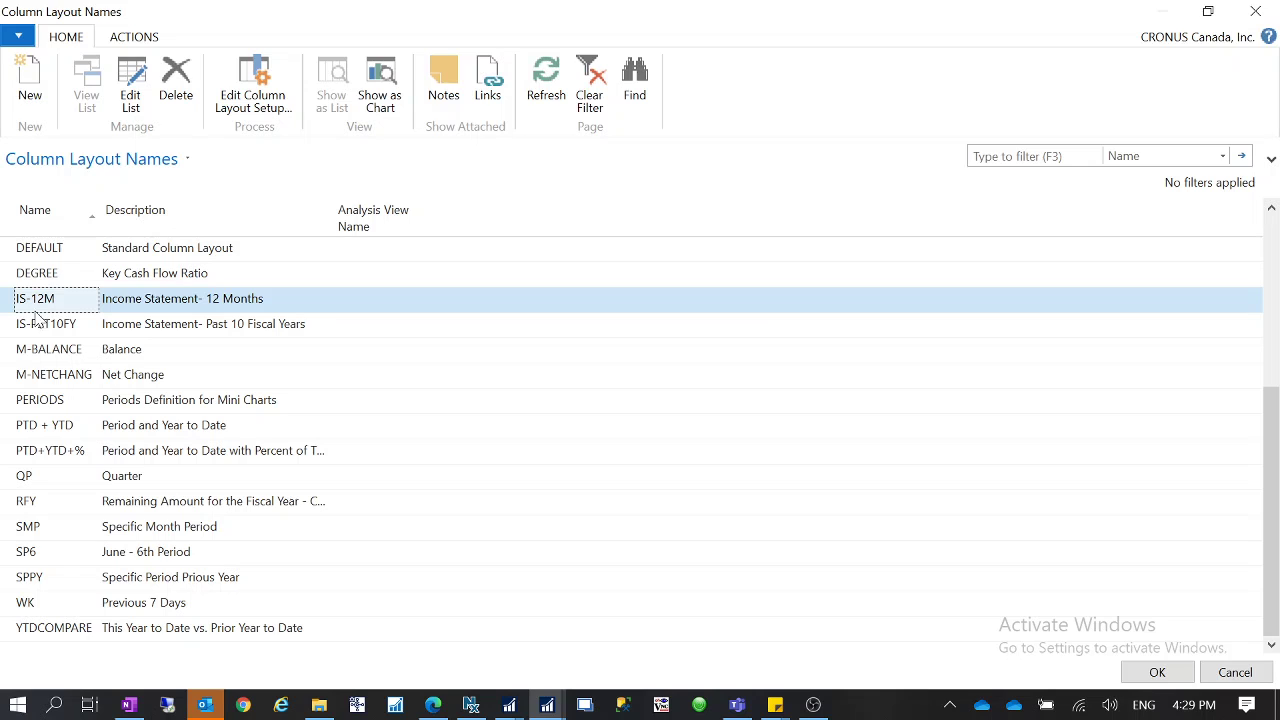
click(38, 326)
click(46, 305)
click(250, 104)
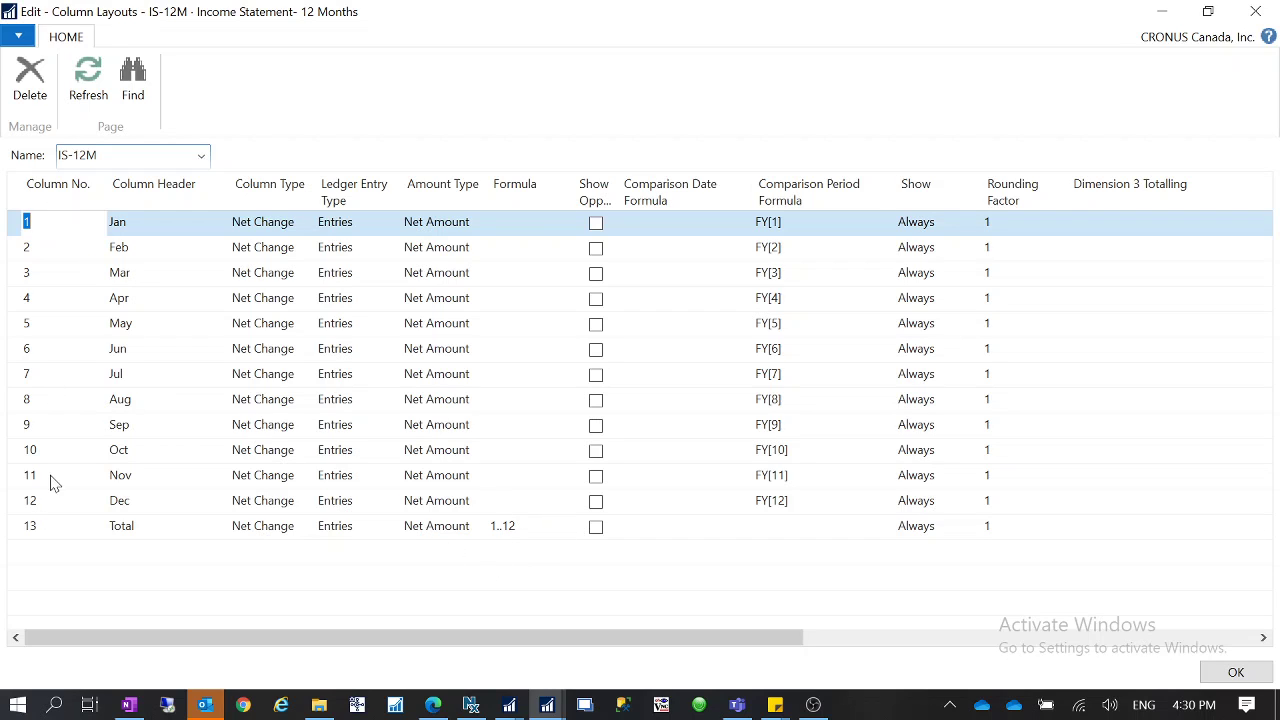
Review the monthly column headers of the IS-12M layout from Jan to Dec.
click(165, 226)
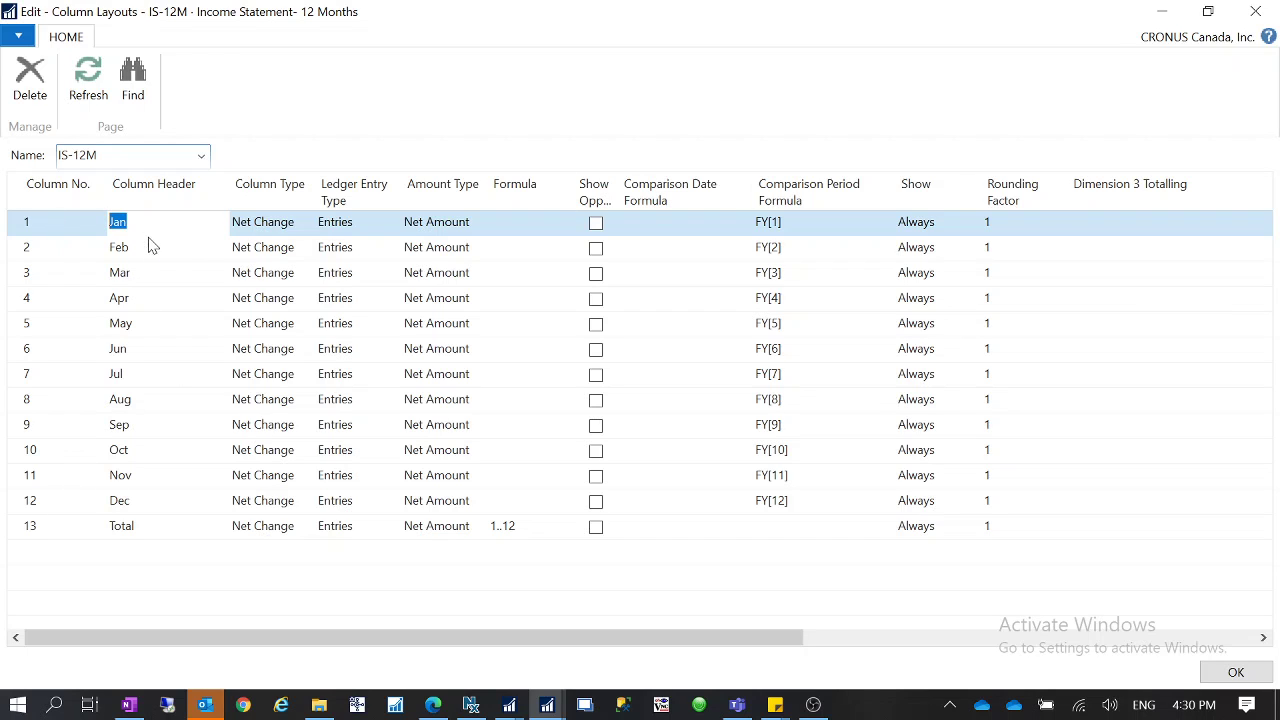
click(145, 508)
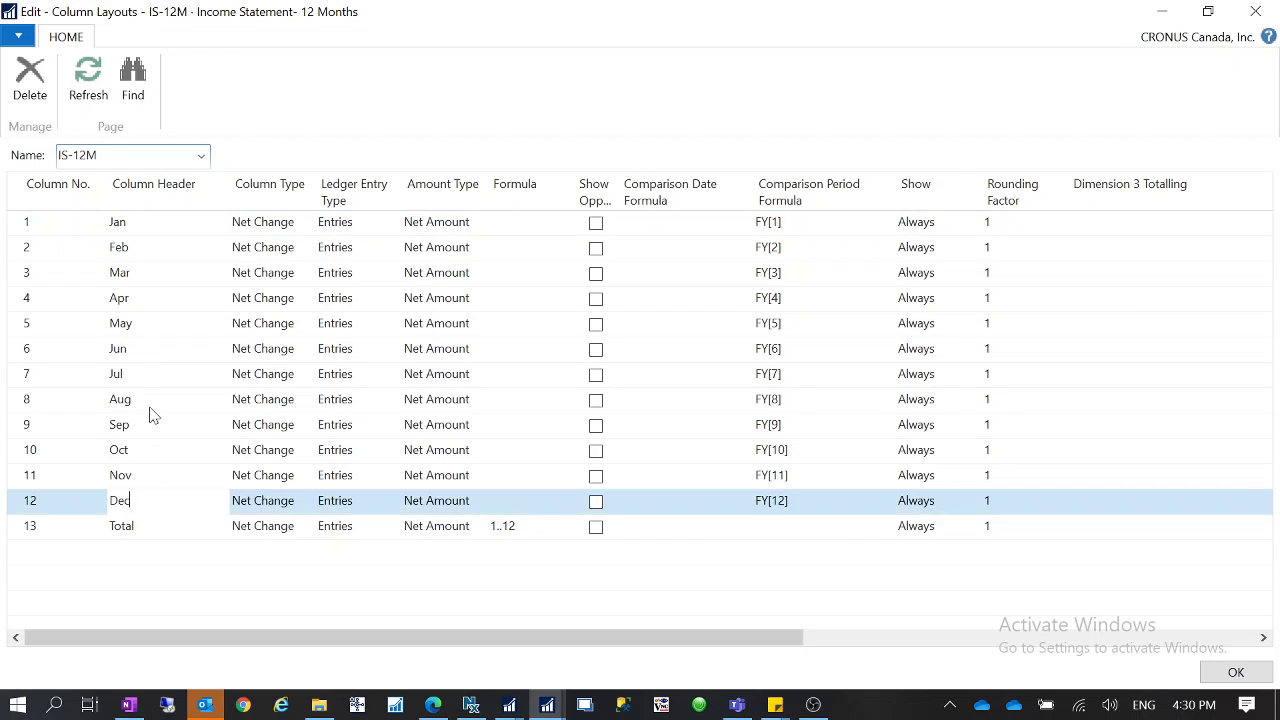
click(143, 222)
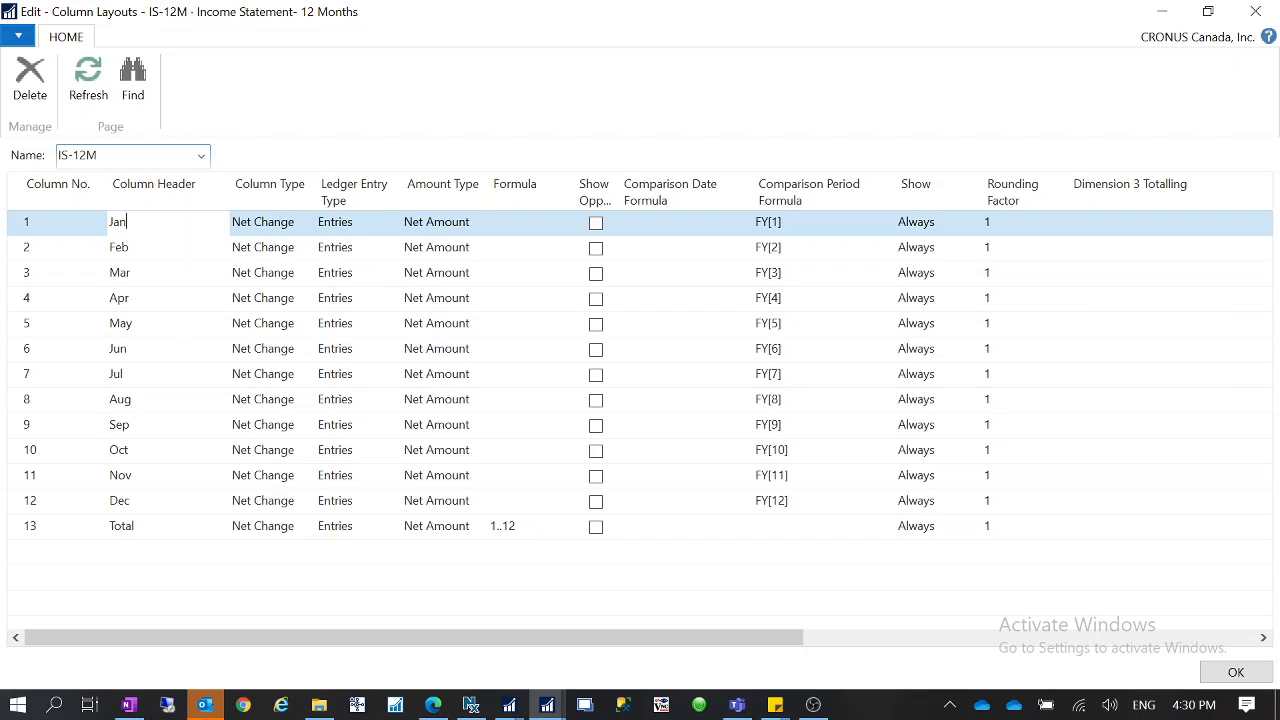
key(shift+Home)
Check which columns can be shown in the column layout list, and close the customization without changes.
right_click(792, 197)
click(876, 265)
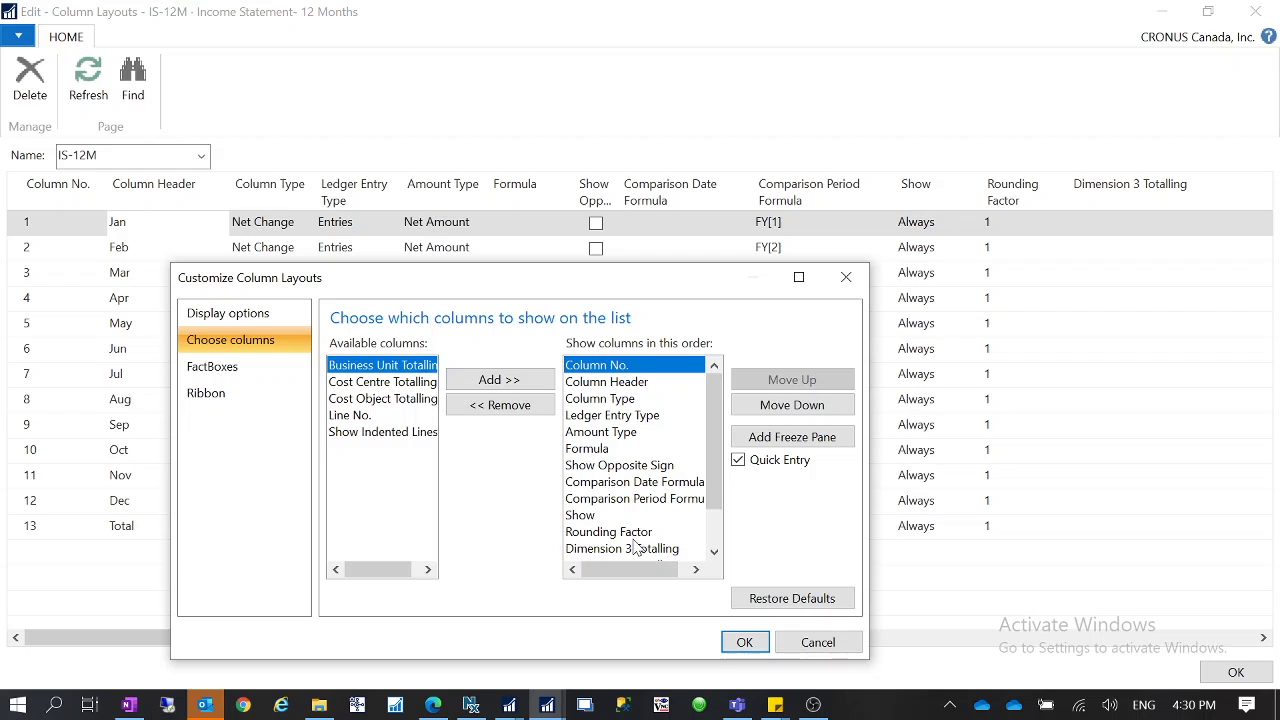
click(858, 280)
Examine the Comparison Period Formula and Comparison Date Formula fields of the Jan row.
click(822, 230)
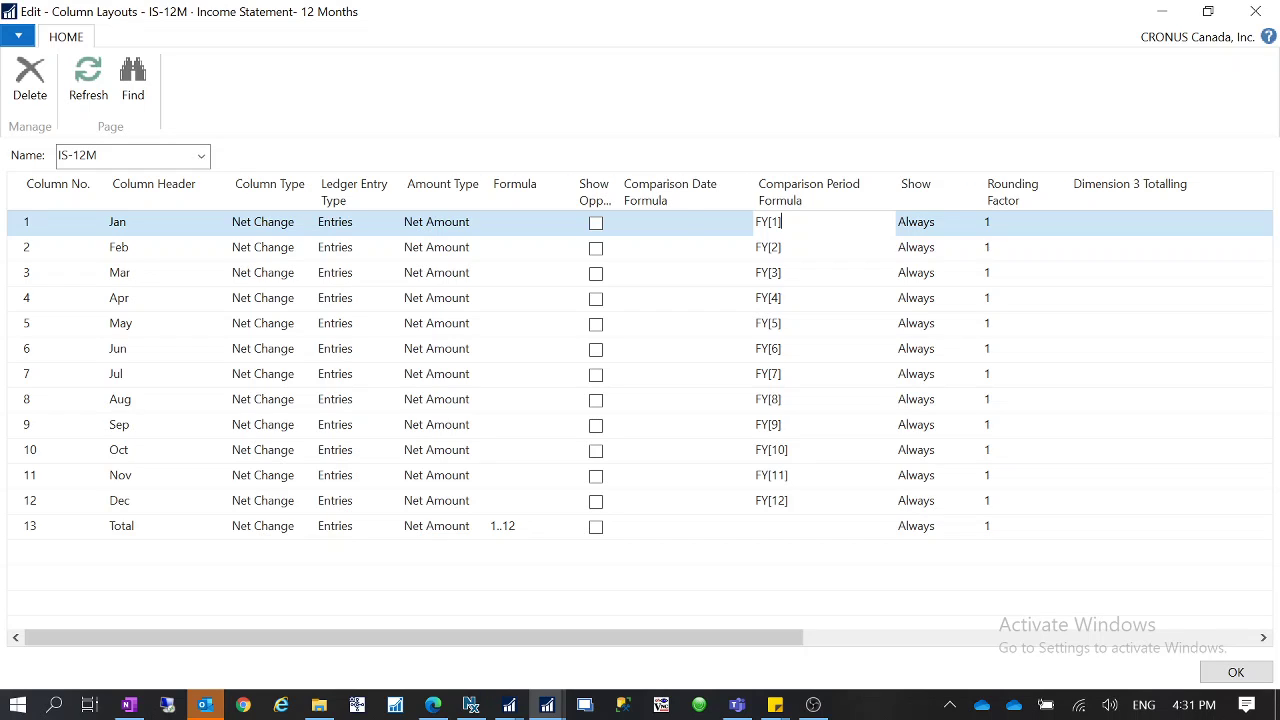
click(684, 227)
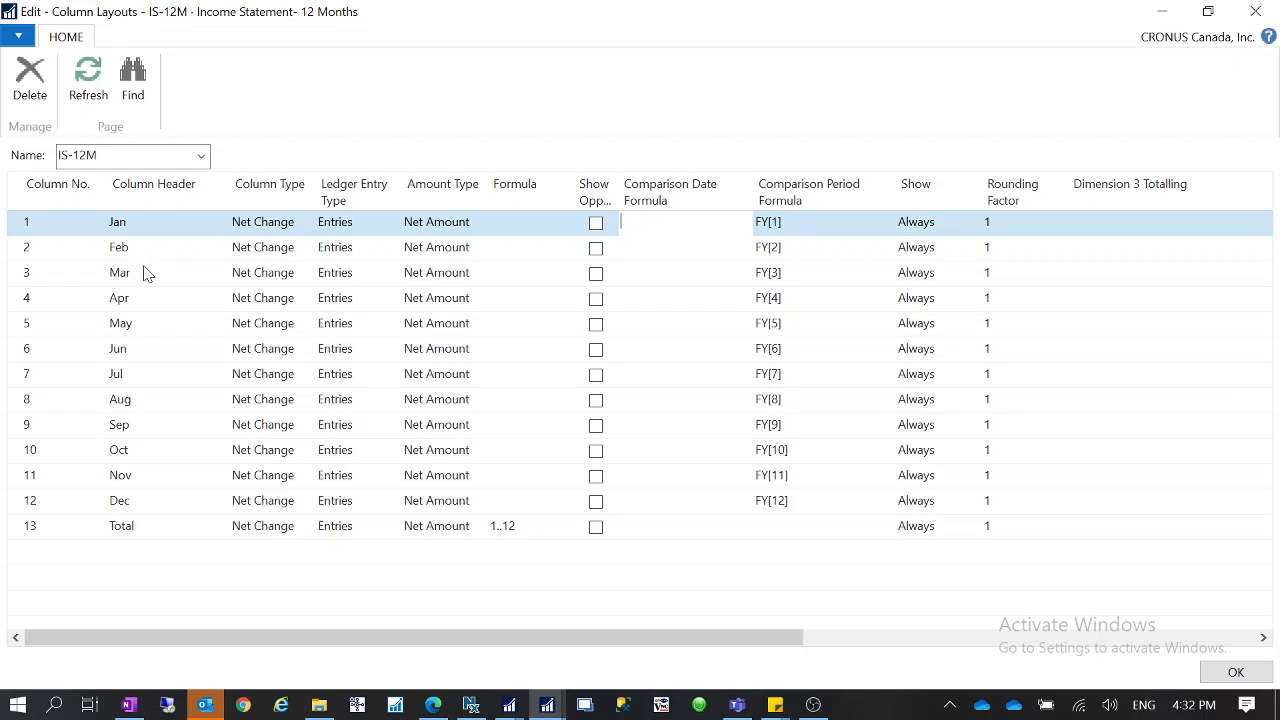
click(768, 222)
mouse_move(736, 217)
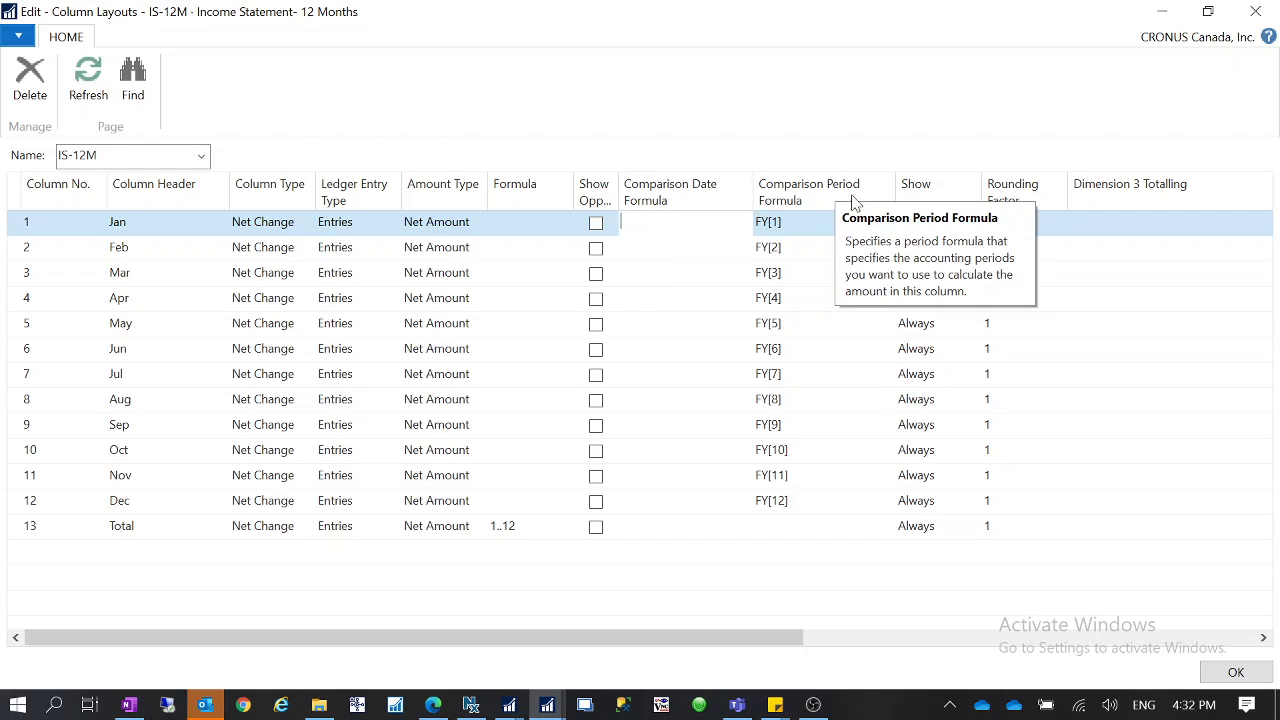
click(782, 221)
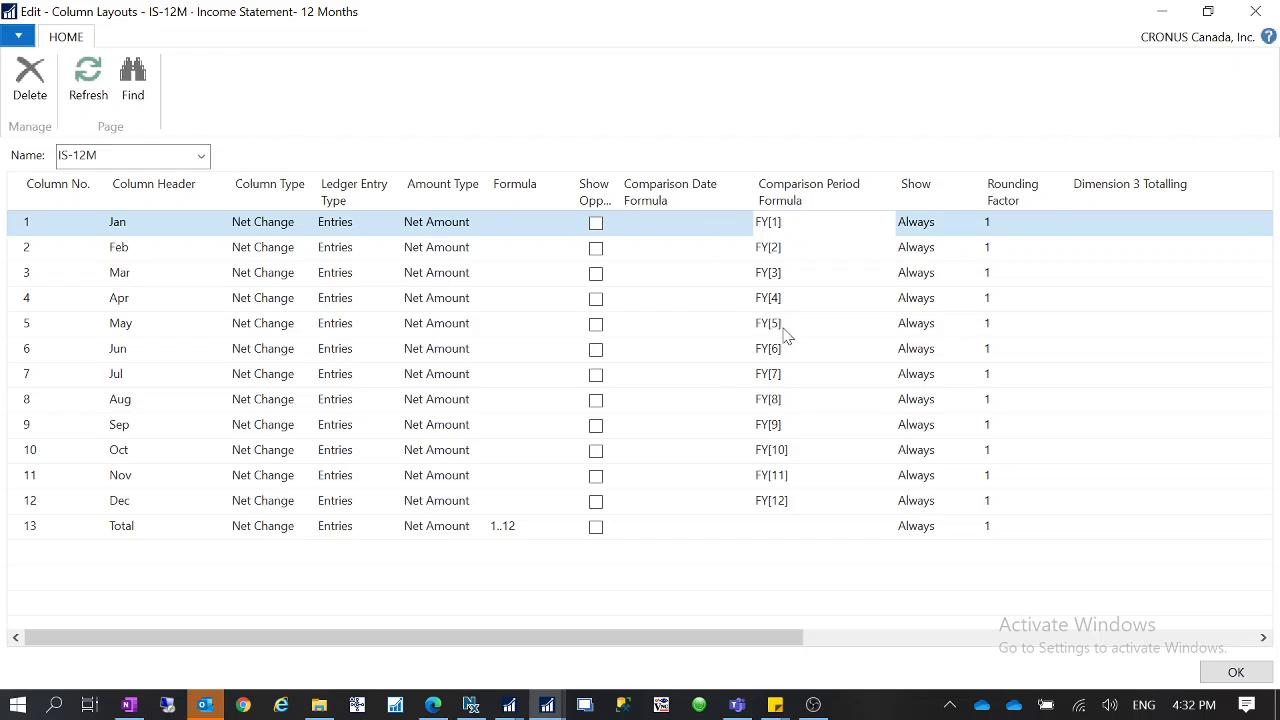
click(668, 225)
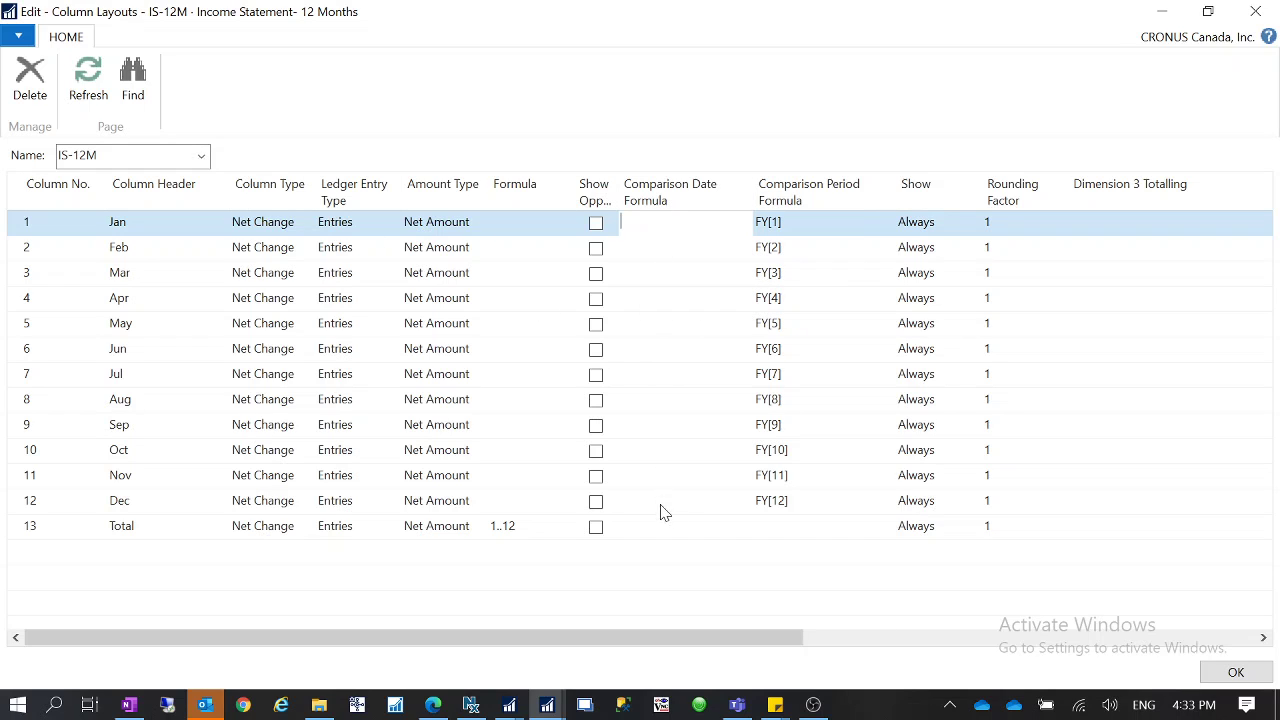
click(810, 221)
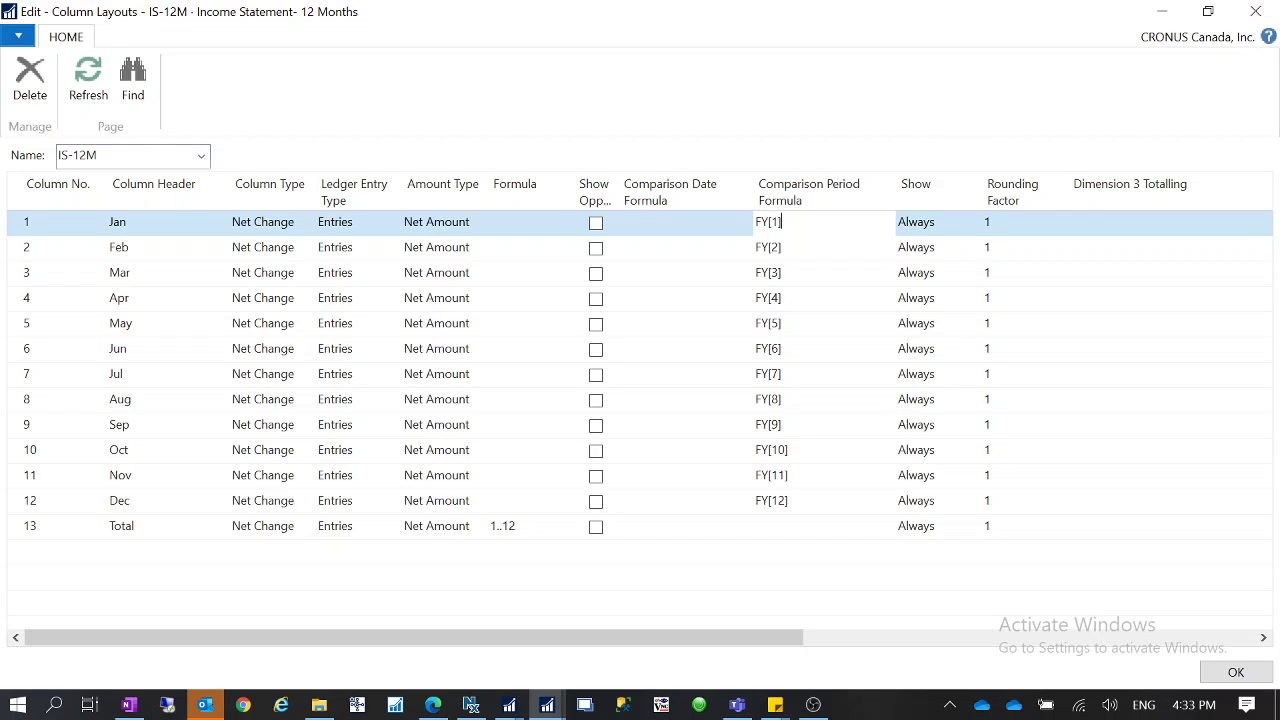
Return to the column layout names and open the setup of IS-PST10FY, Income Statement- Past 10 Fiscal Years.
click(203, 160)
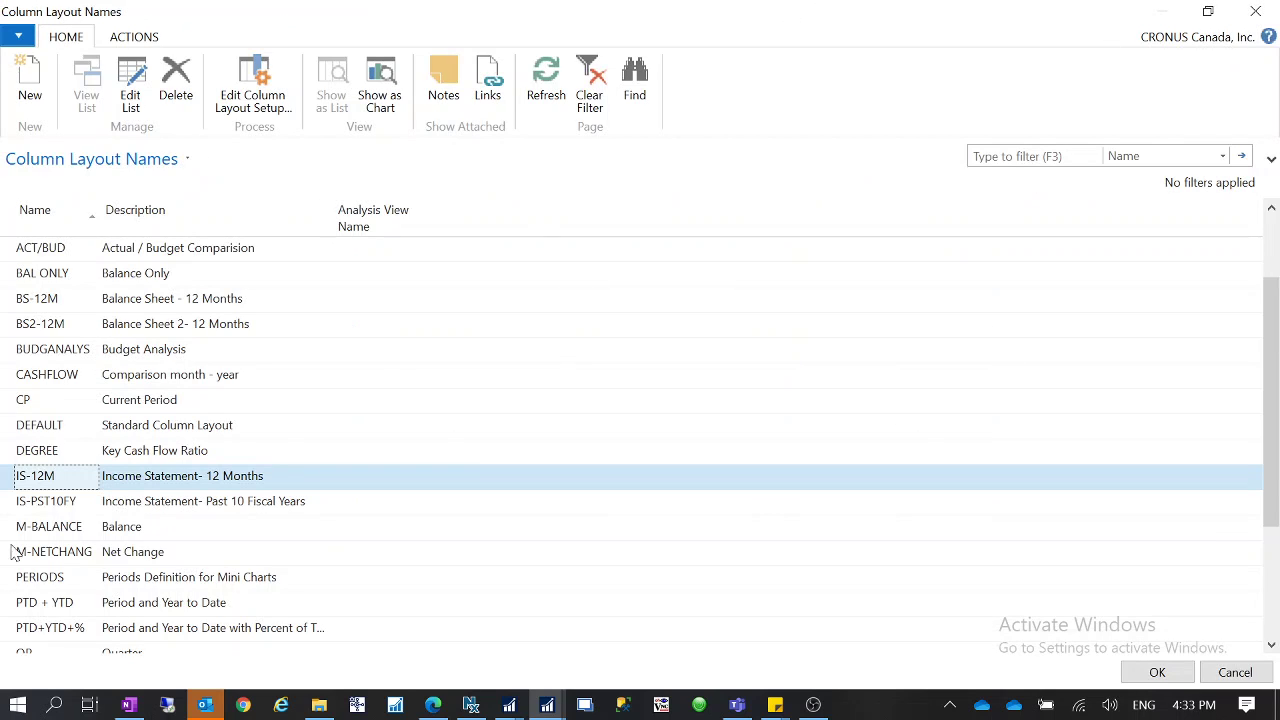
click(80, 507)
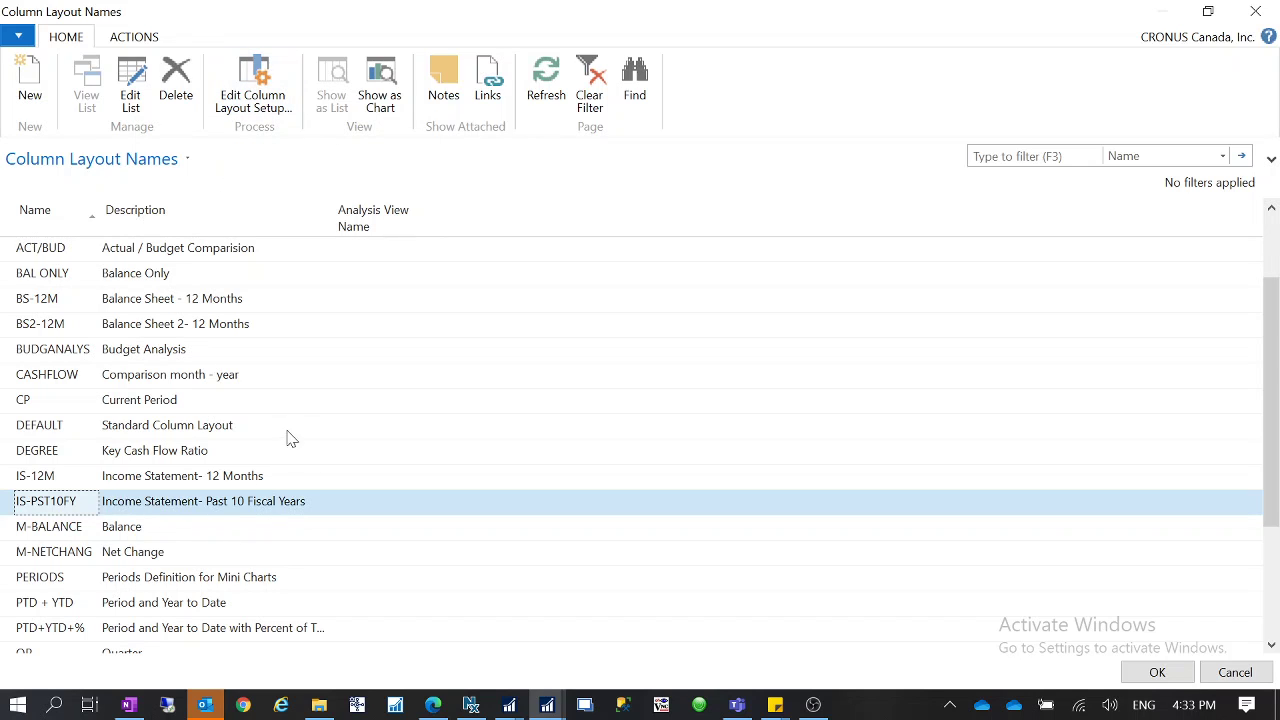
click(286, 92)
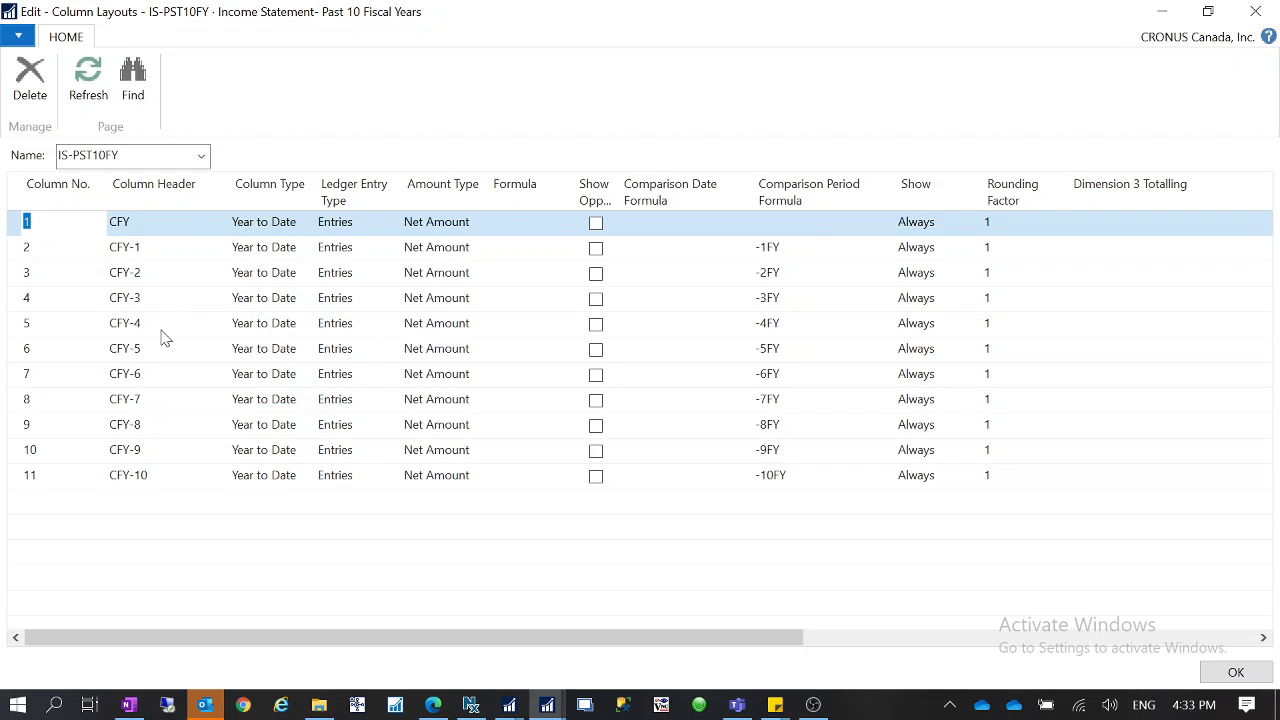
Examine the CFY row's Comparison Period Formula and Column Type, and the CFY-1 row's Comparison Period Formula.
click(813, 235)
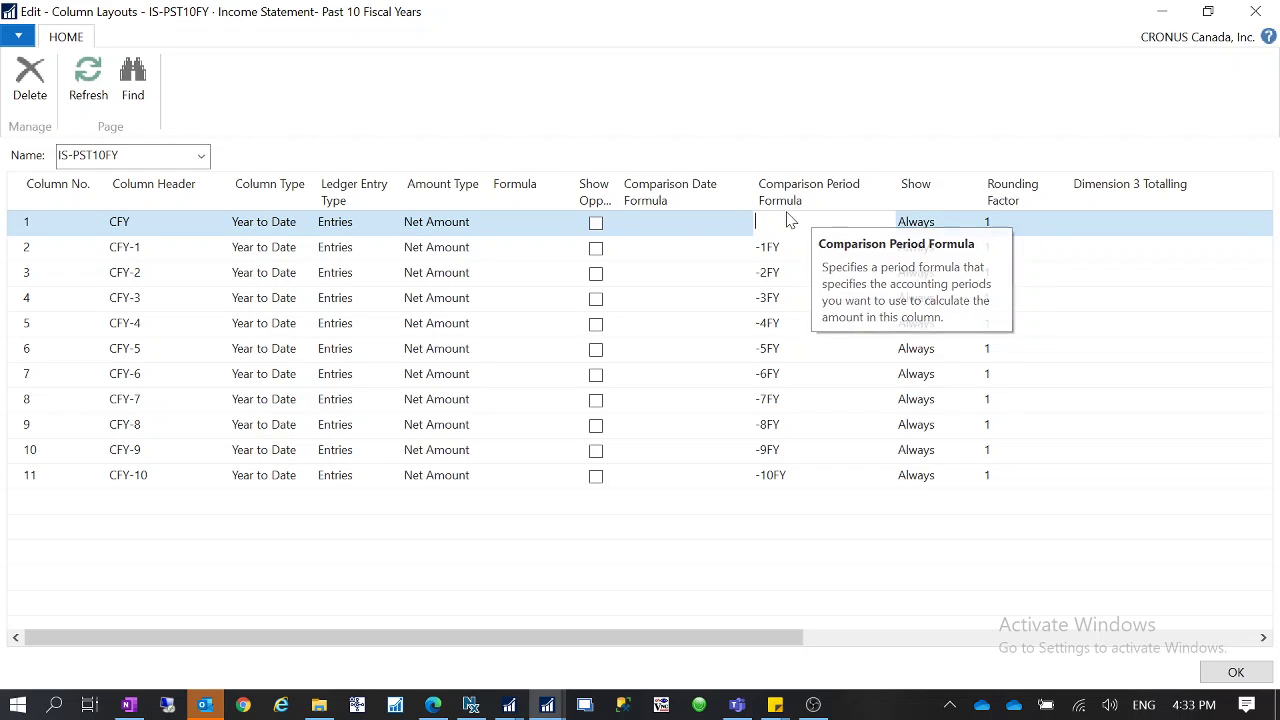
click(291, 230)
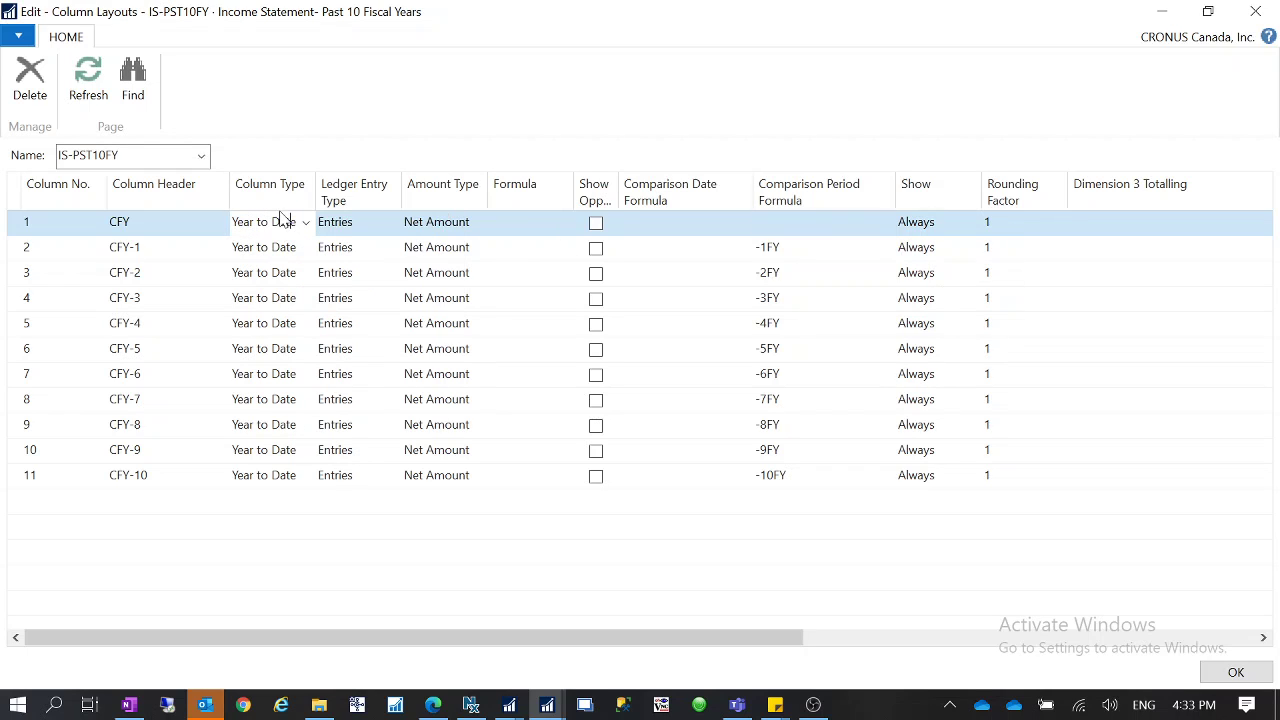
click(842, 256)
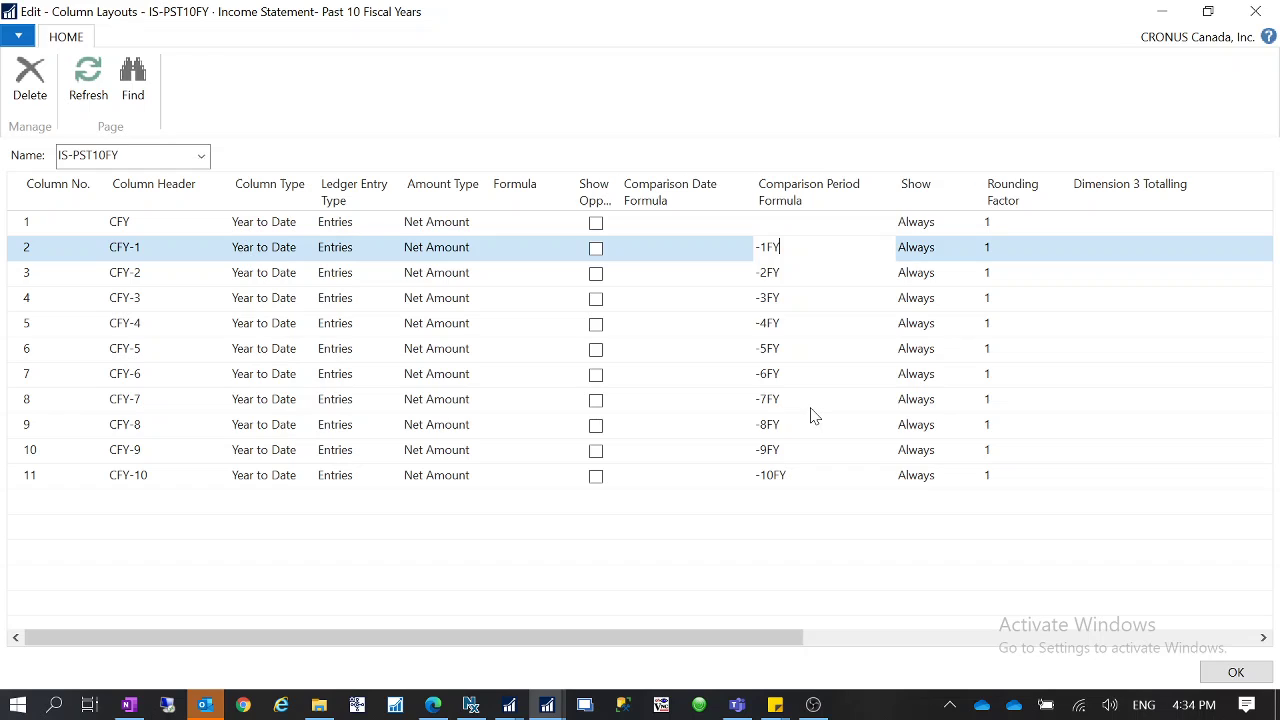
Look through the Rounding Factor options of the CFY-1 row without choosing a different one.
click(1010, 231)
click(1022, 248)
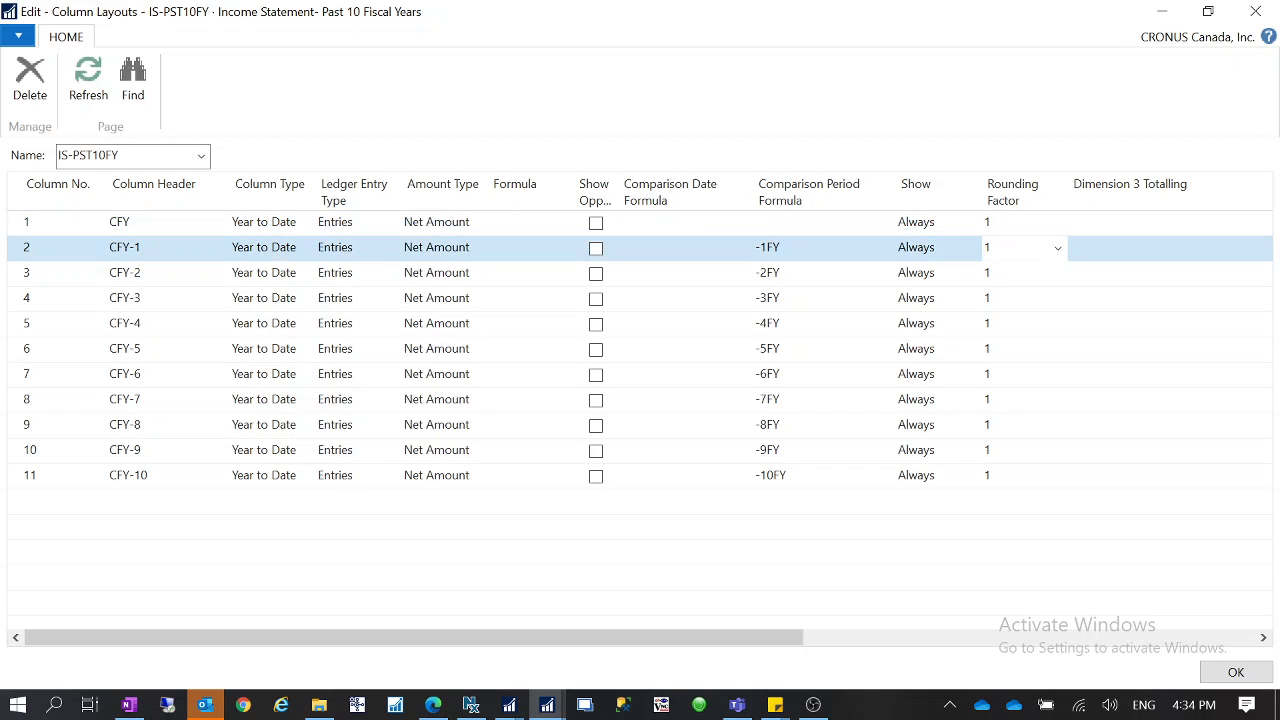
click(1058, 250)
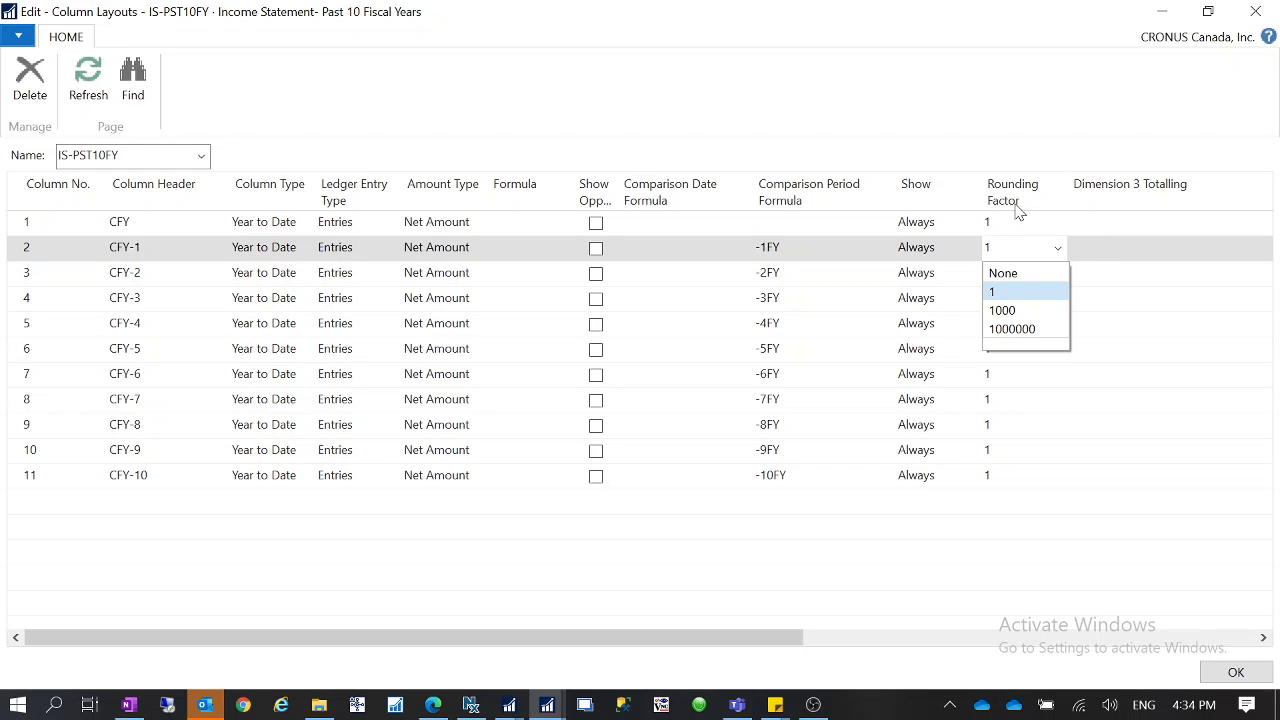
key(Escape)
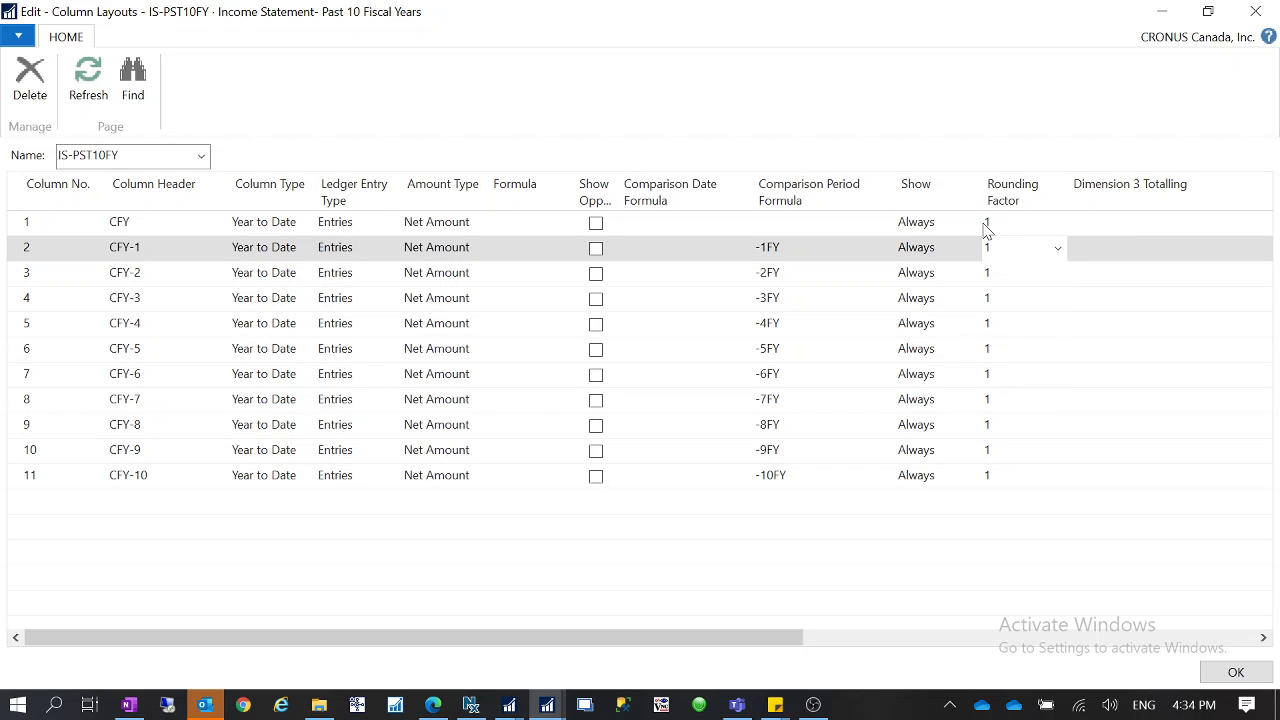
Close the IS-PST10FY layout and reopen the IS-12M column layout setup to review its column types.
click(1255, 11)
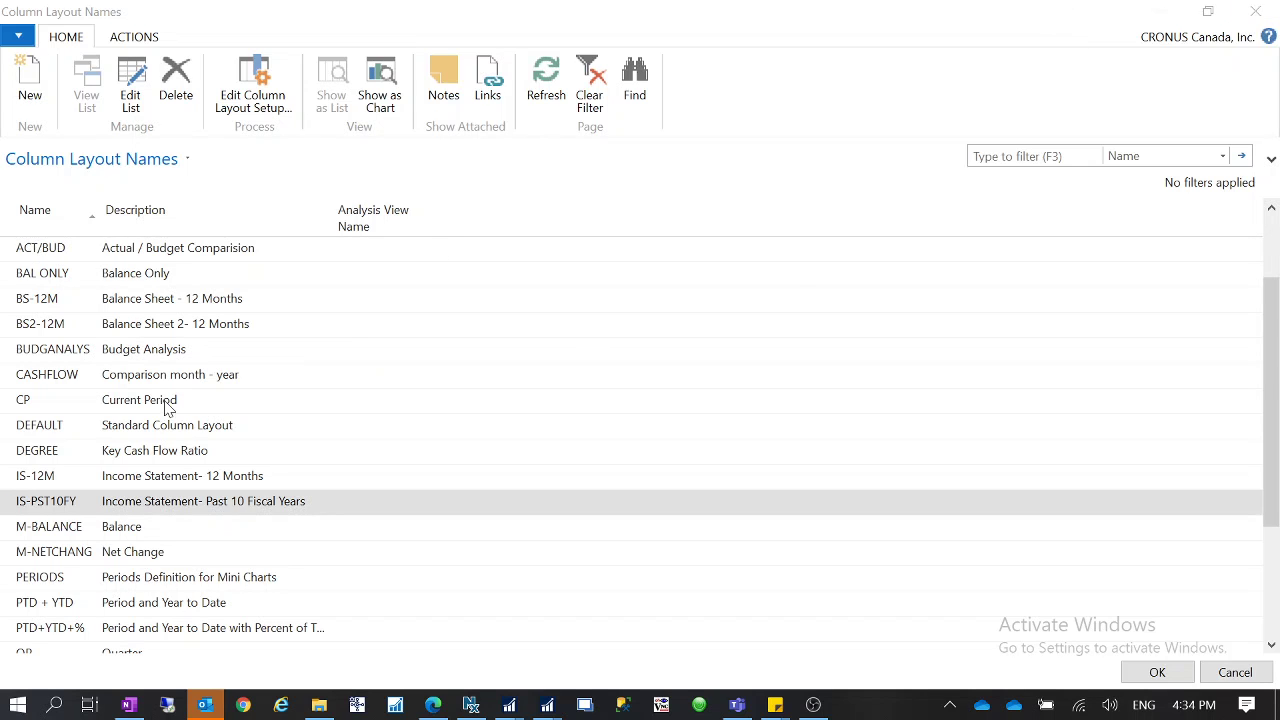
scroll(268, 510, down, 3)
scroll(270, 512, up, 5)
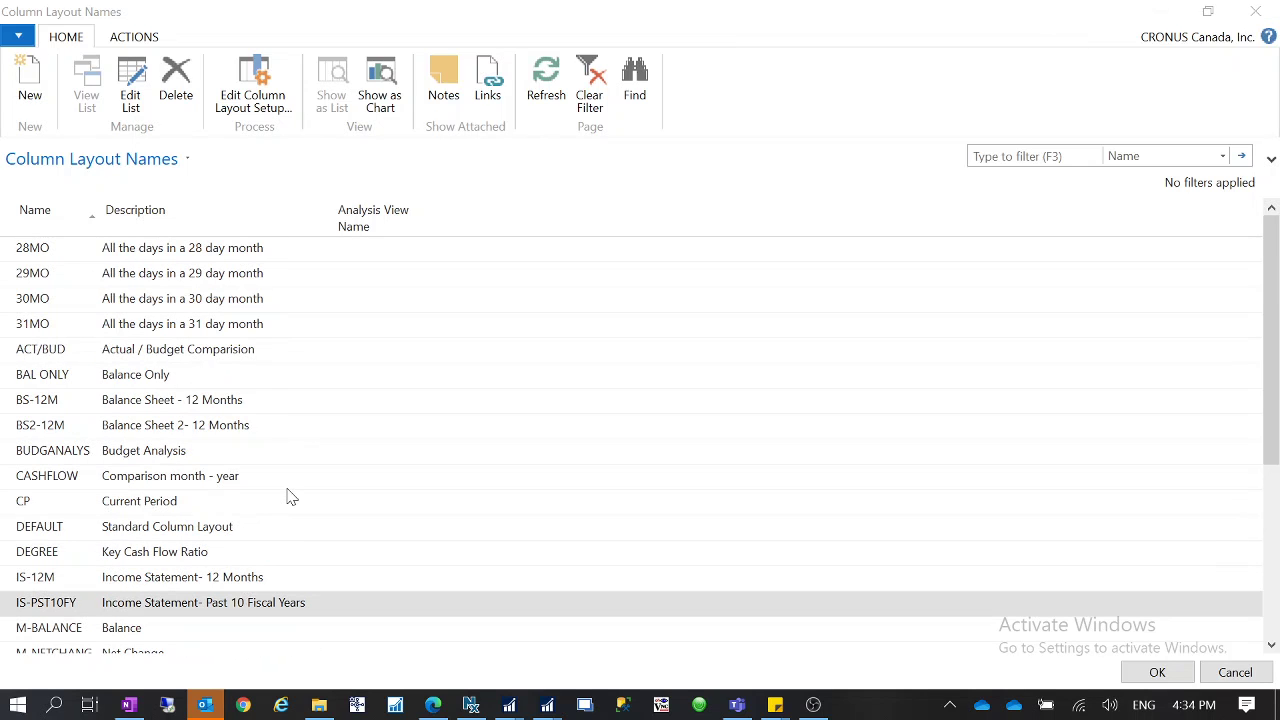
click(62, 402)
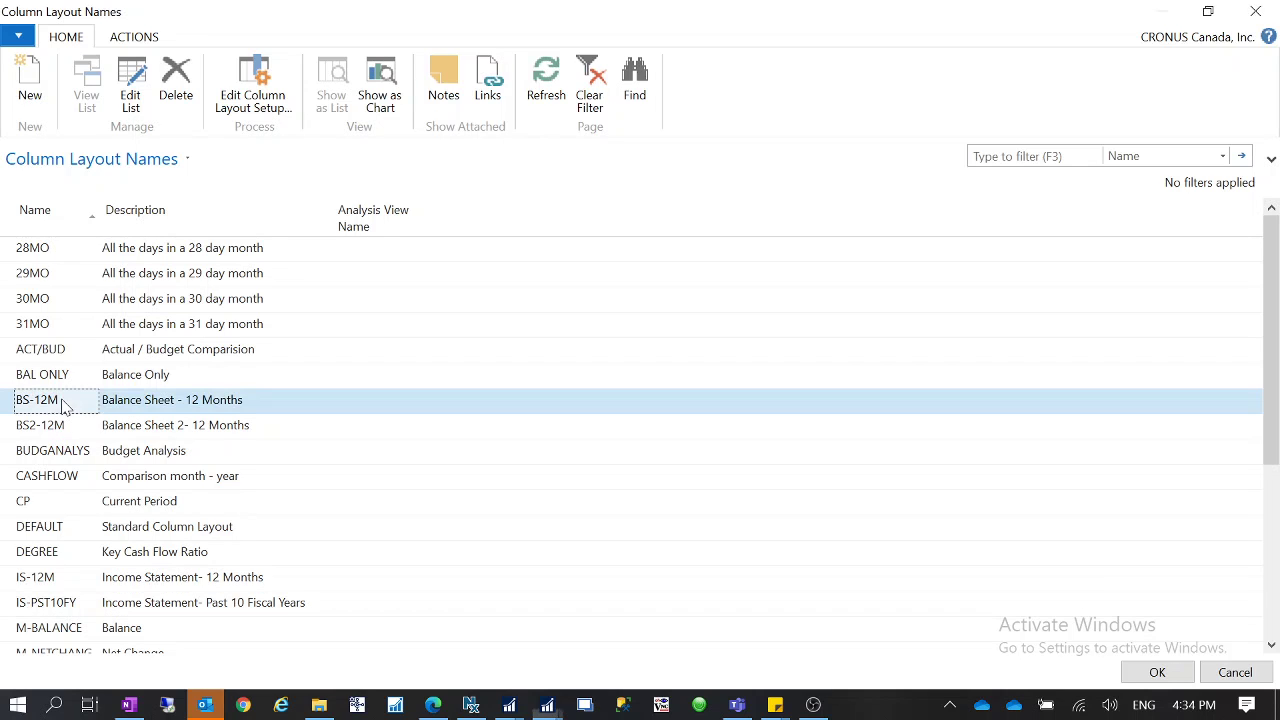
click(58, 582)
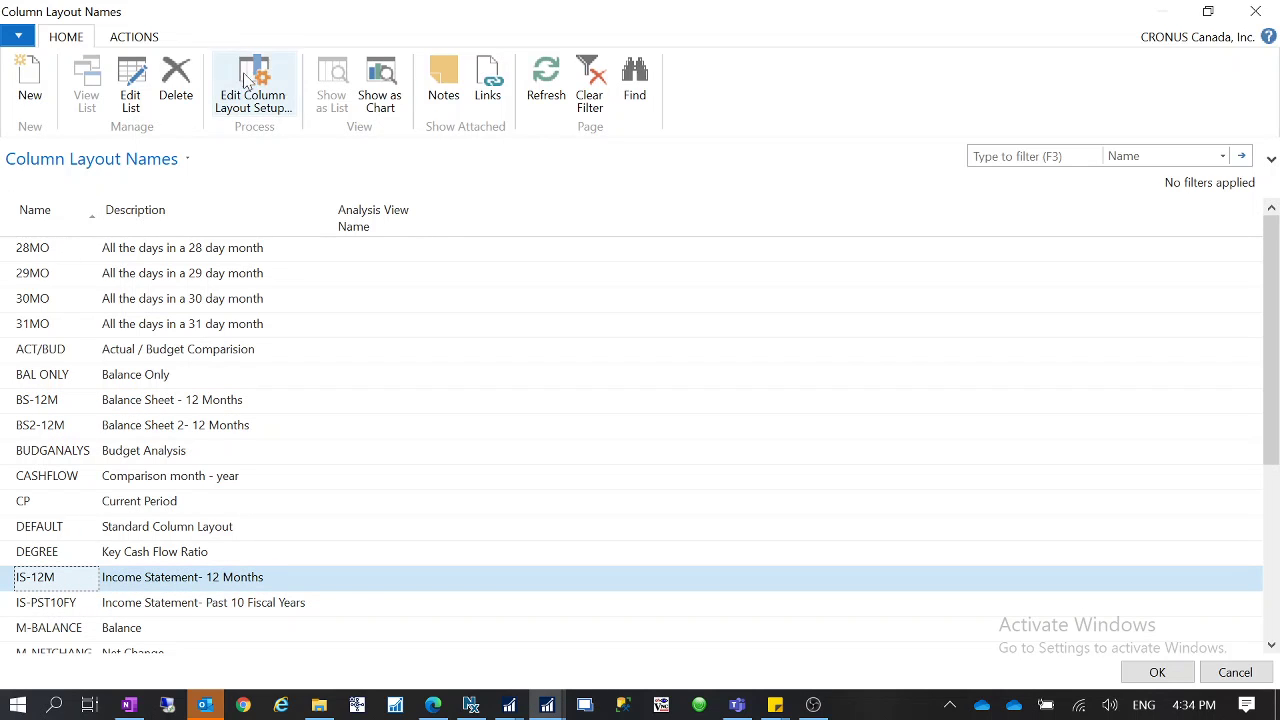
click(62, 606)
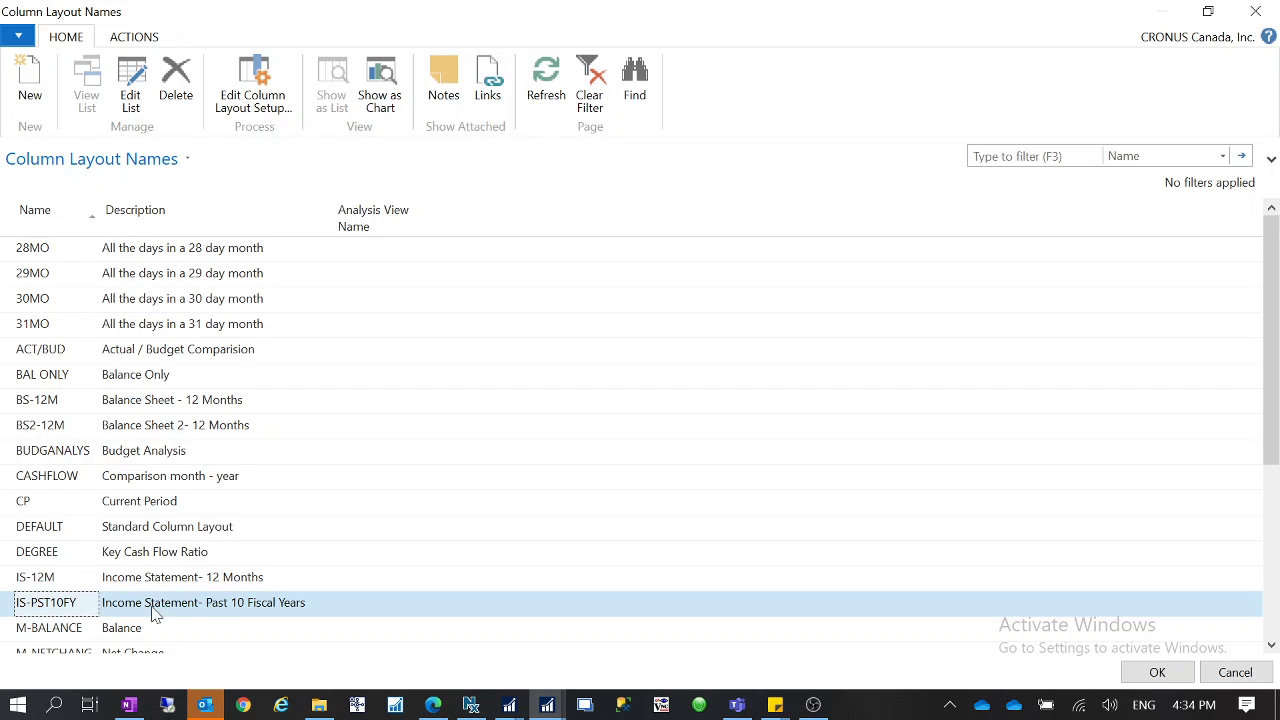
click(62, 582)
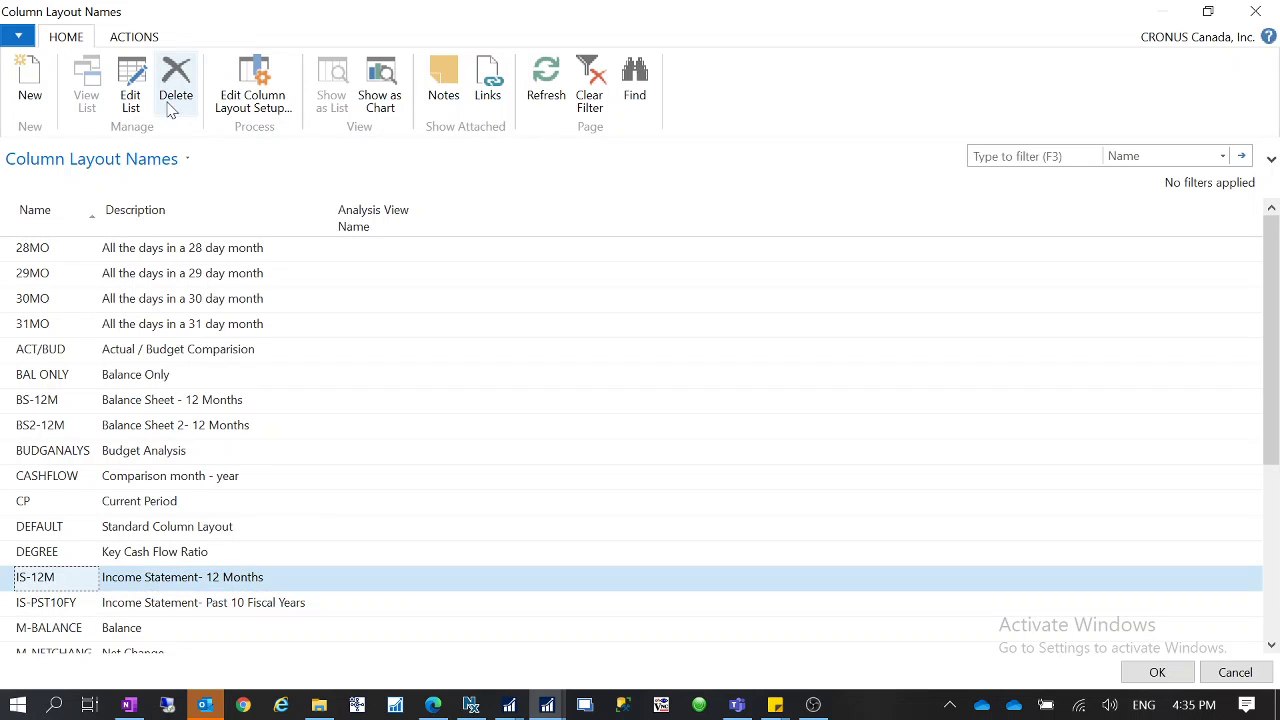
click(251, 103)
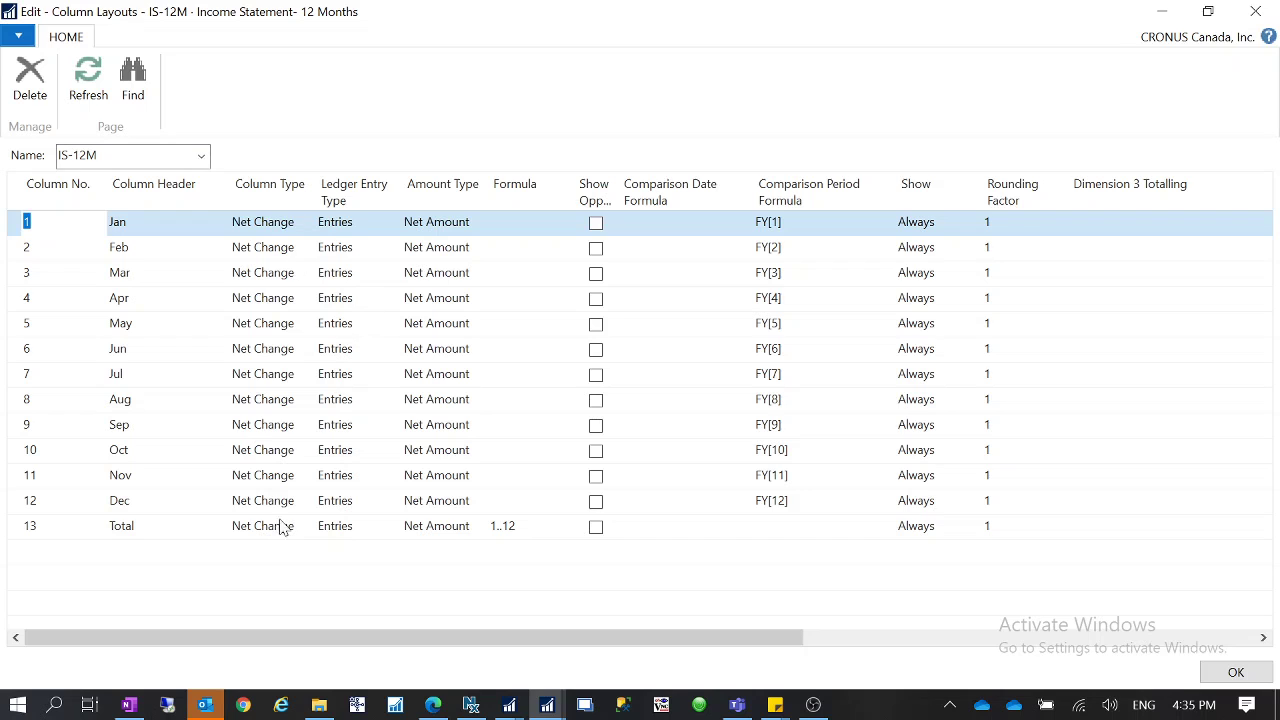
Close the IS-12M layout and open the setup of BS-12M, Balance Sheet - 12 Months.
click(1255, 11)
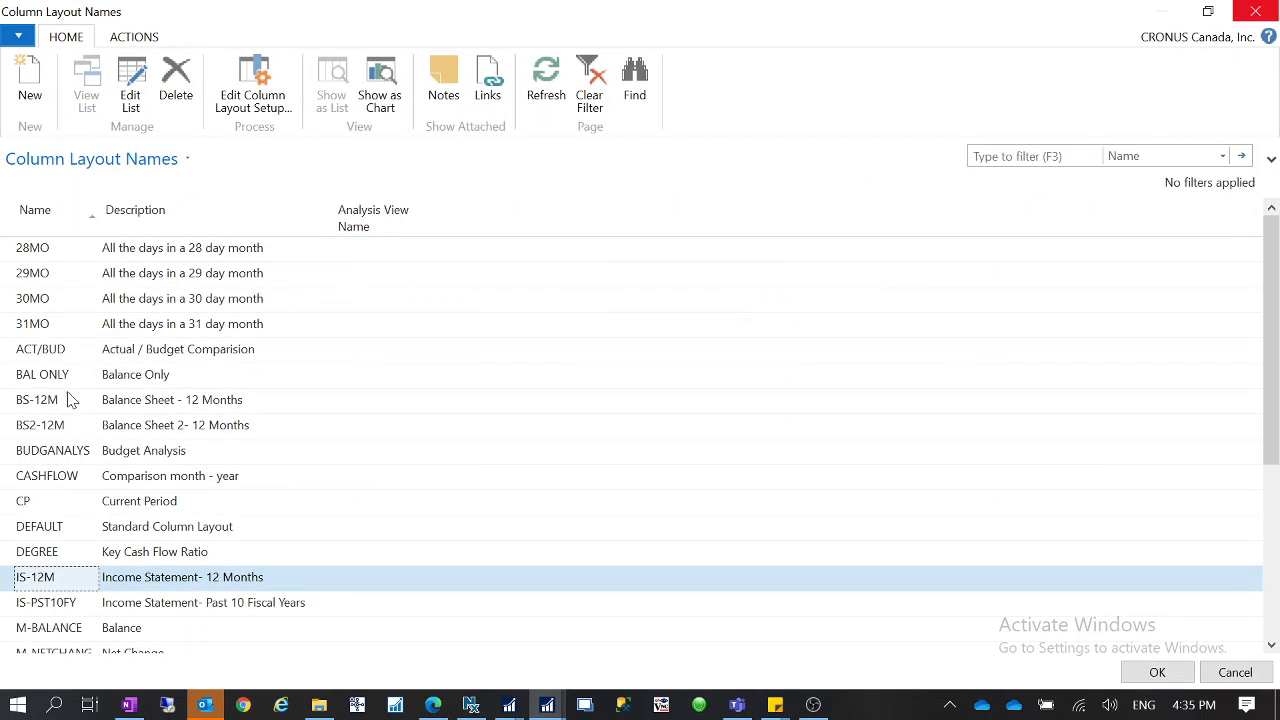
click(70, 408)
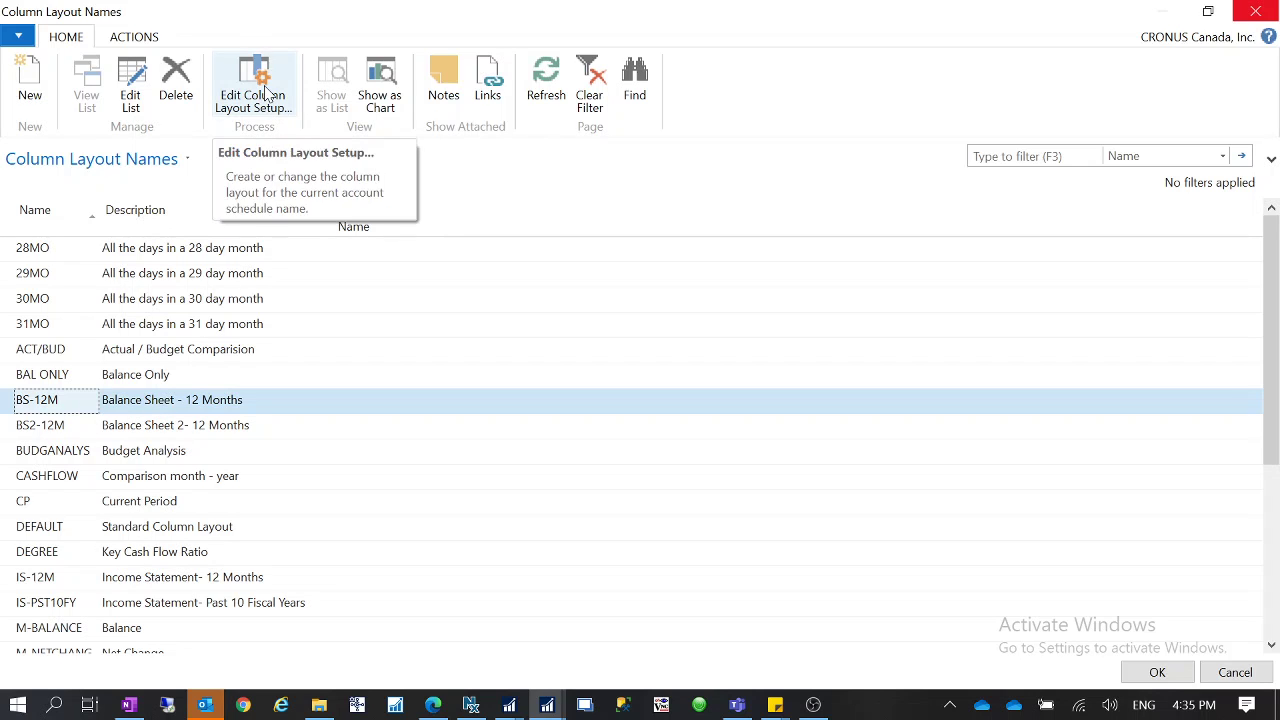
click(253, 100)
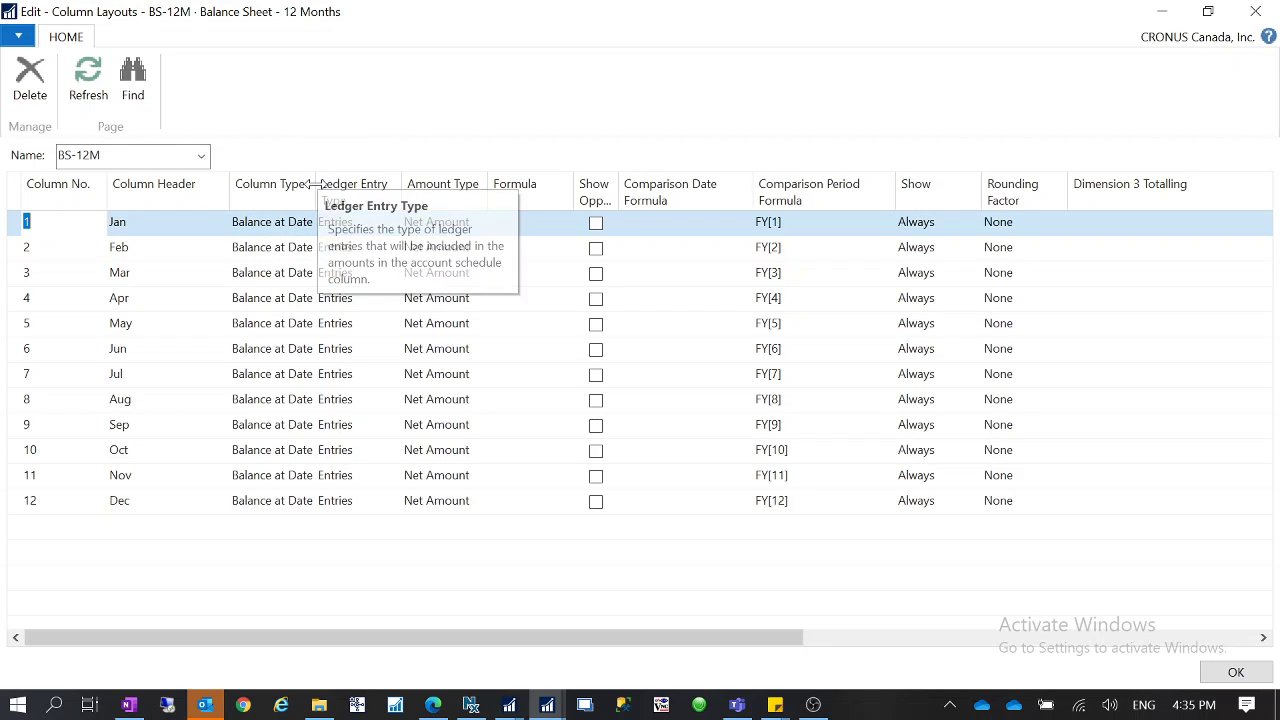
Look through the Column Type options of the Jan row without choosing a different one, and close the BS-12M layout.
click(338, 222)
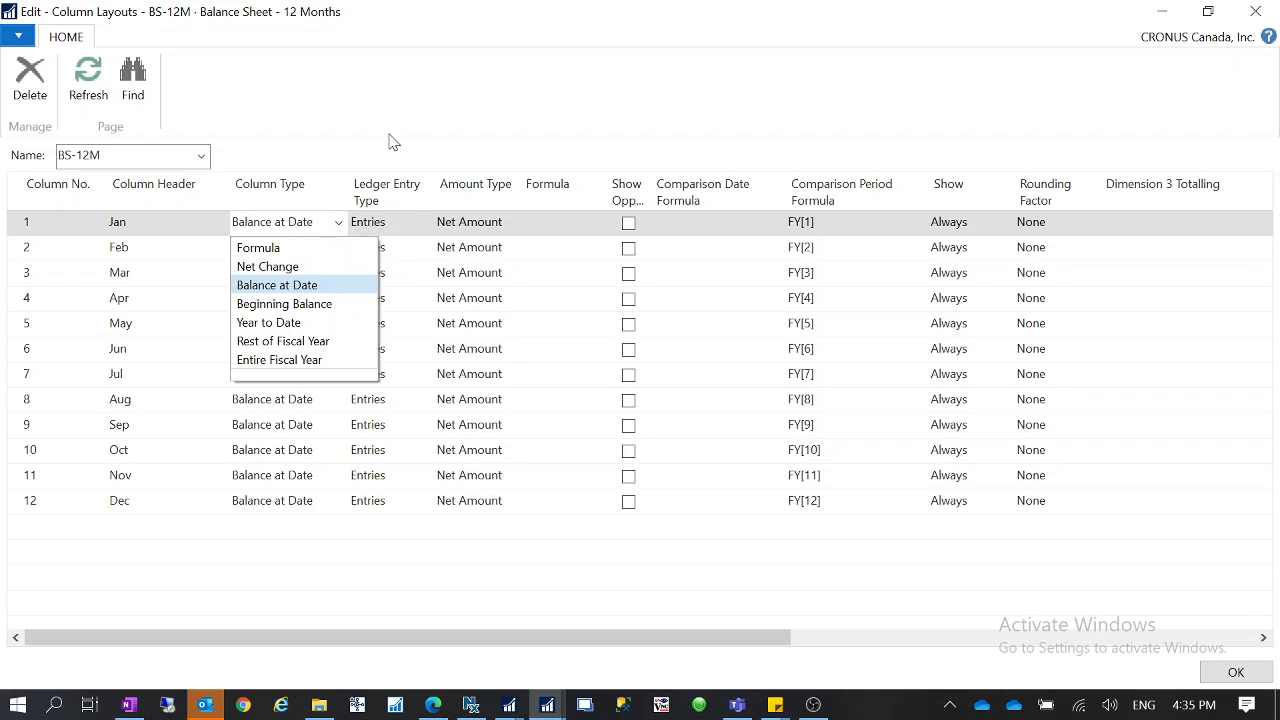
click(410, 162)
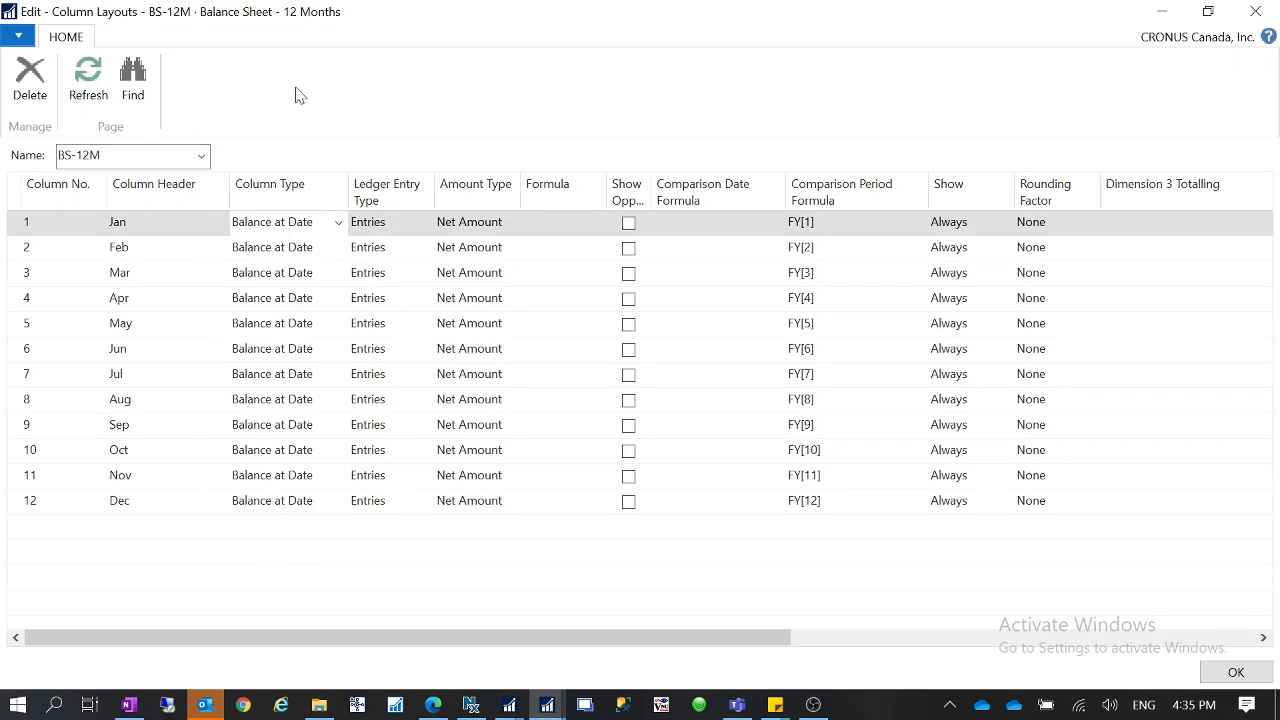
click(1258, 12)
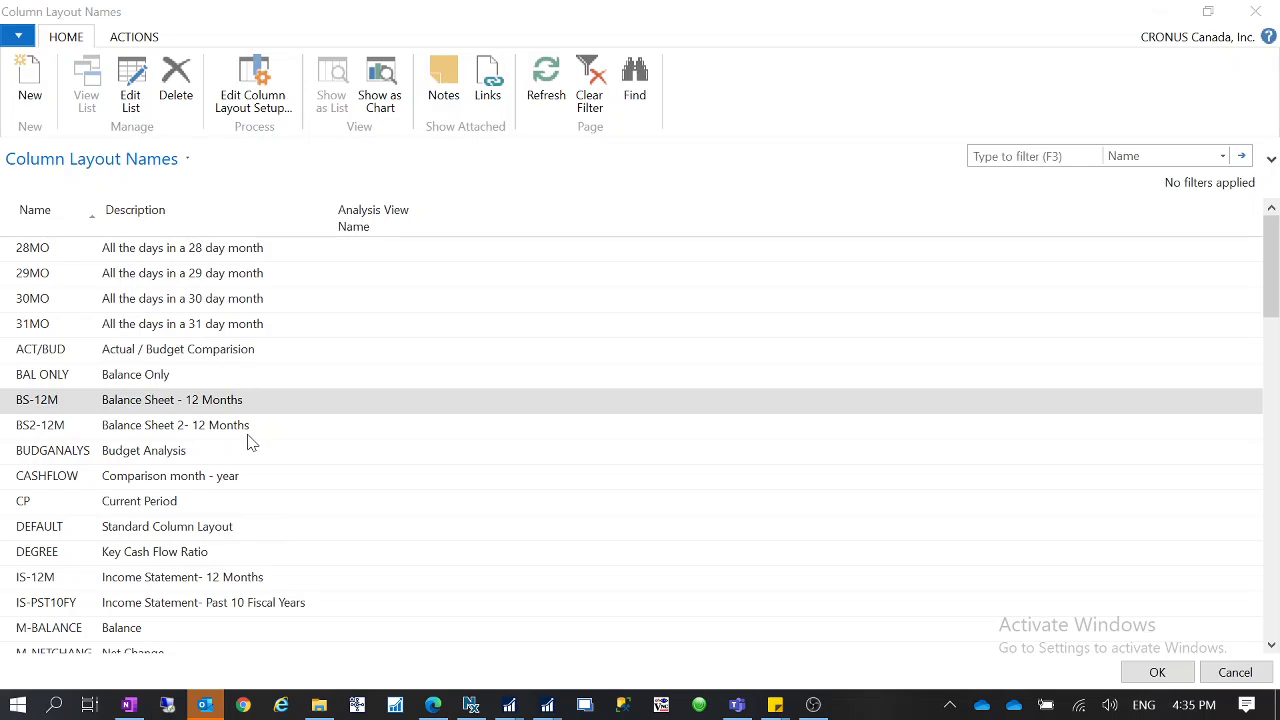
Open the column layout setup of BS2-12M, review its Column Types and Comparison Date Formulas, and close it.
click(178, 430)
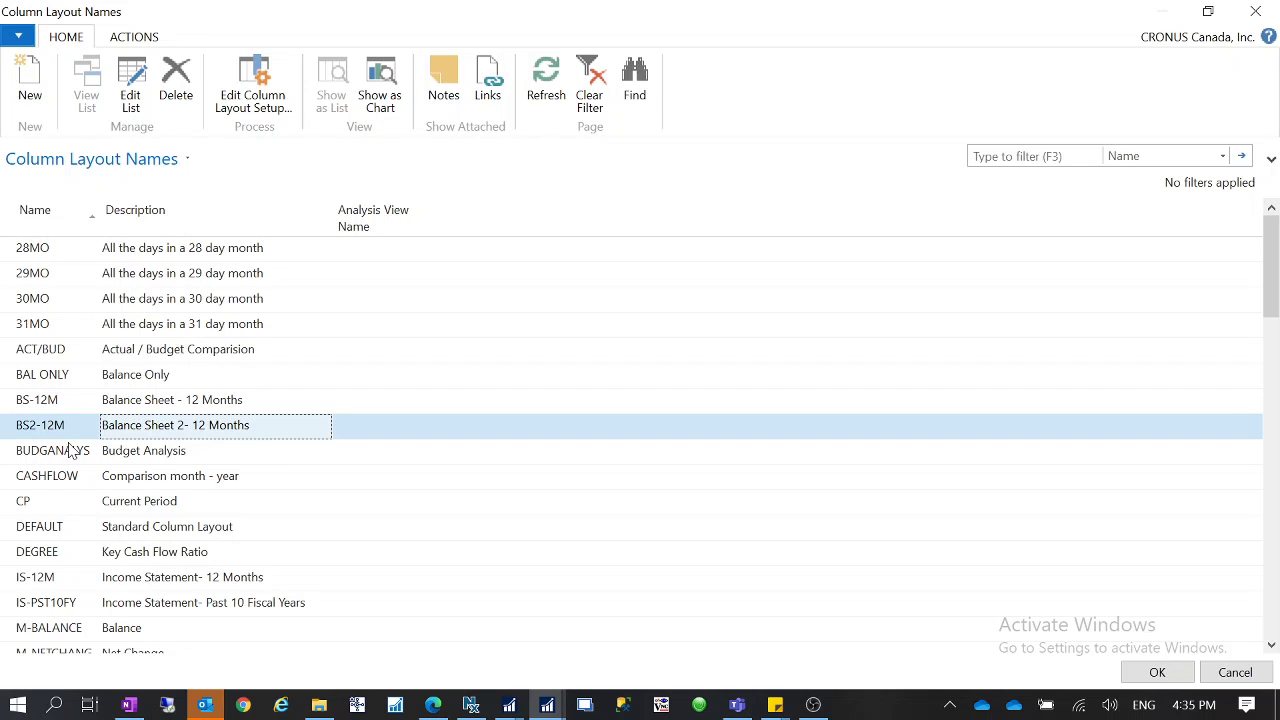
click(248, 105)
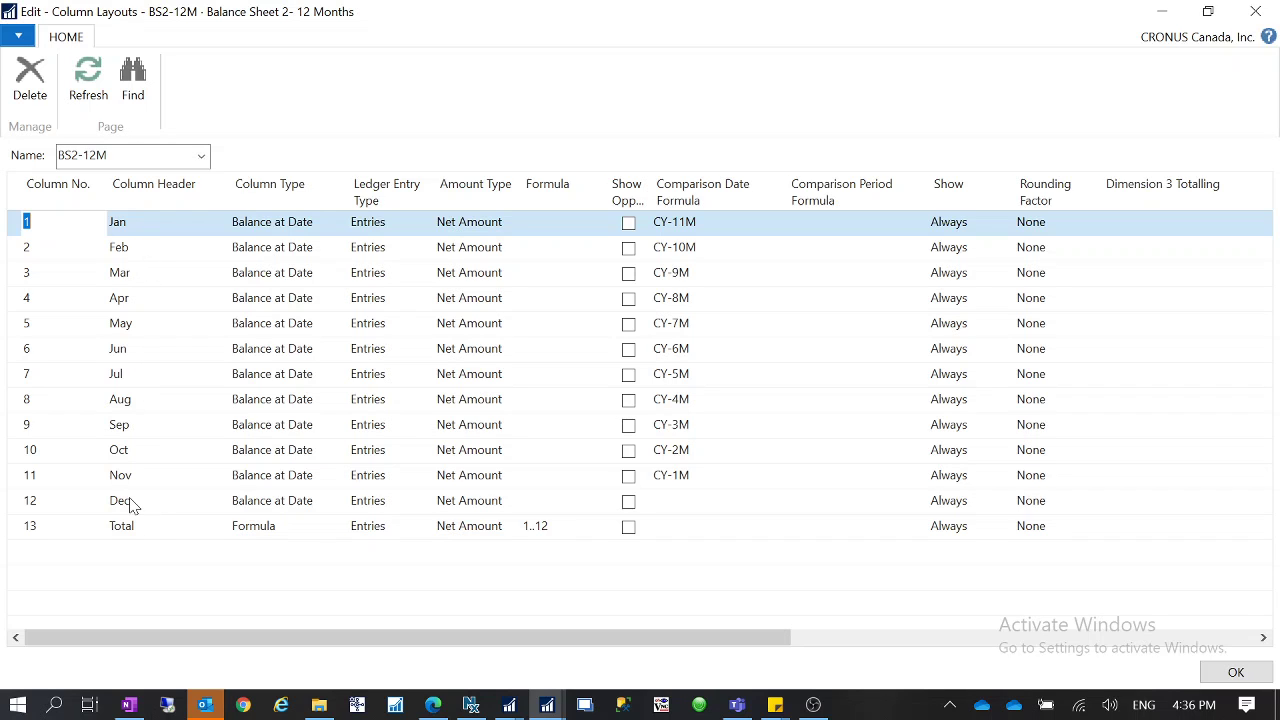
click(1256, 11)
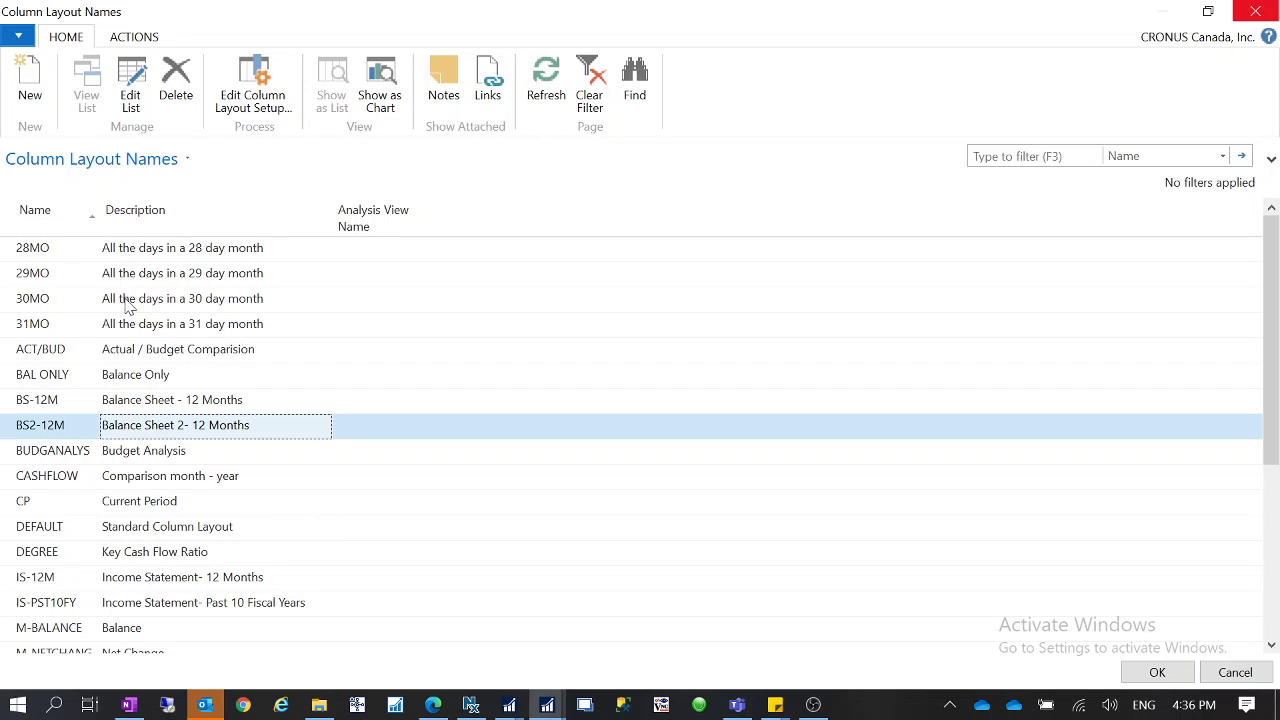
Open the column layout setup of QP, Quarter, and examine its Comparison Period Formulas, the Q4 row and the Total row's formula.
scroll(185, 497, down, 2)
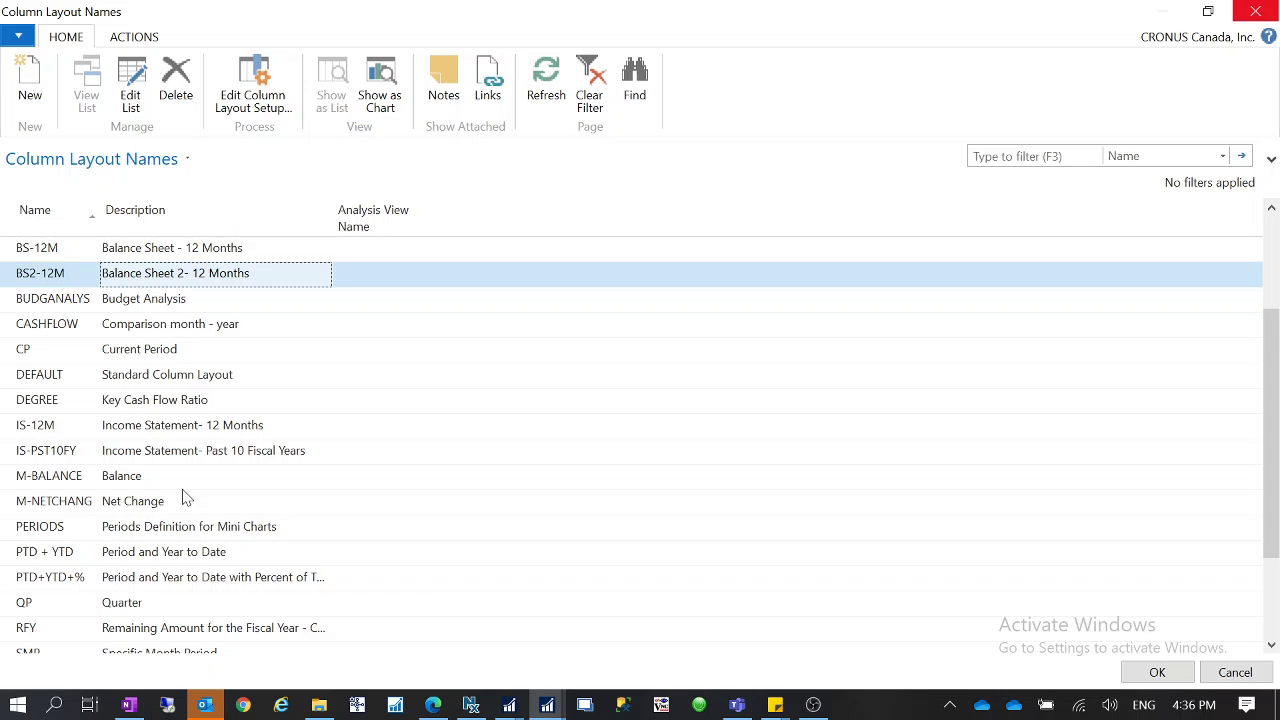
scroll(185, 497, down, 1)
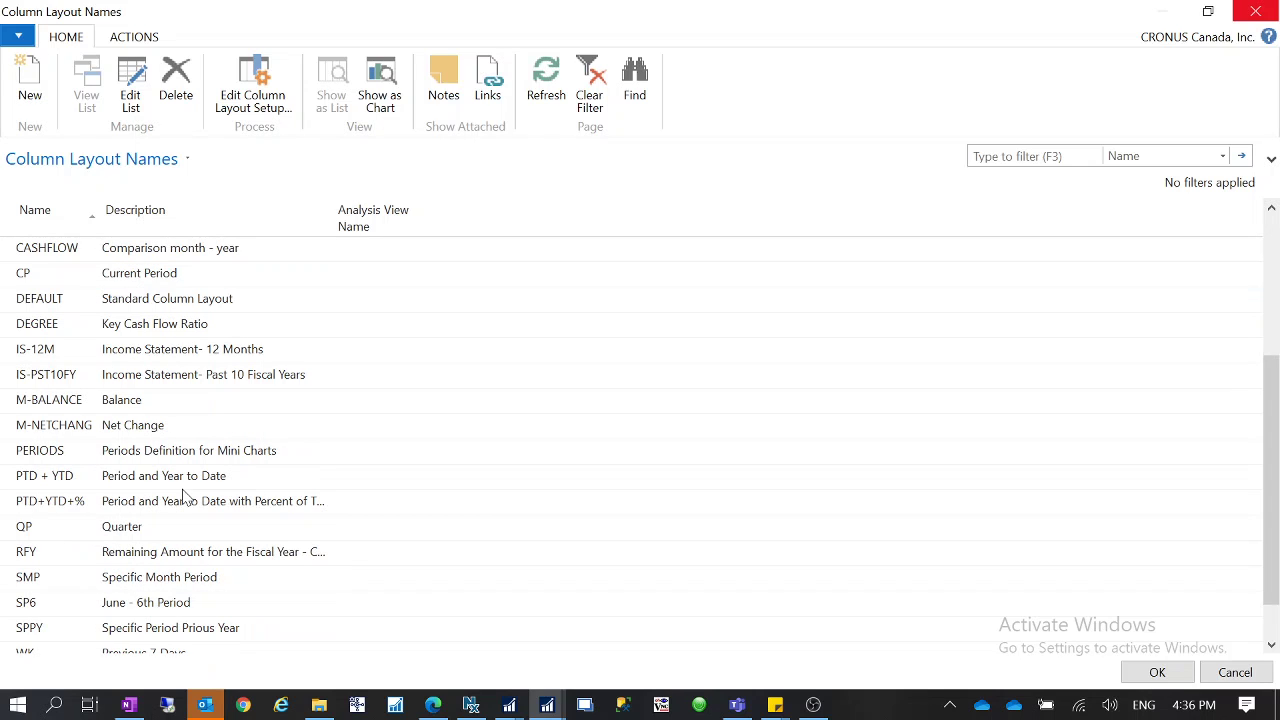
click(62, 528)
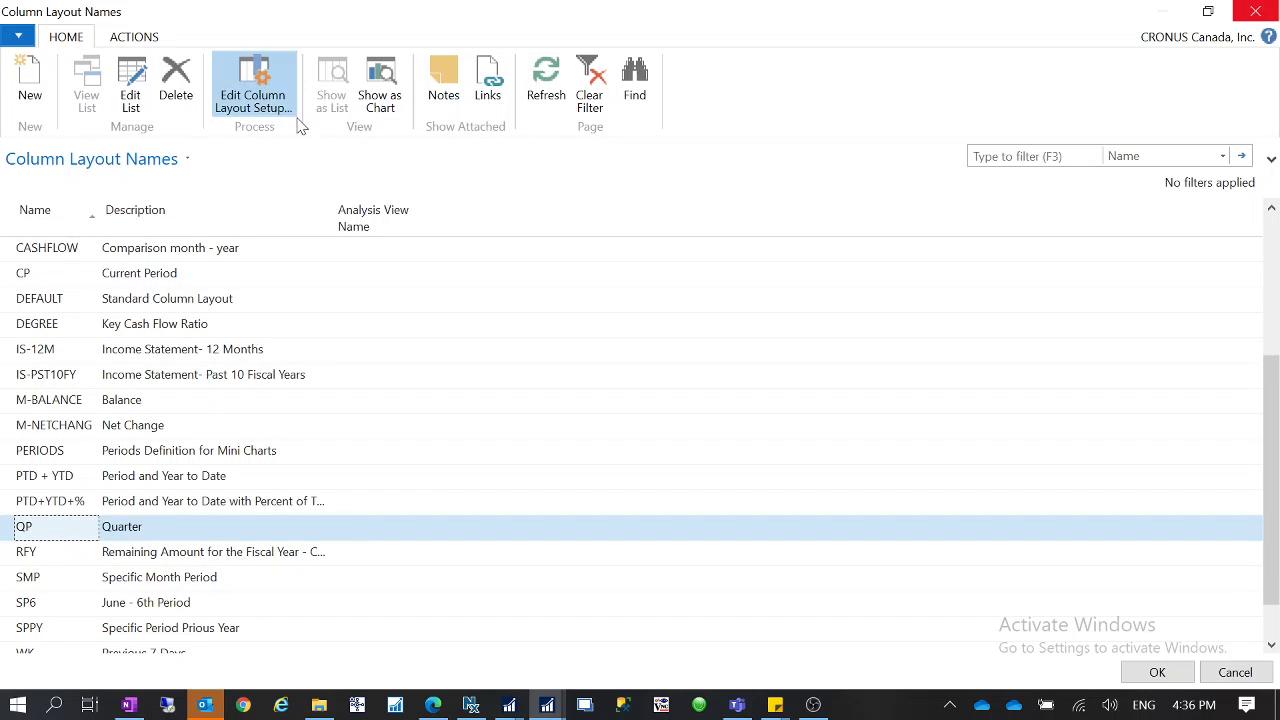
click(253, 95)
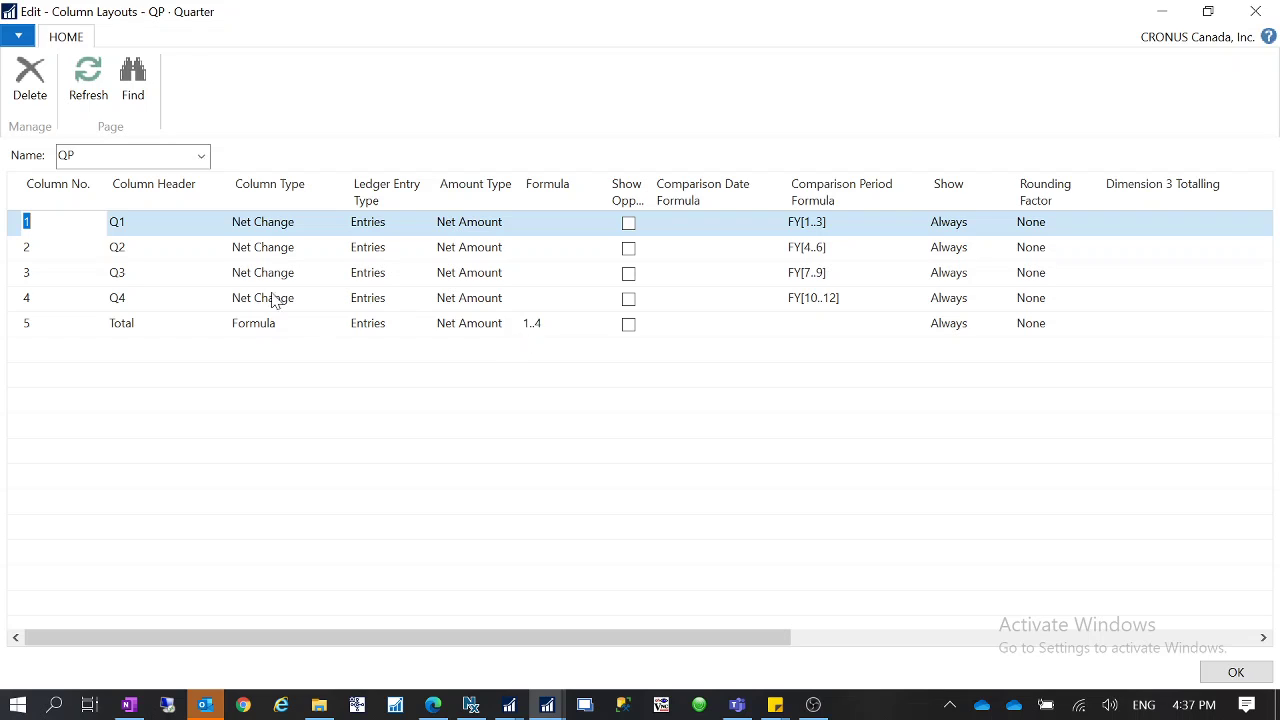
click(70, 303)
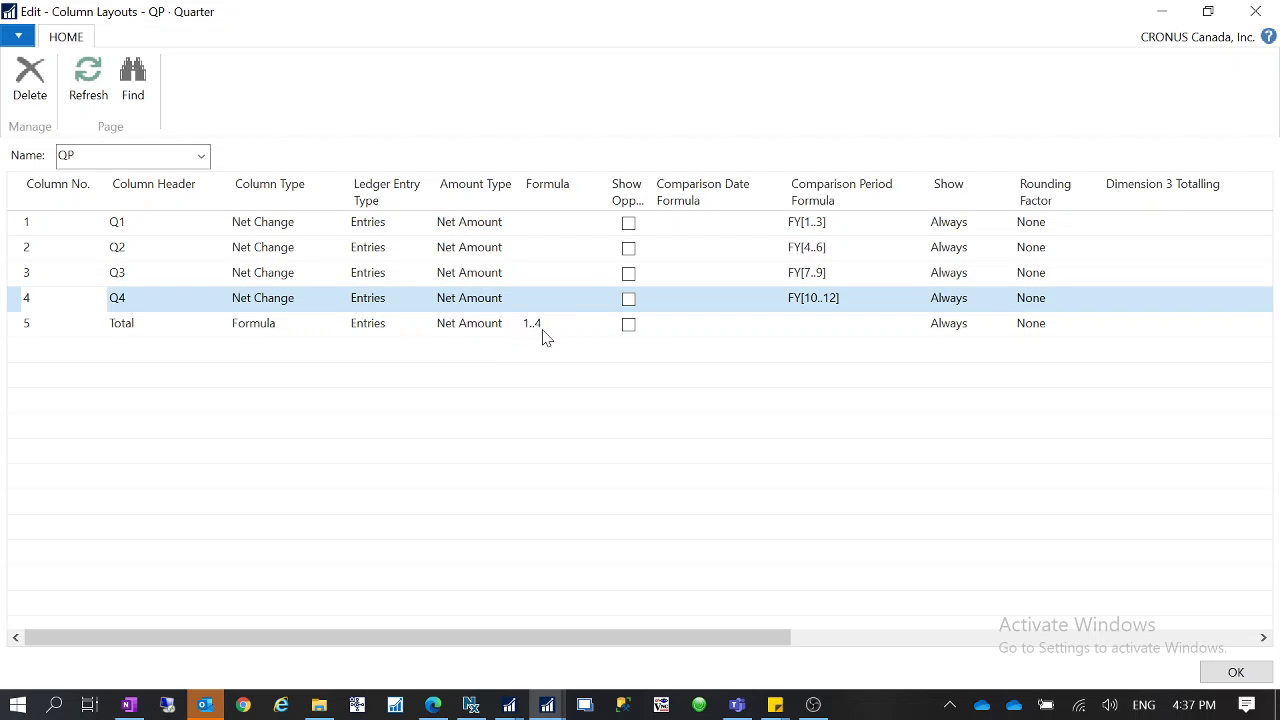
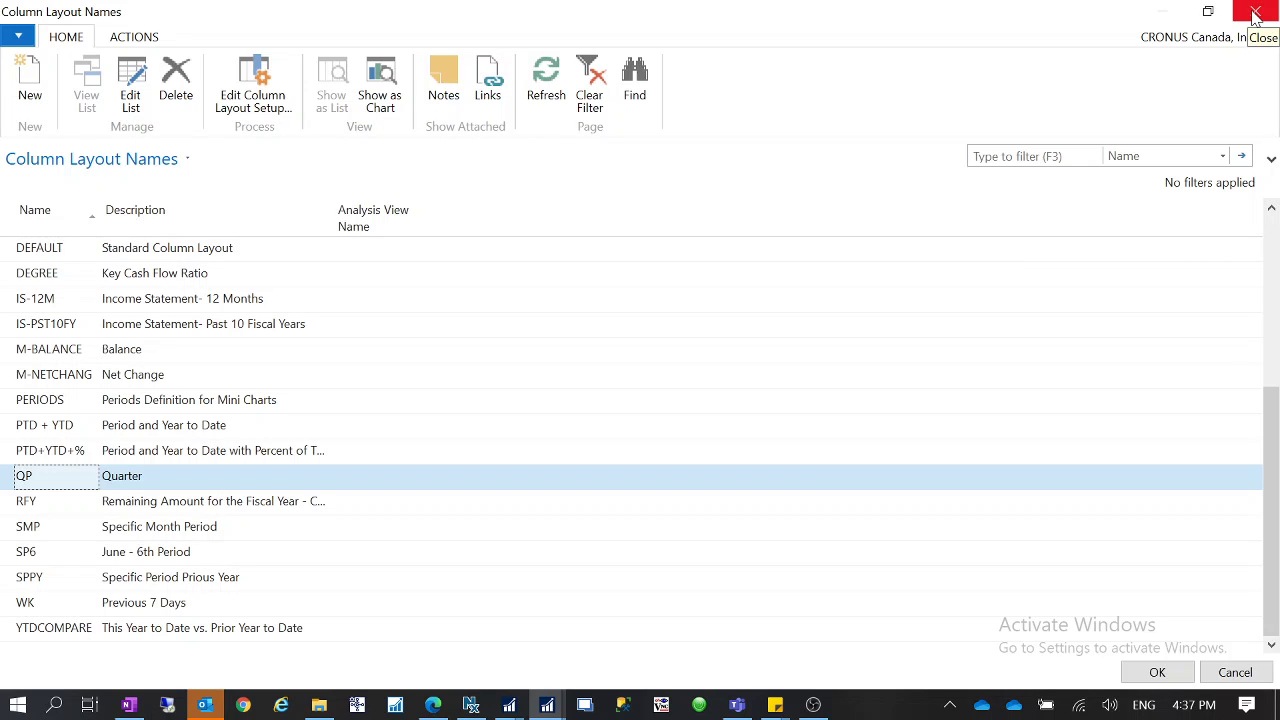
Close the column layout list and the IS-12M layout, and open the overview of the M-INCOME account schedule.
click(1256, 14)
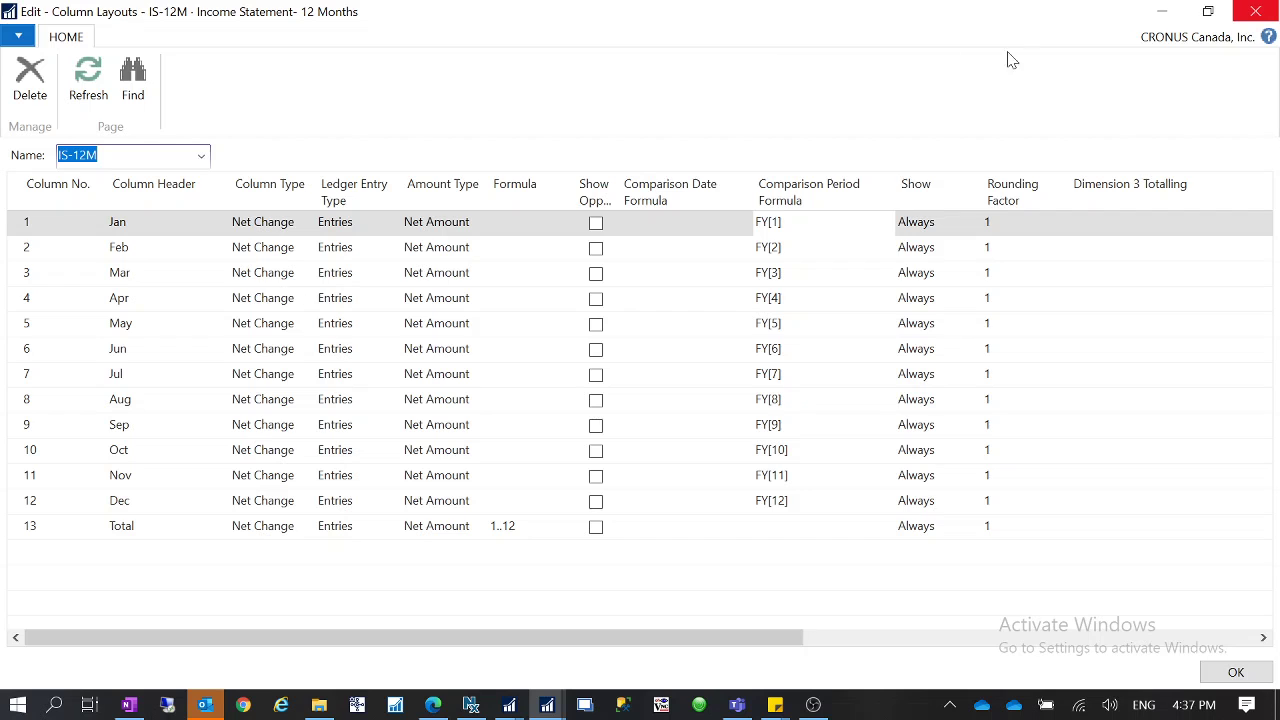
click(1256, 11)
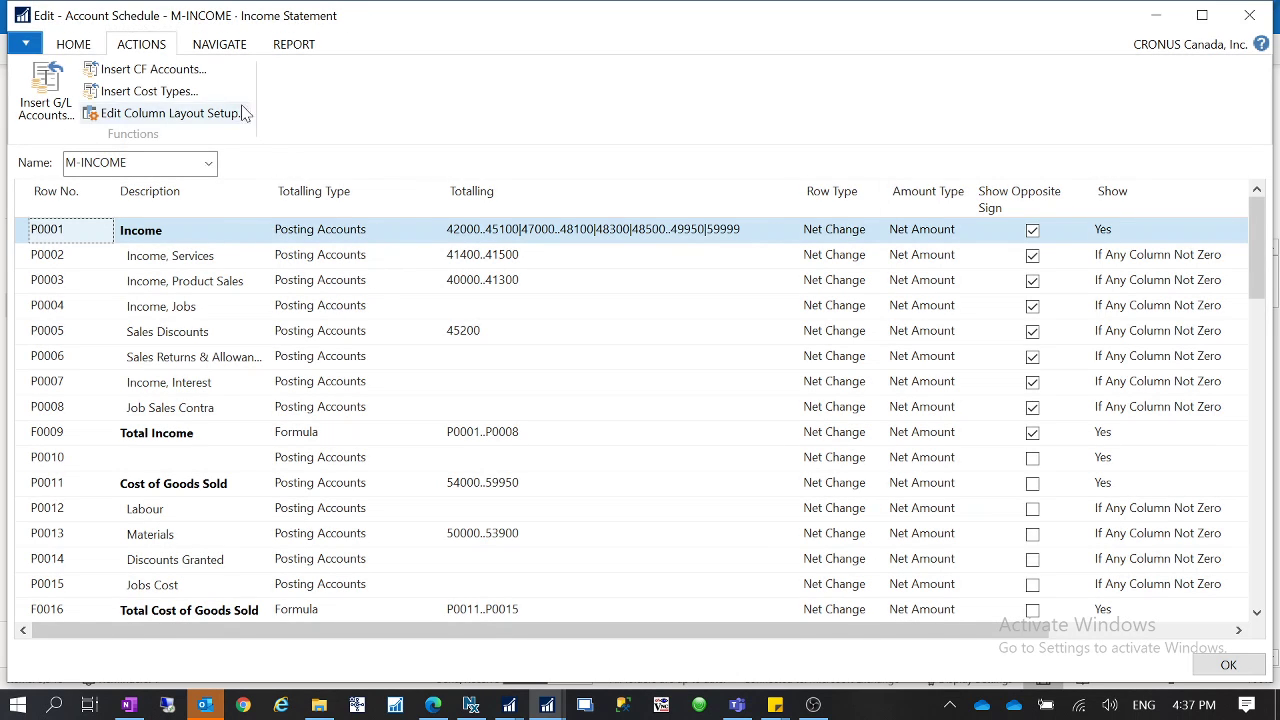
click(222, 42)
click(43, 95)
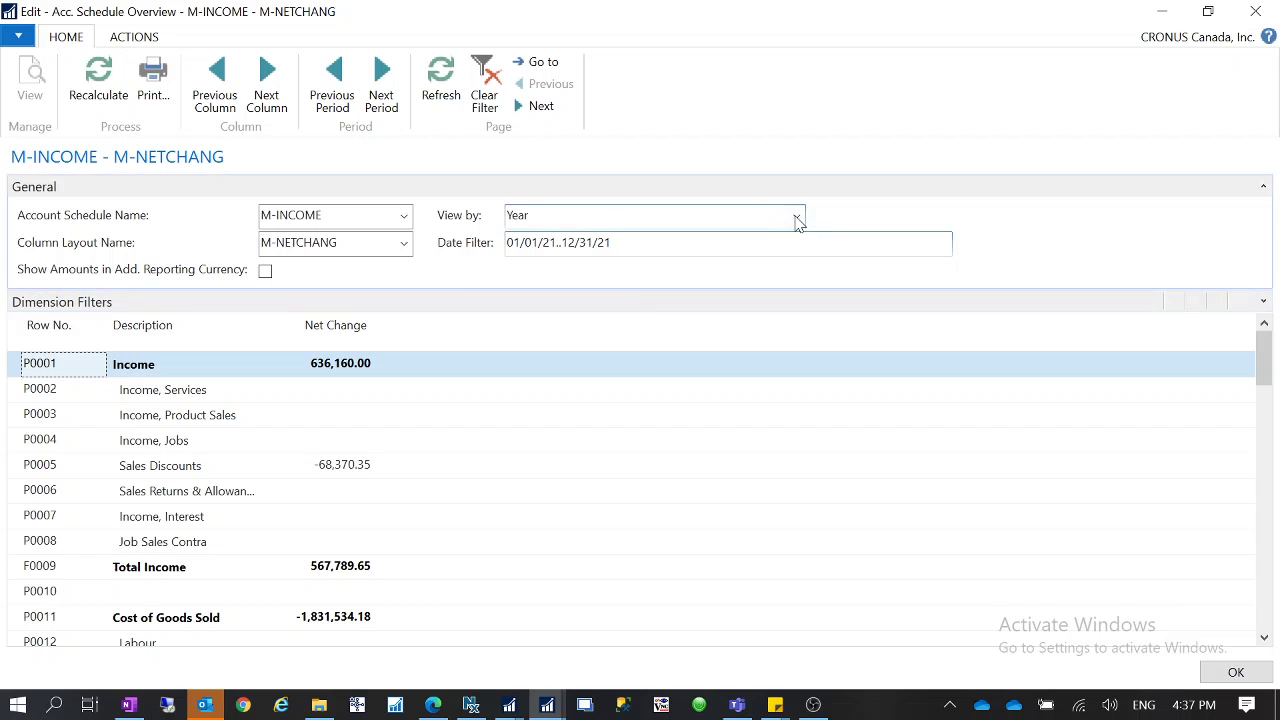
Apply the IS-12M column layout to the M-INCOME overview and review its monthly columns.
click(403, 247)
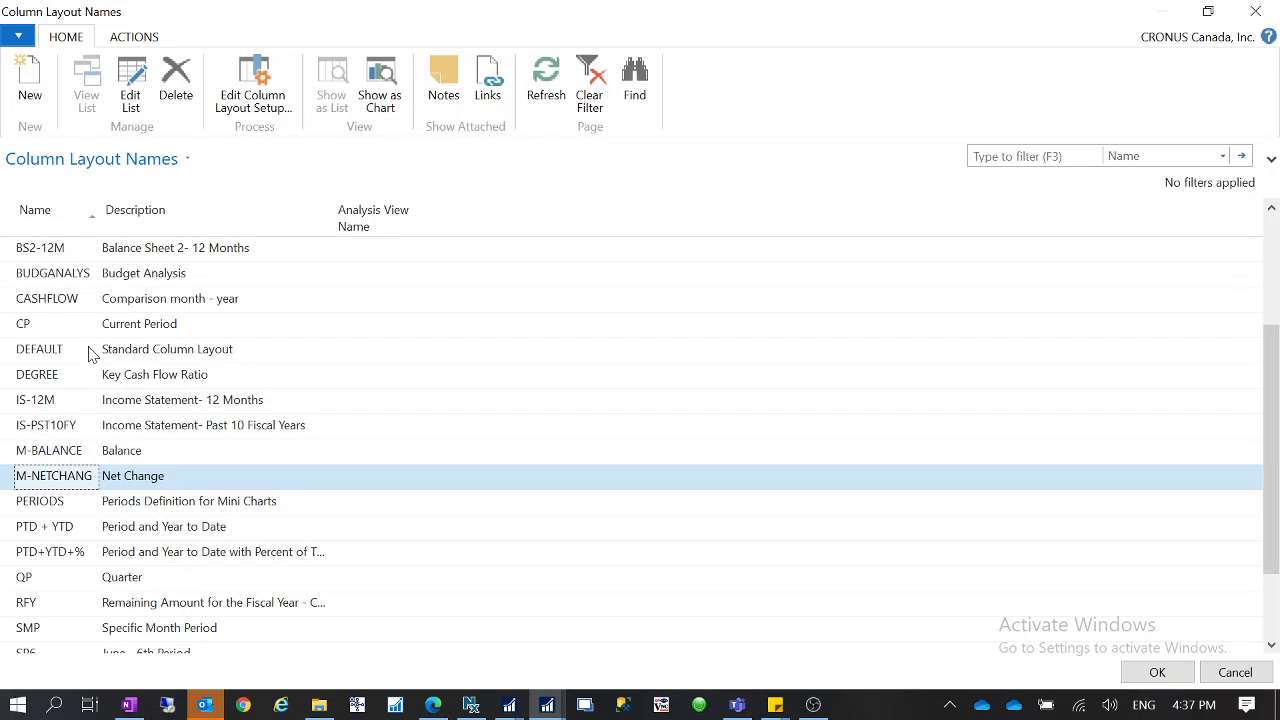
click(40, 400)
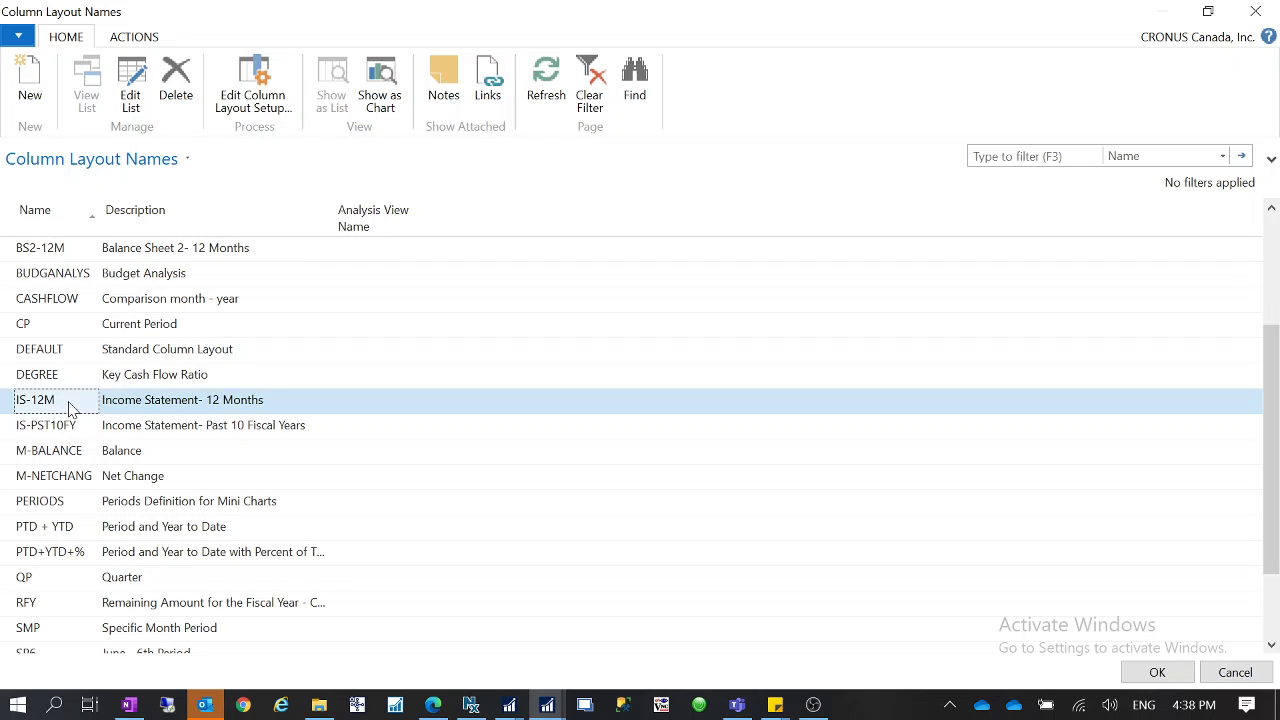
click(1157, 672)
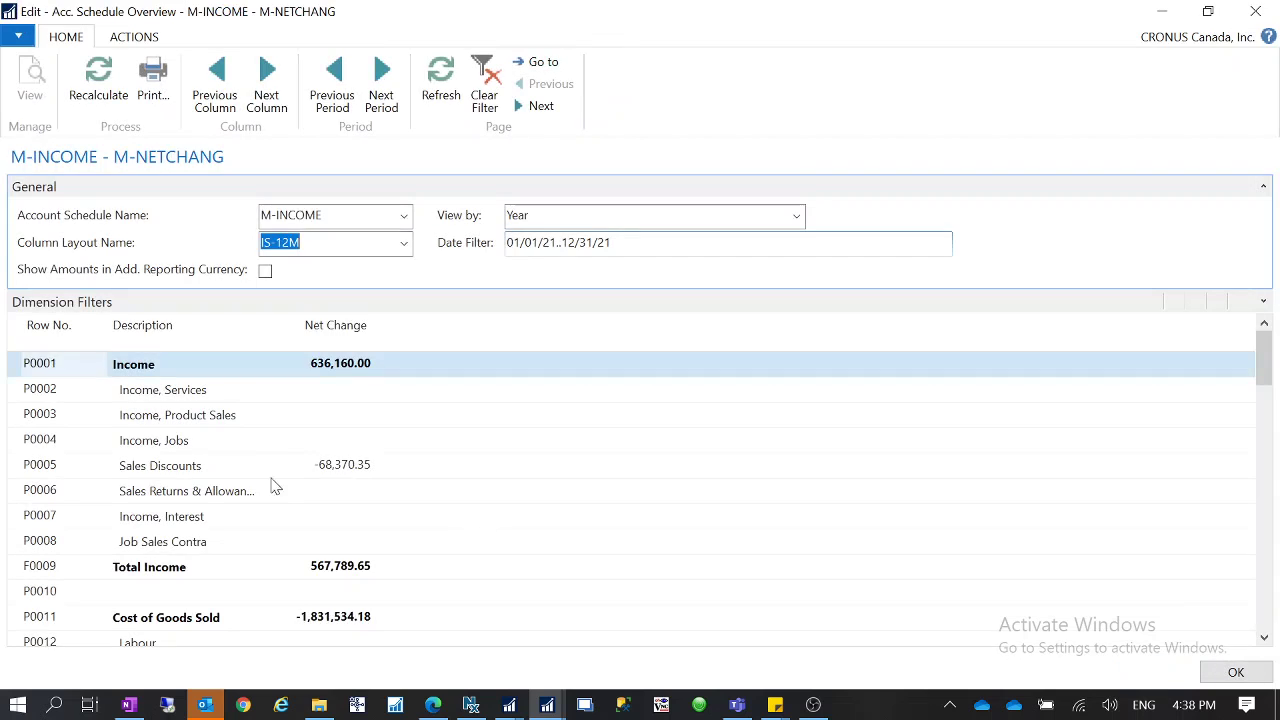
key(Tab)
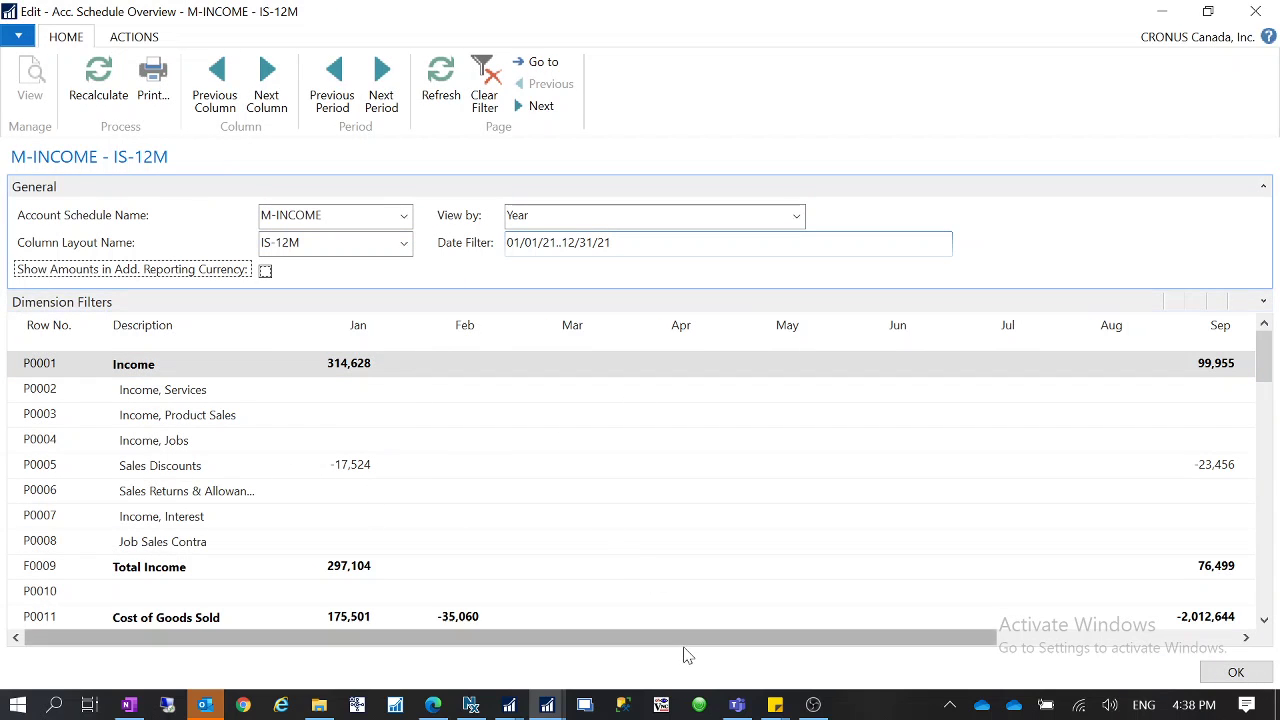
drag(720, 651, 645, 667)
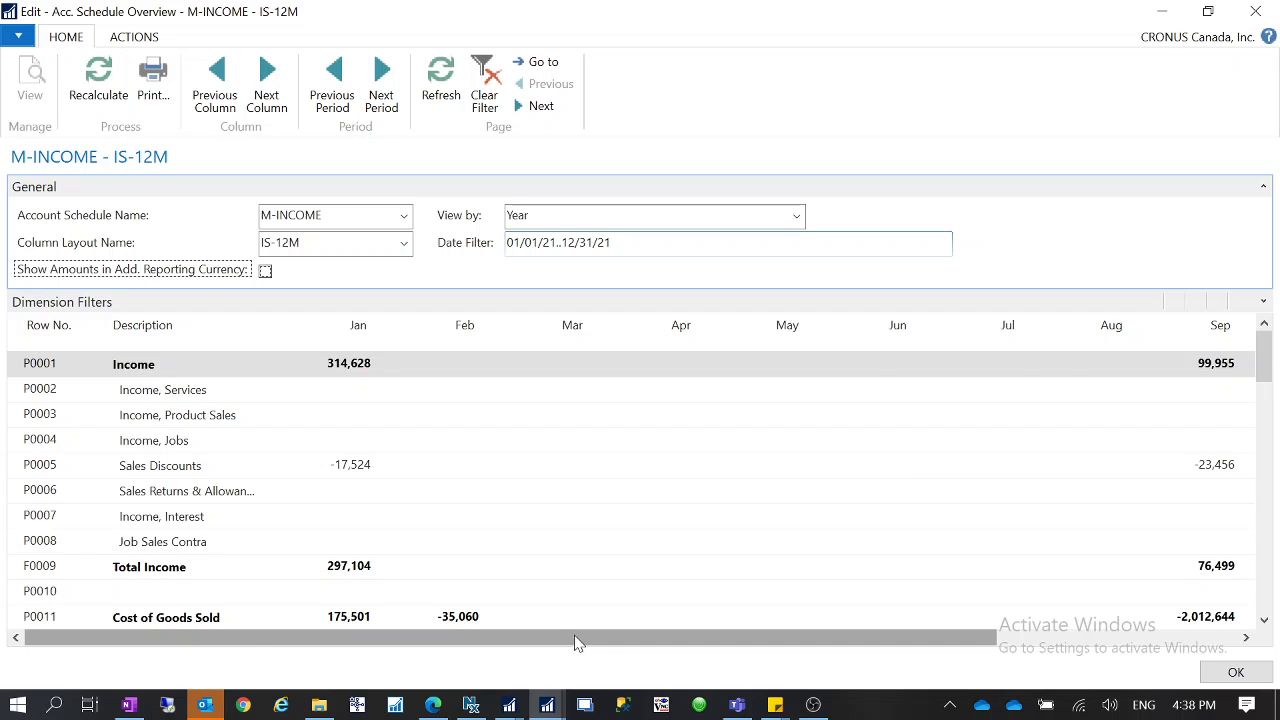
drag(576, 643, 523, 663)
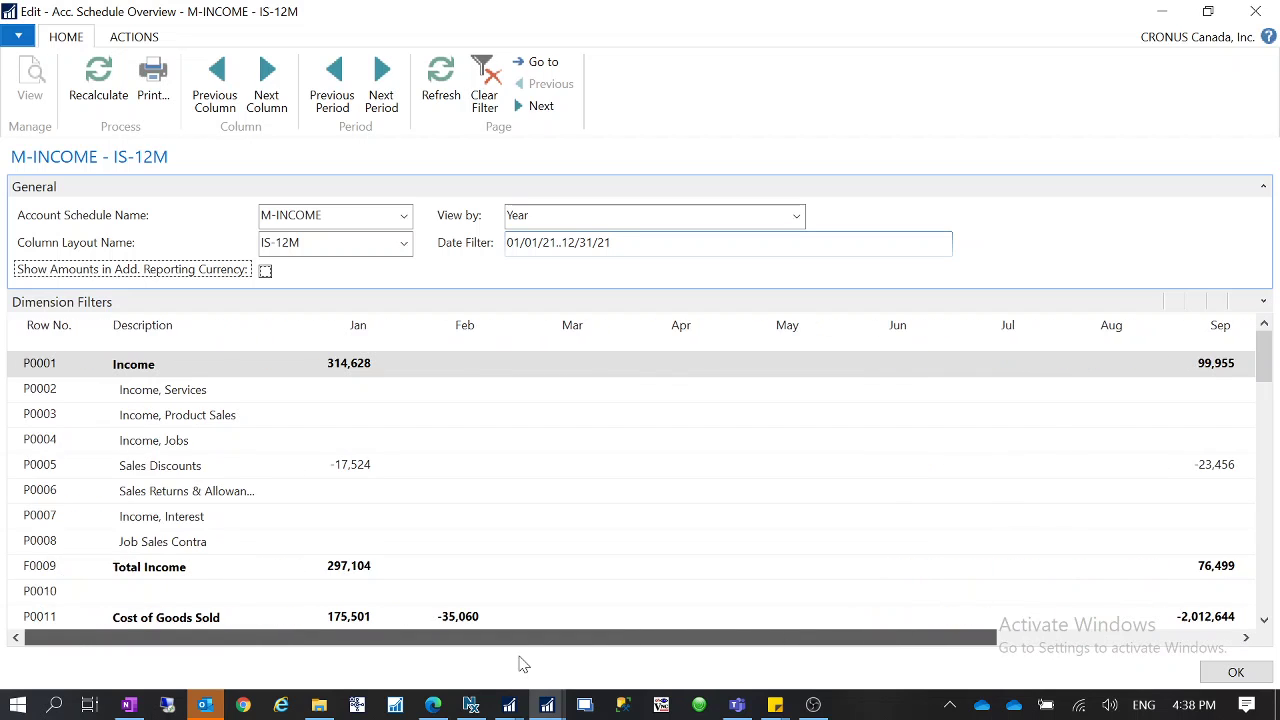
View the M-INCOME overview by Month and check the resulting date filter and column amounts.
click(797, 216)
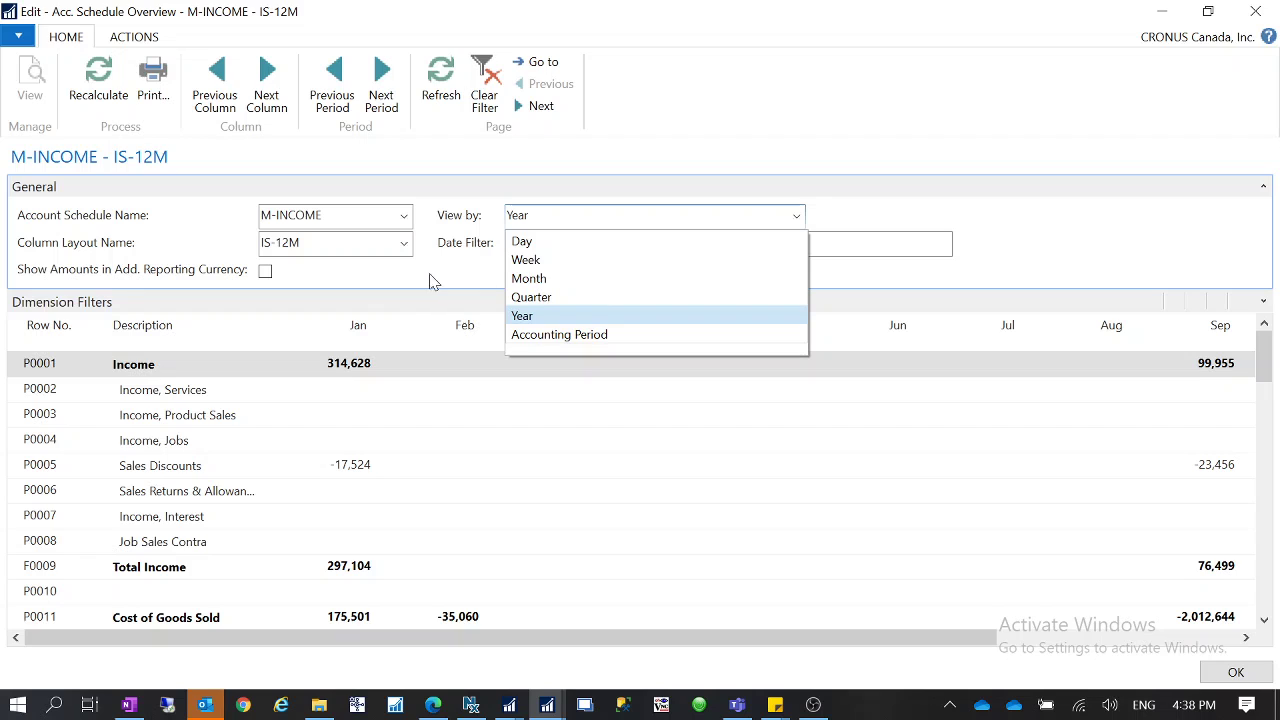
click(546, 281)
key(Tab)
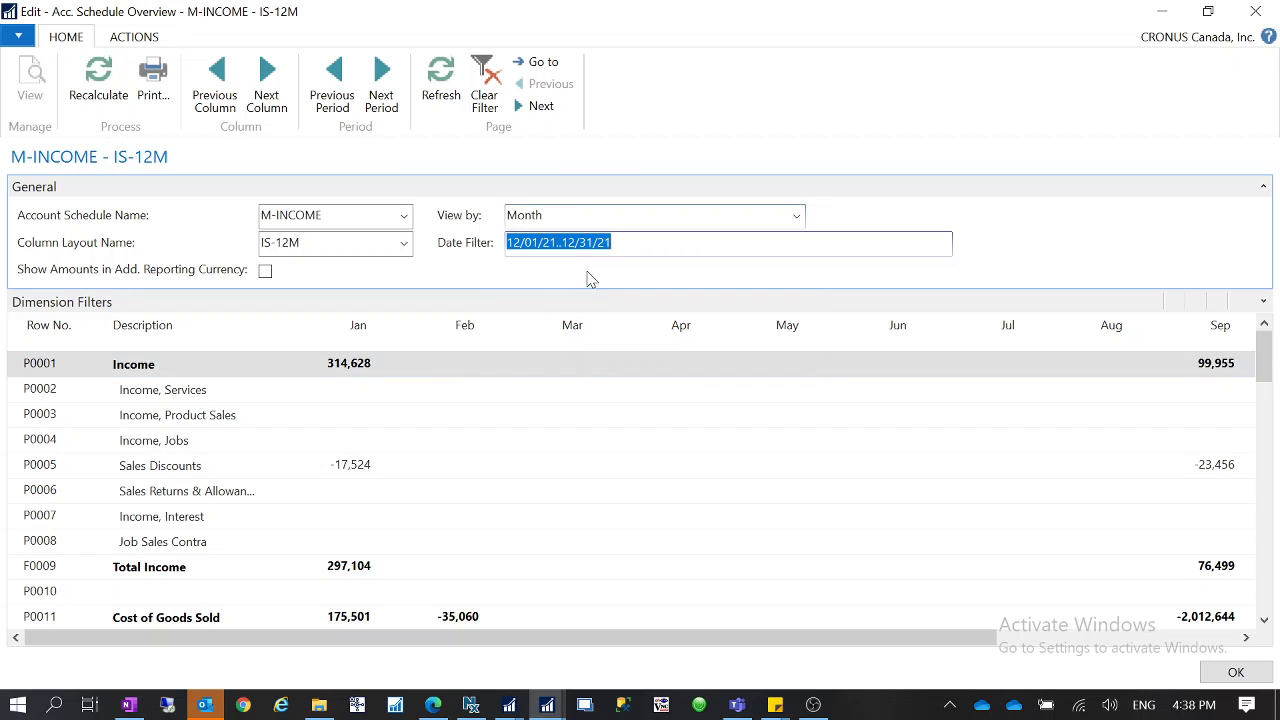
key(Tab)
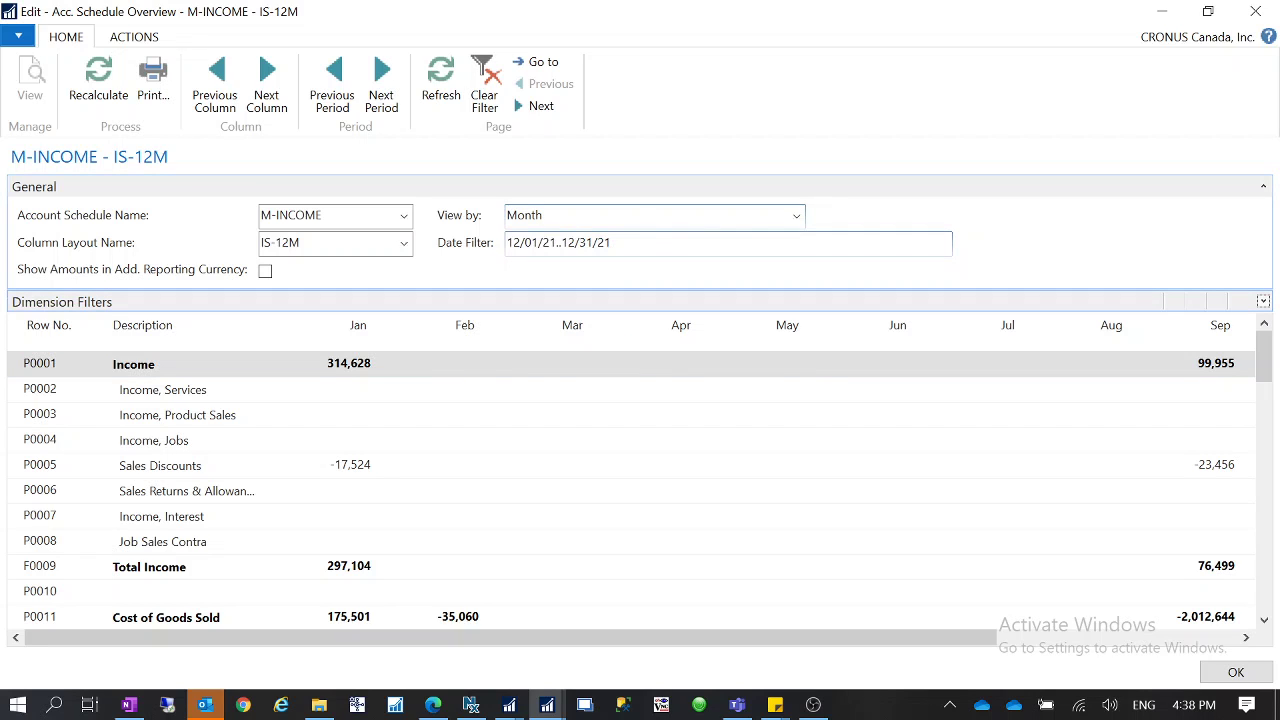
key(shift+Tab)
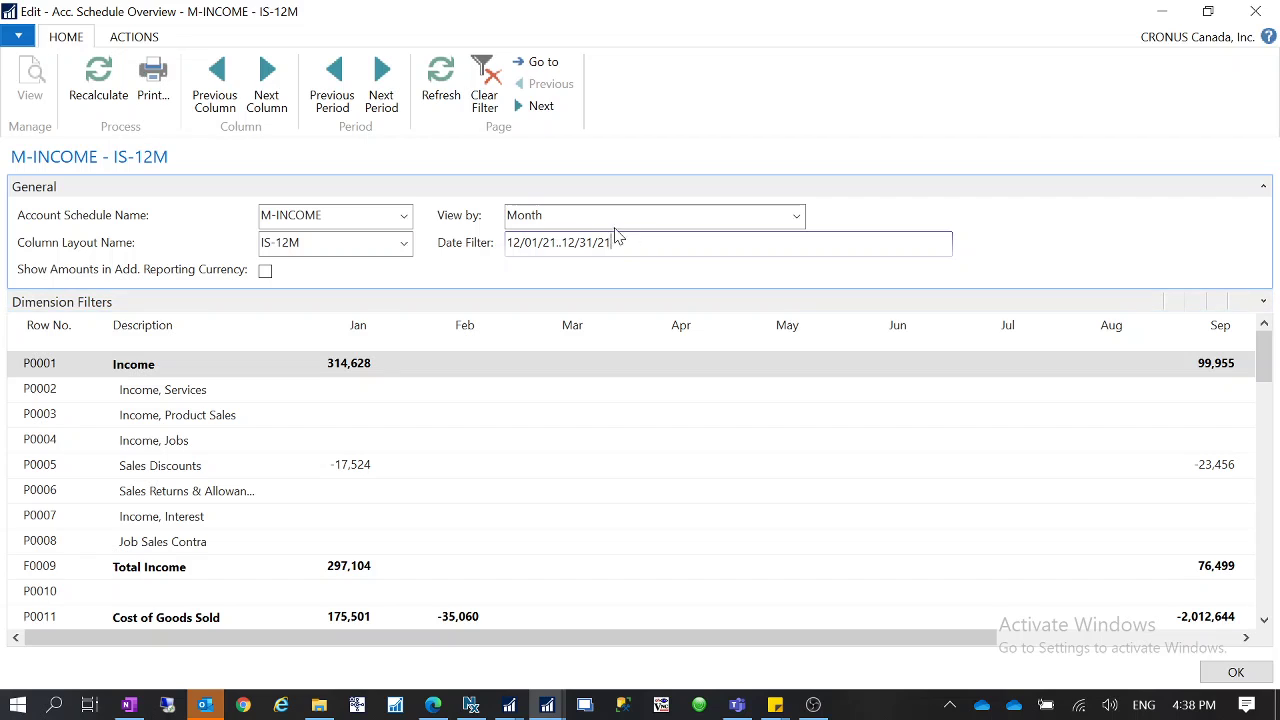
key(Tab)
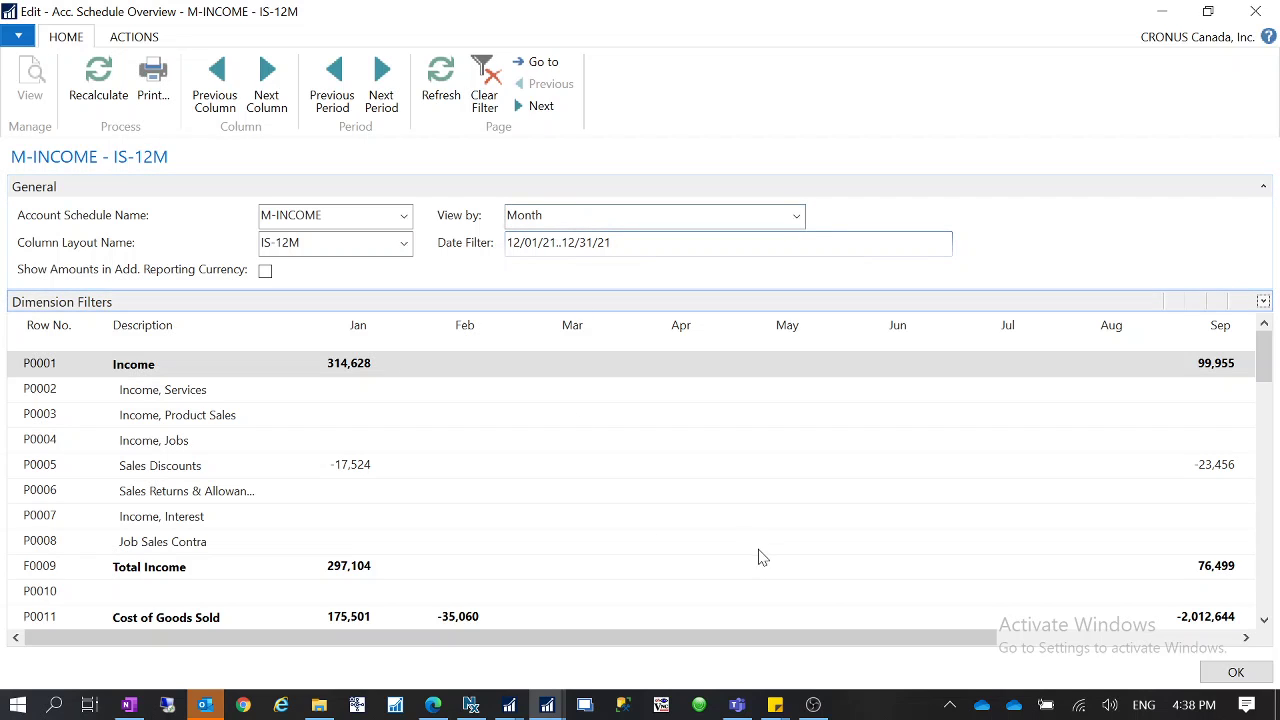
key(Tab)
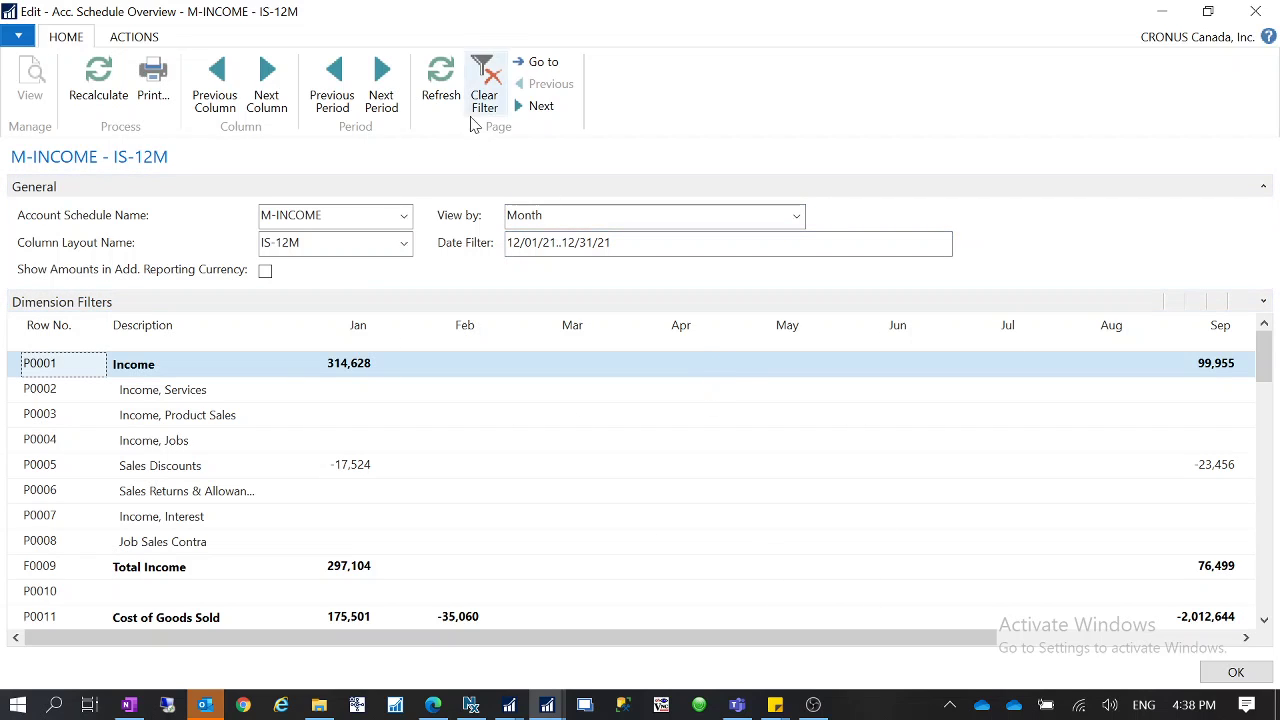
View the overview by Quarter to compare the amounts, and set it back to viewing by Year.
click(797, 217)
click(553, 297)
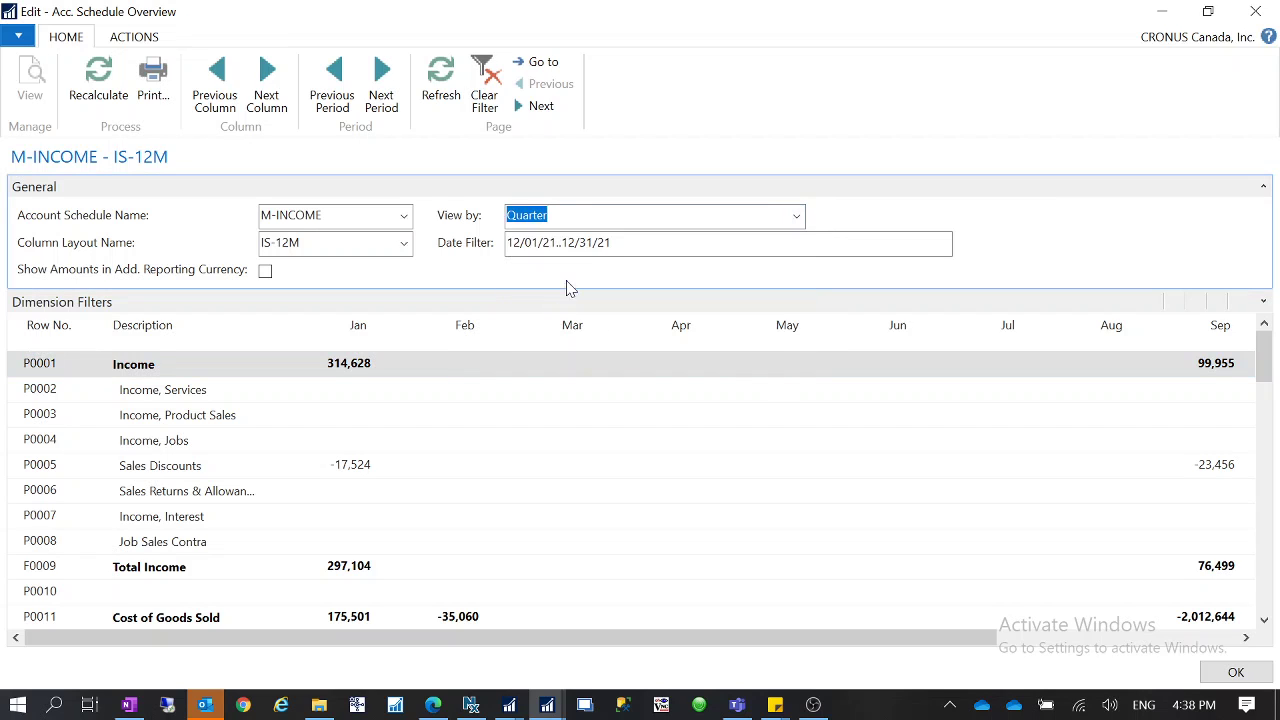
key(Tab)
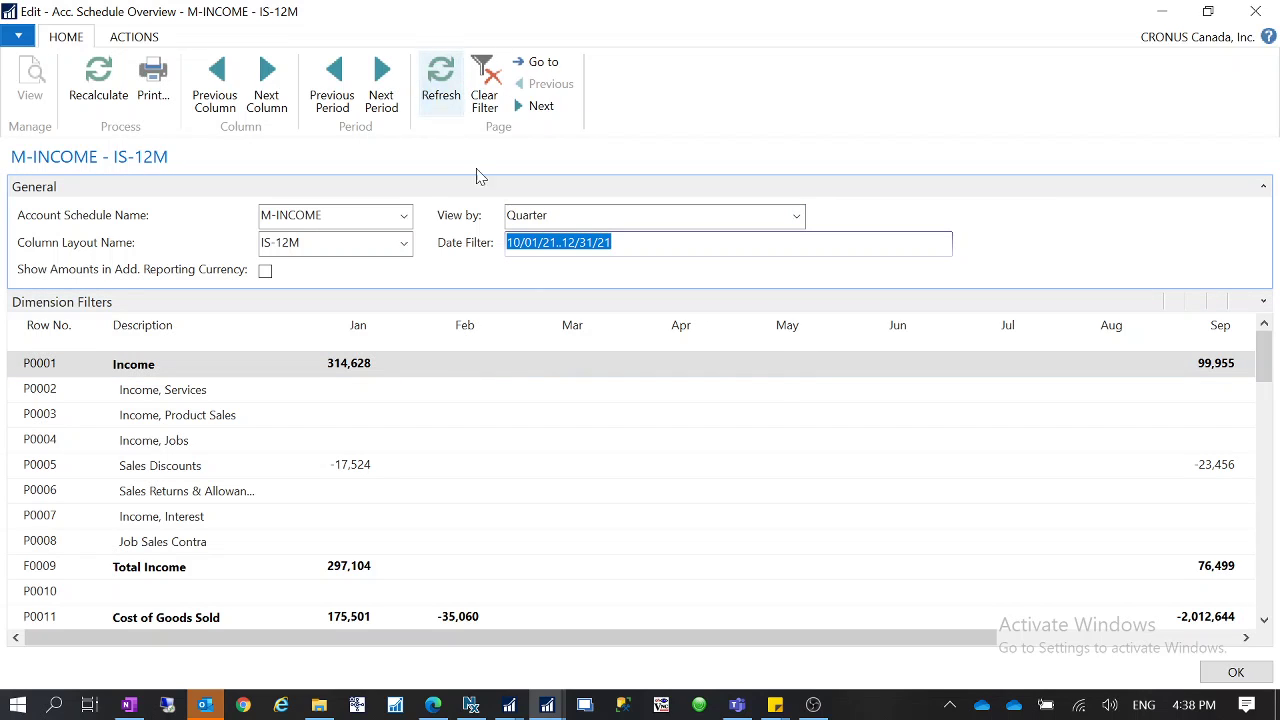
click(793, 219)
click(518, 314)
key(Tab)
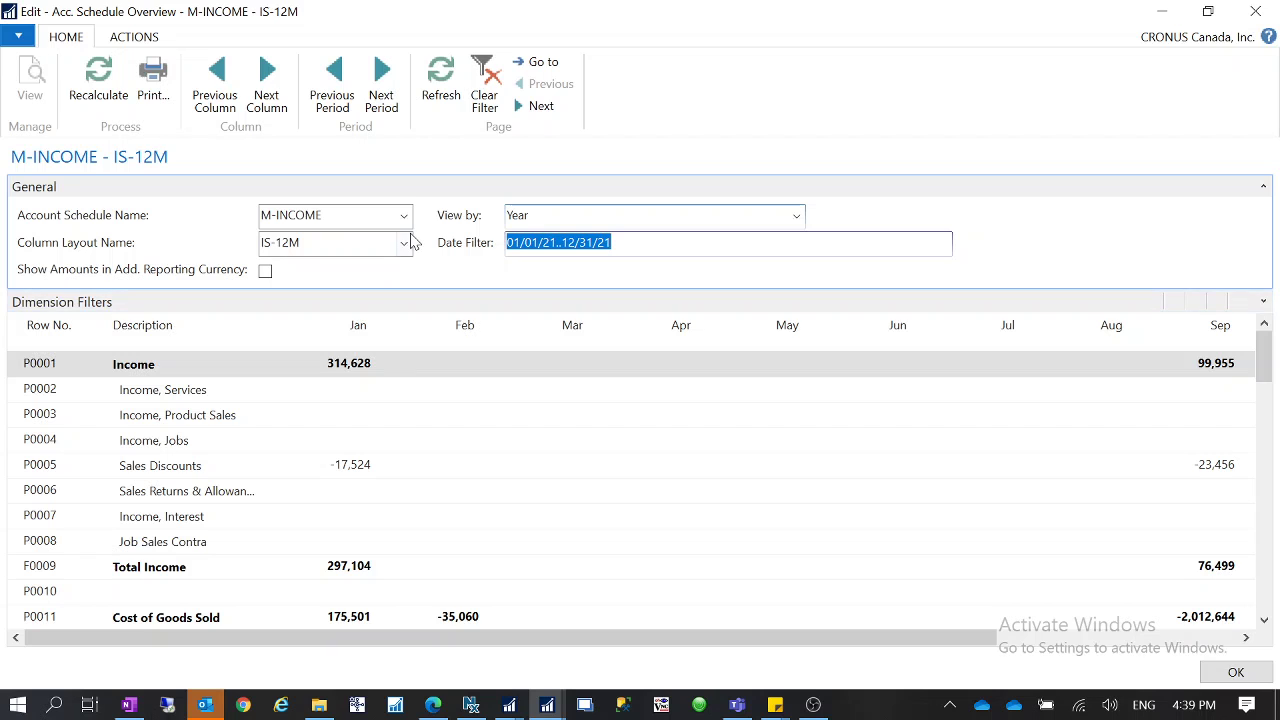
Apply the IS-PST10FY column layout to the M-INCOME overview and view it by Month.
click(410, 242)
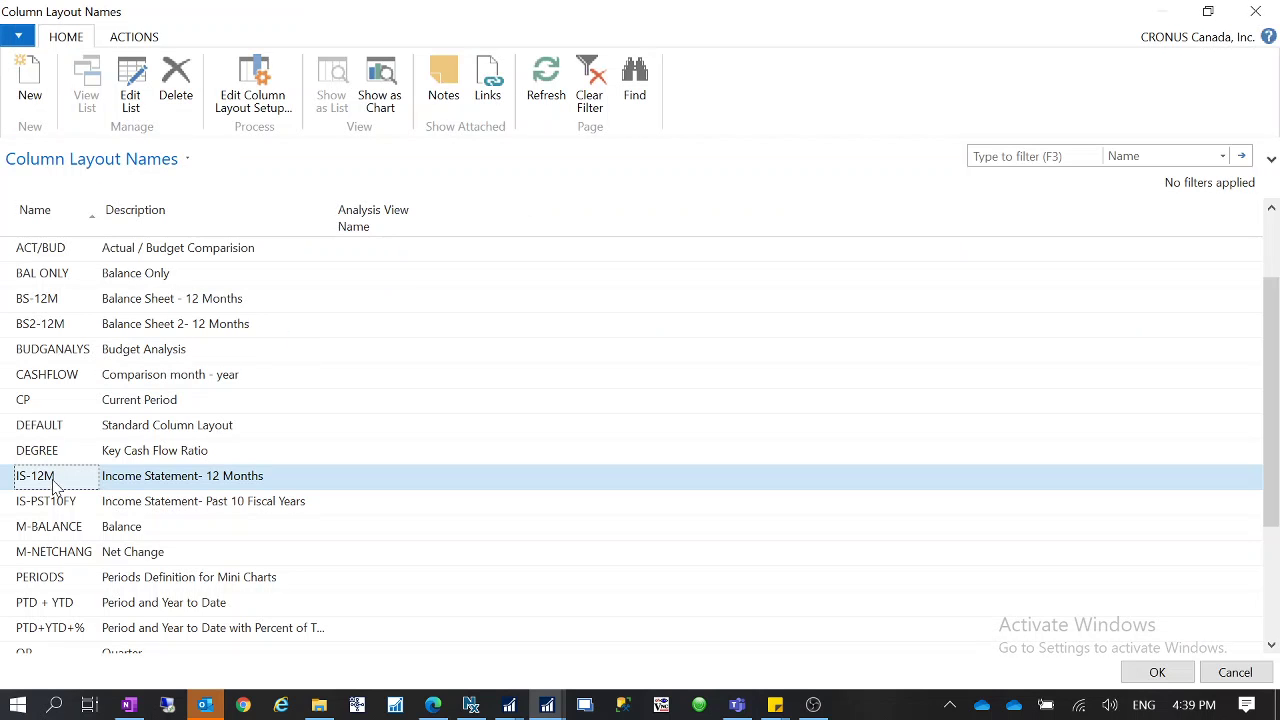
click(65, 503)
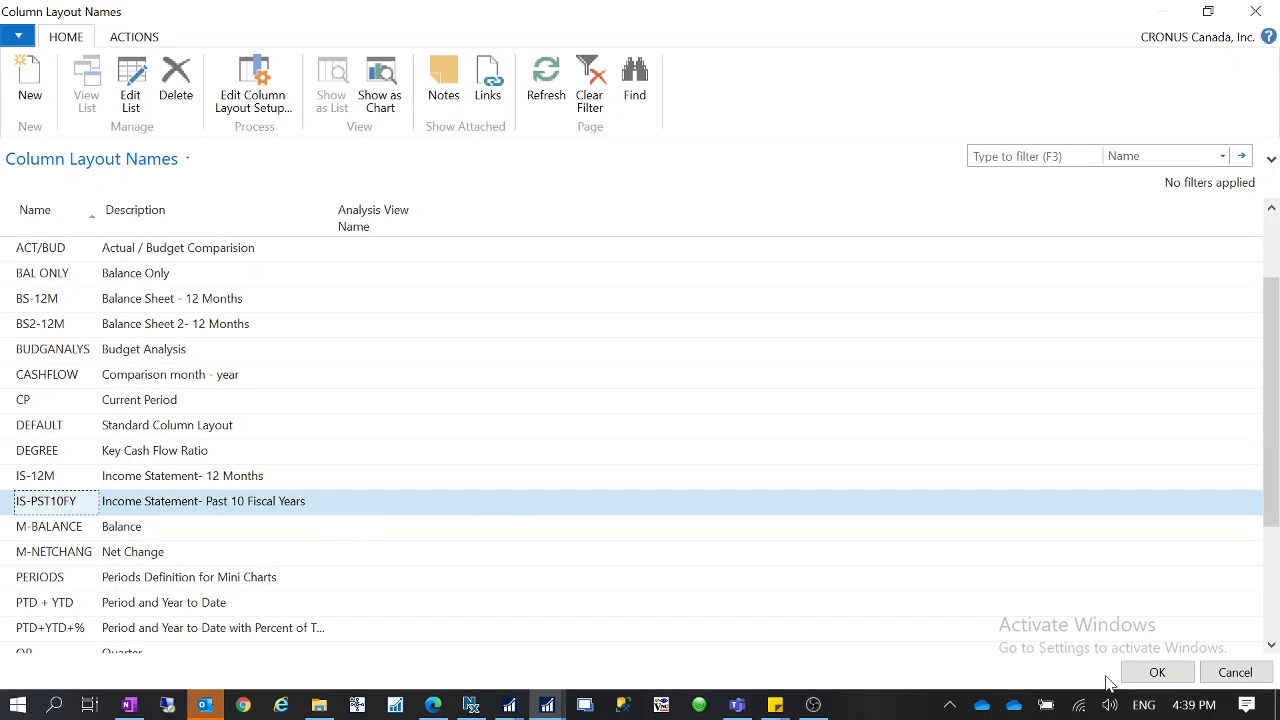
click(1157, 672)
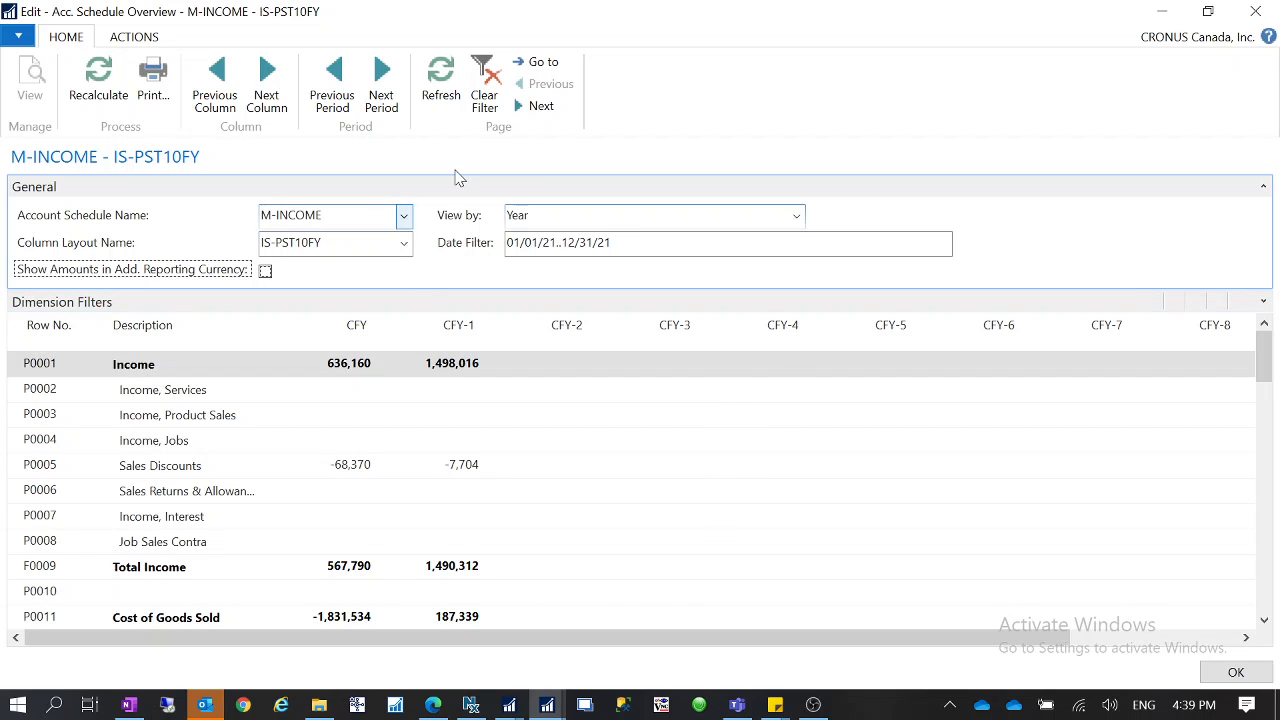
click(798, 217)
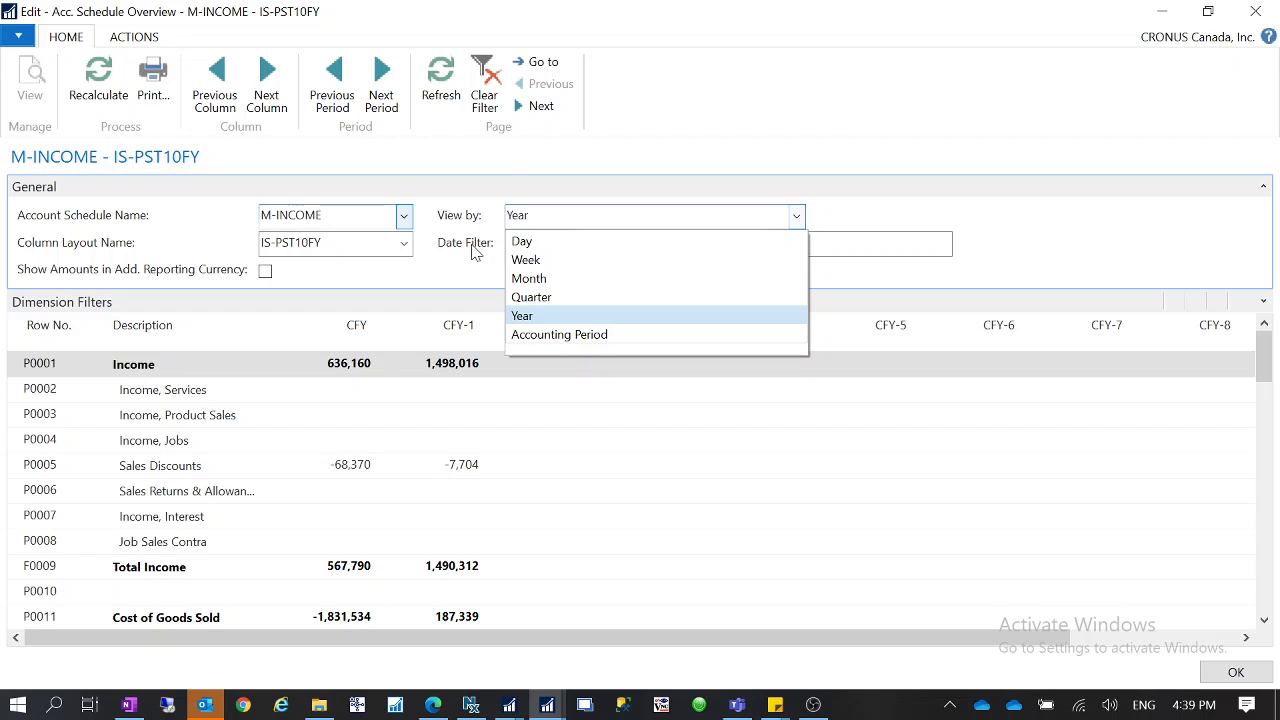
click(541, 278)
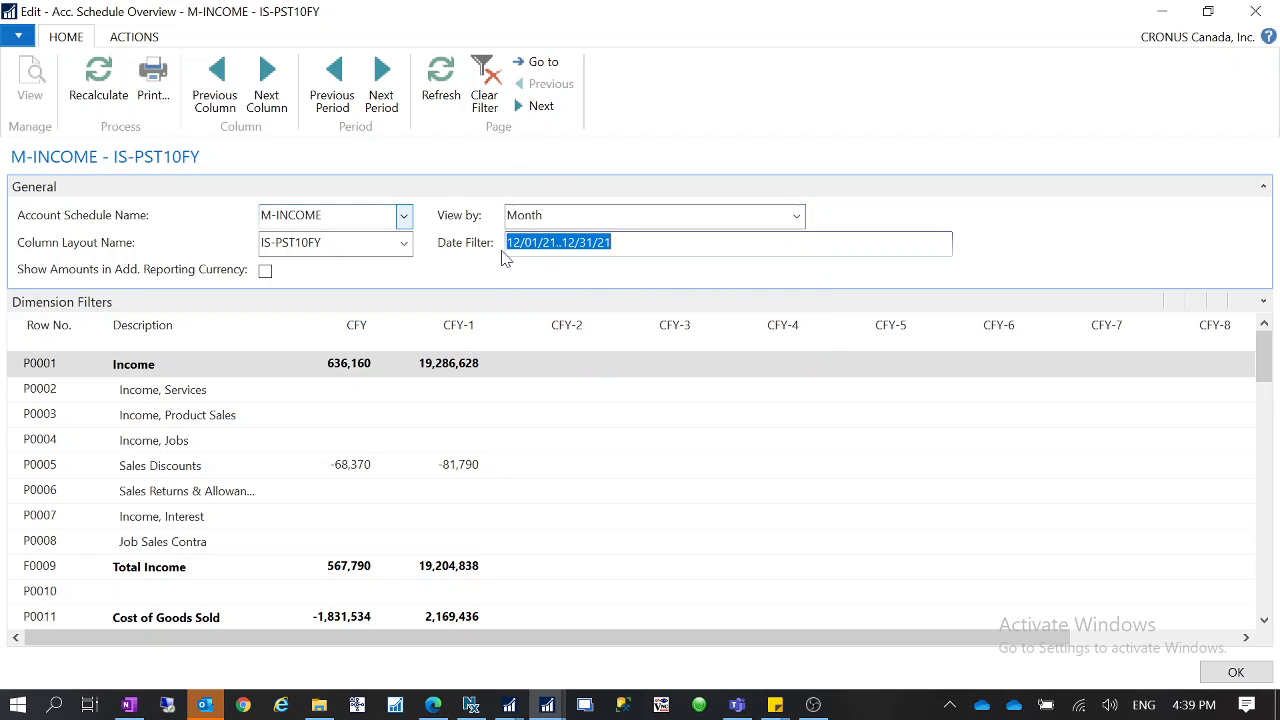
Set the M-INCOME overview with the IS-PST10FY column layout to view by Year.
key(shift+Tab)
key(alt+Down)
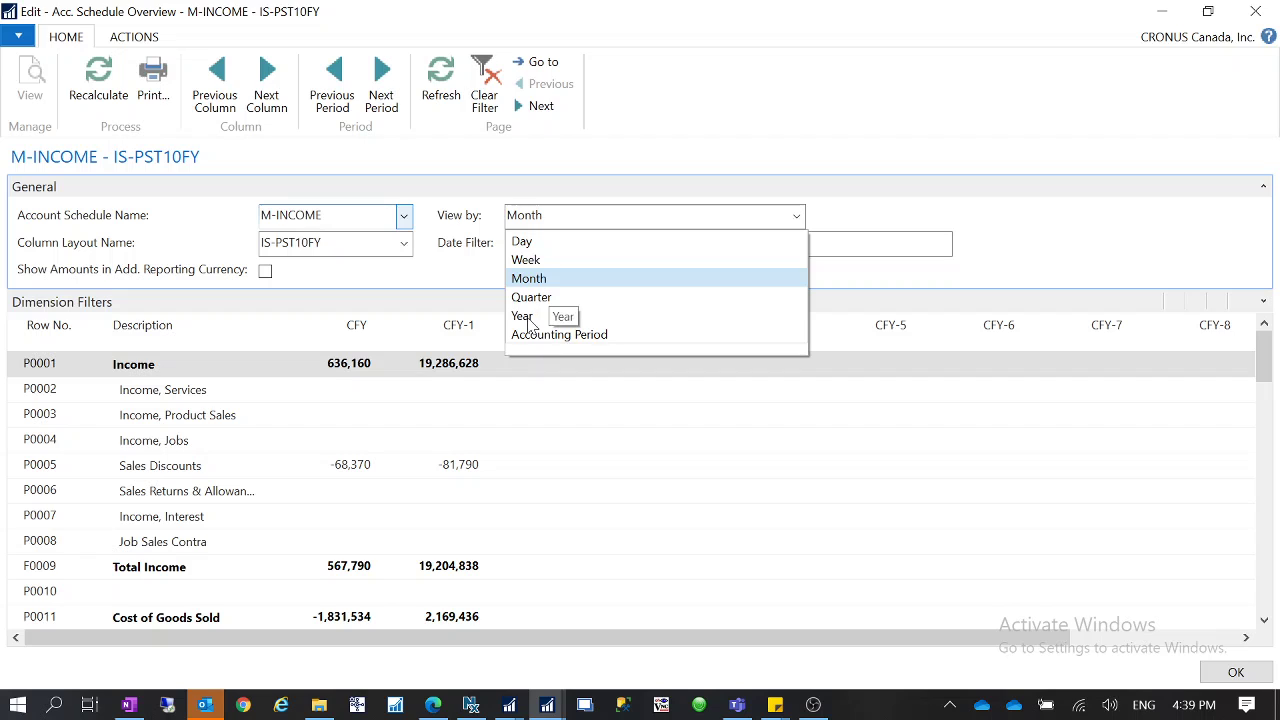
click(545, 315)
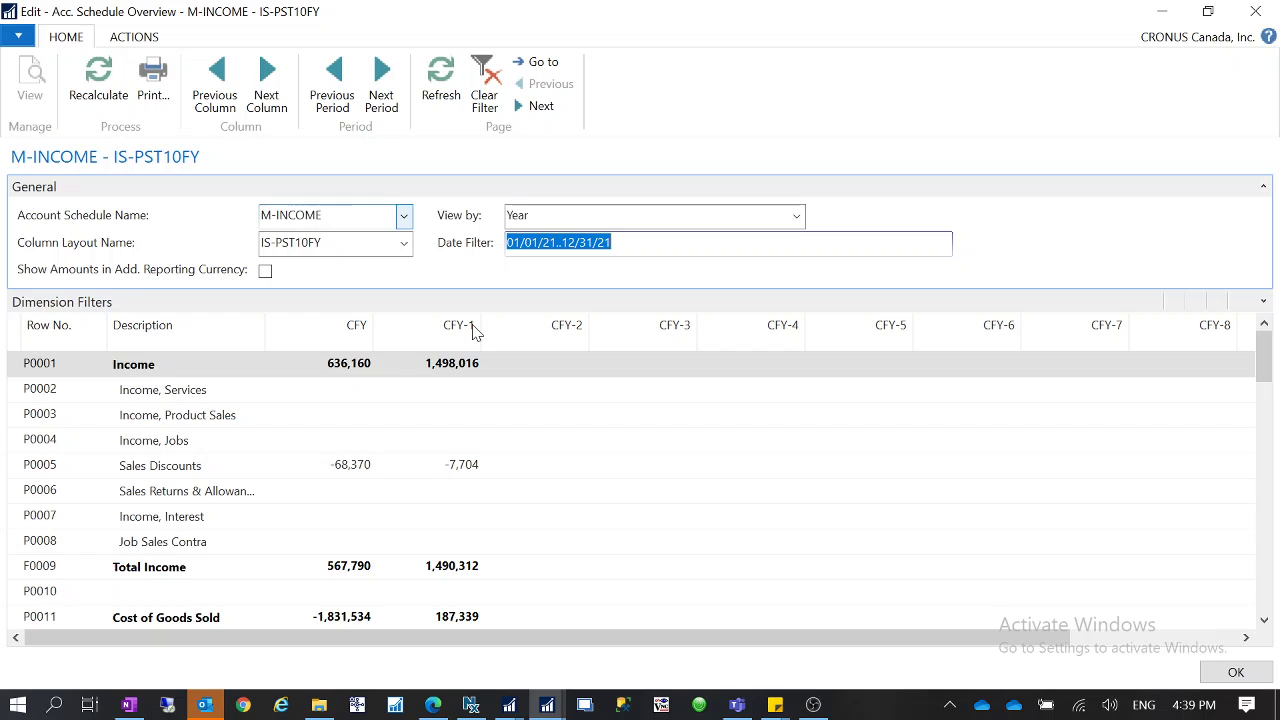
View the overview by Month to compare the prior fiscal year amounts, and set it back to Year.
click(798, 217)
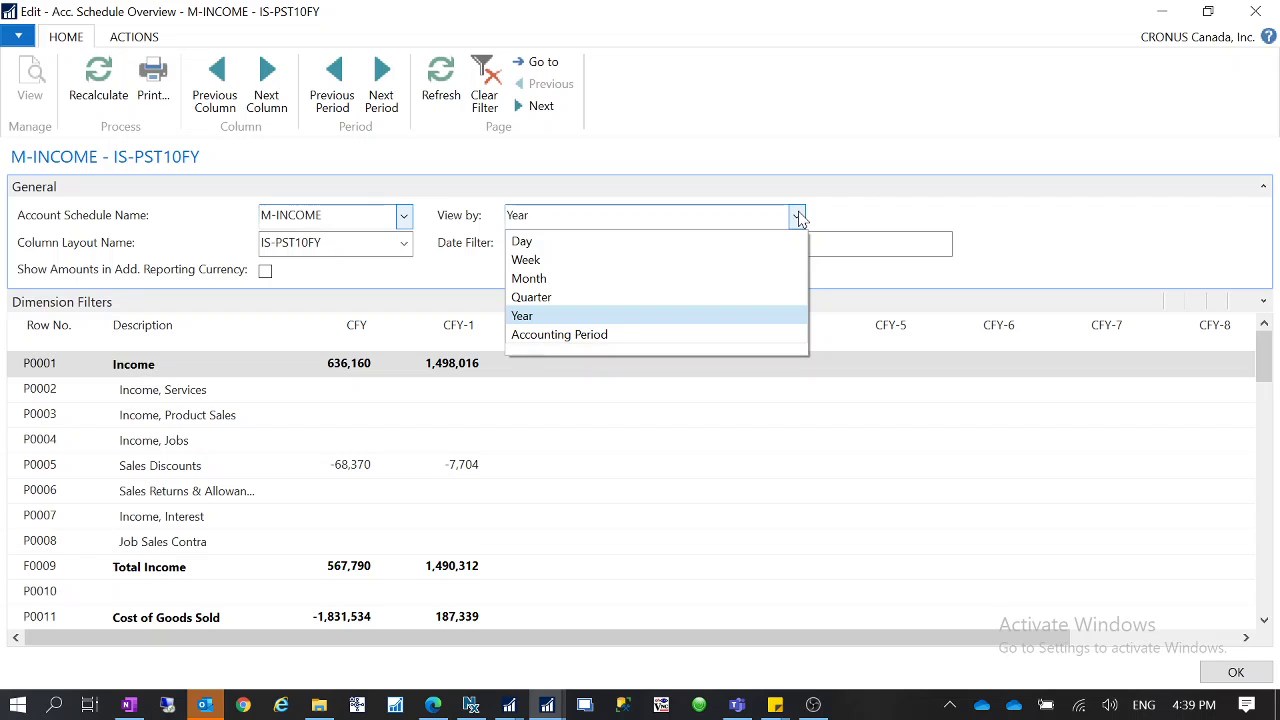
click(540, 279)
key(Tab)
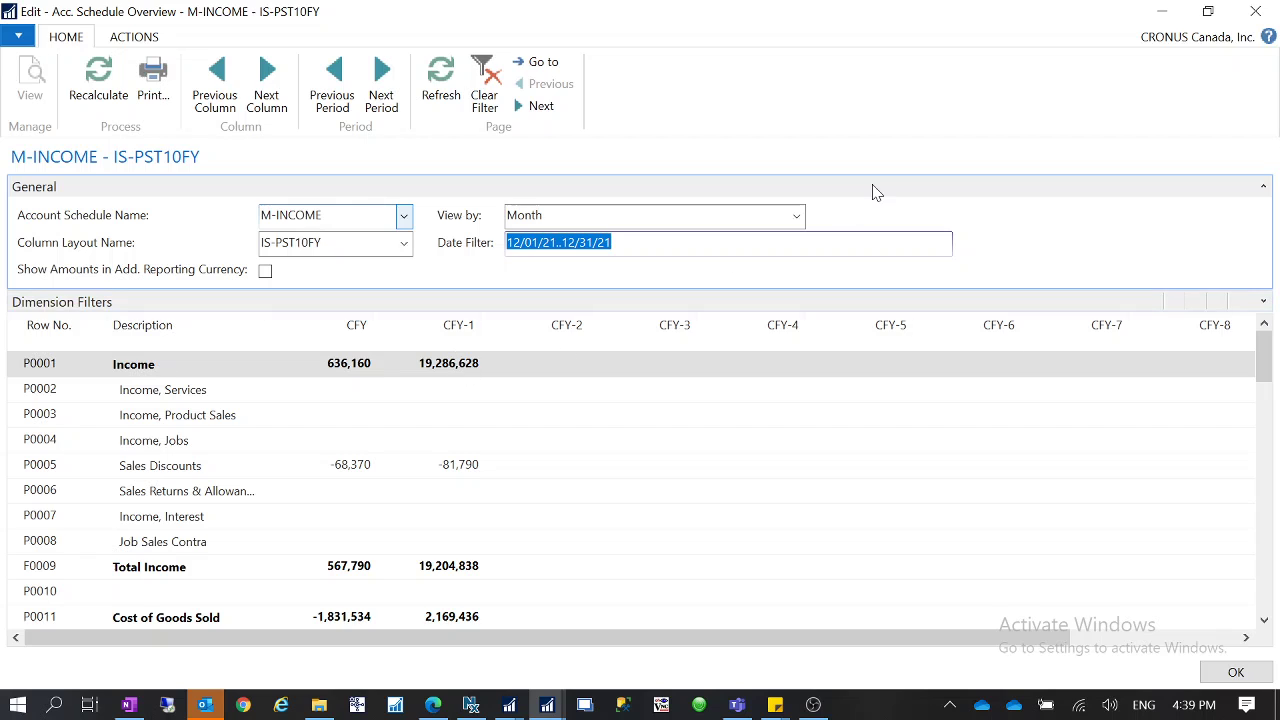
click(797, 218)
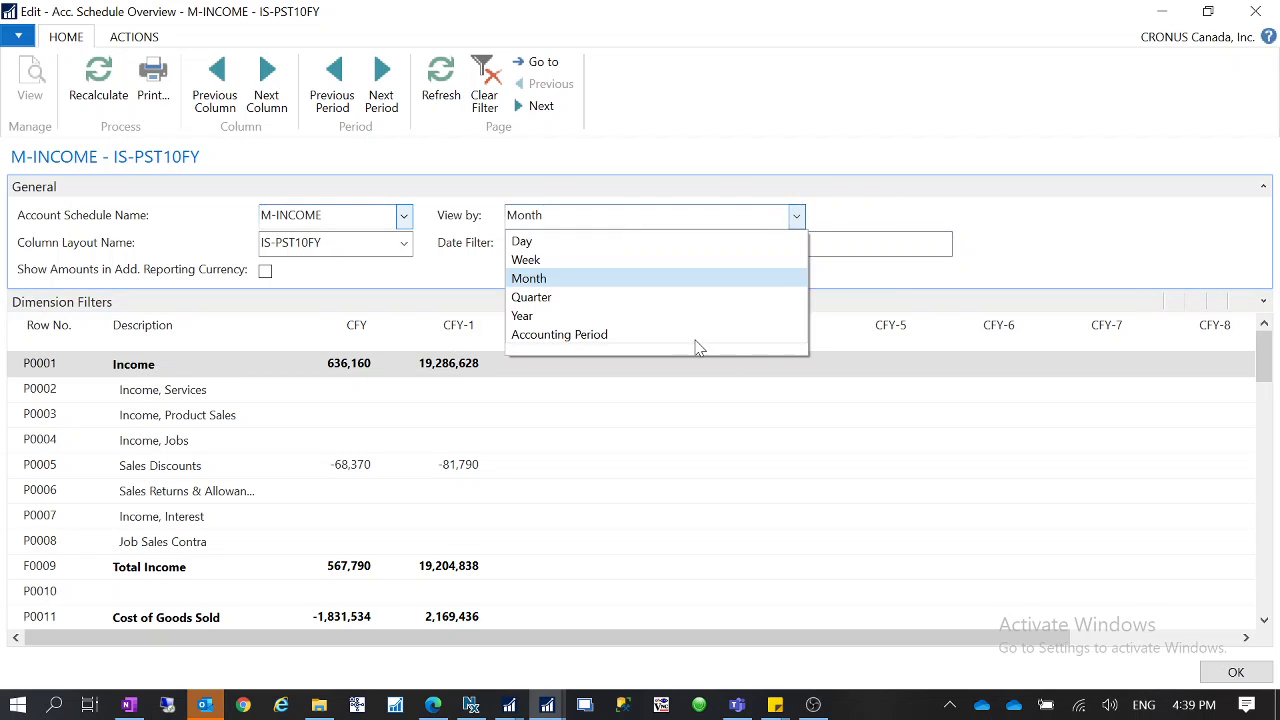
click(522, 316)
key(Tab)
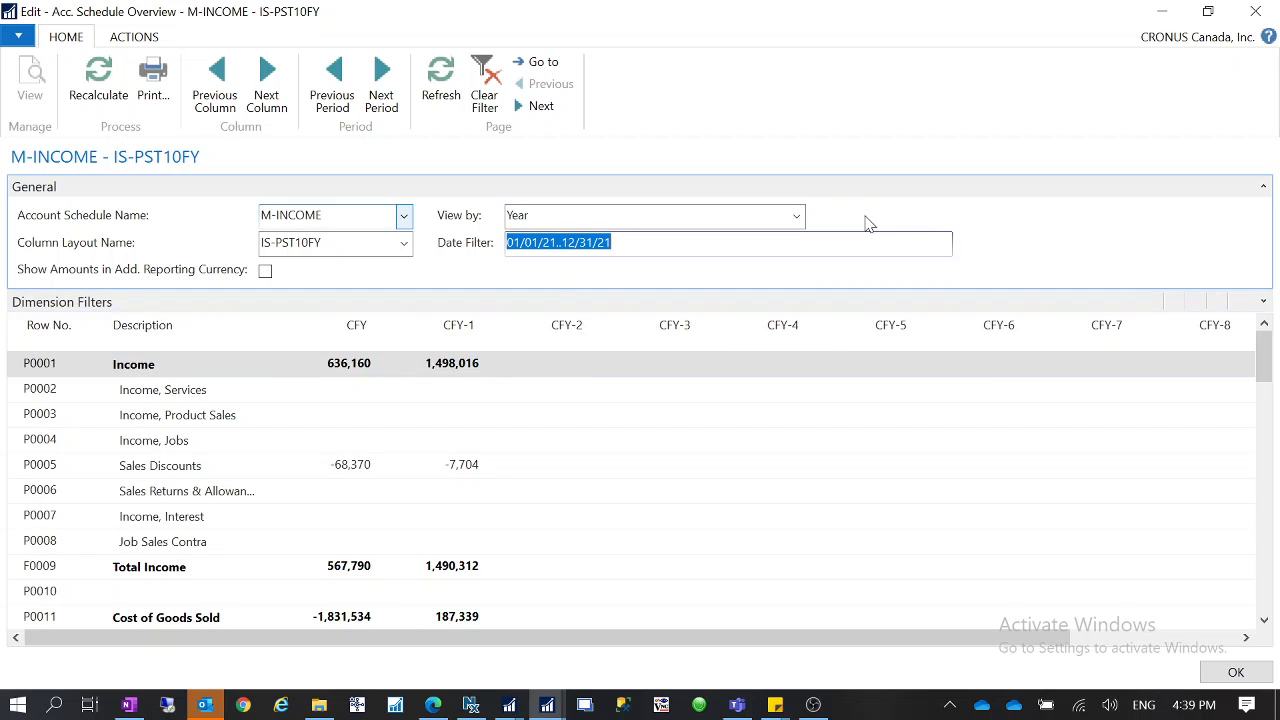
Refresh the M-INCOME overview, review its fiscal year columns, and close the overview.
click(441, 82)
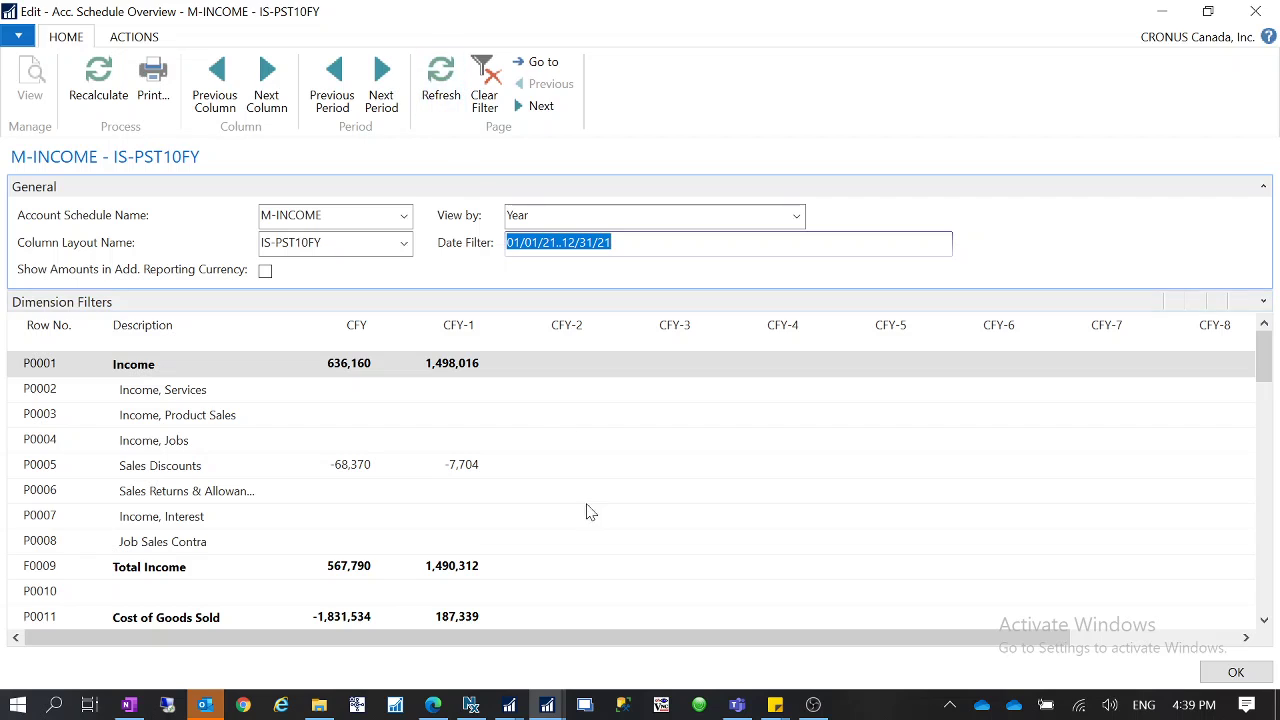
click(441, 82)
mouse_move(793, 640)
drag(790, 640, 511, 634)
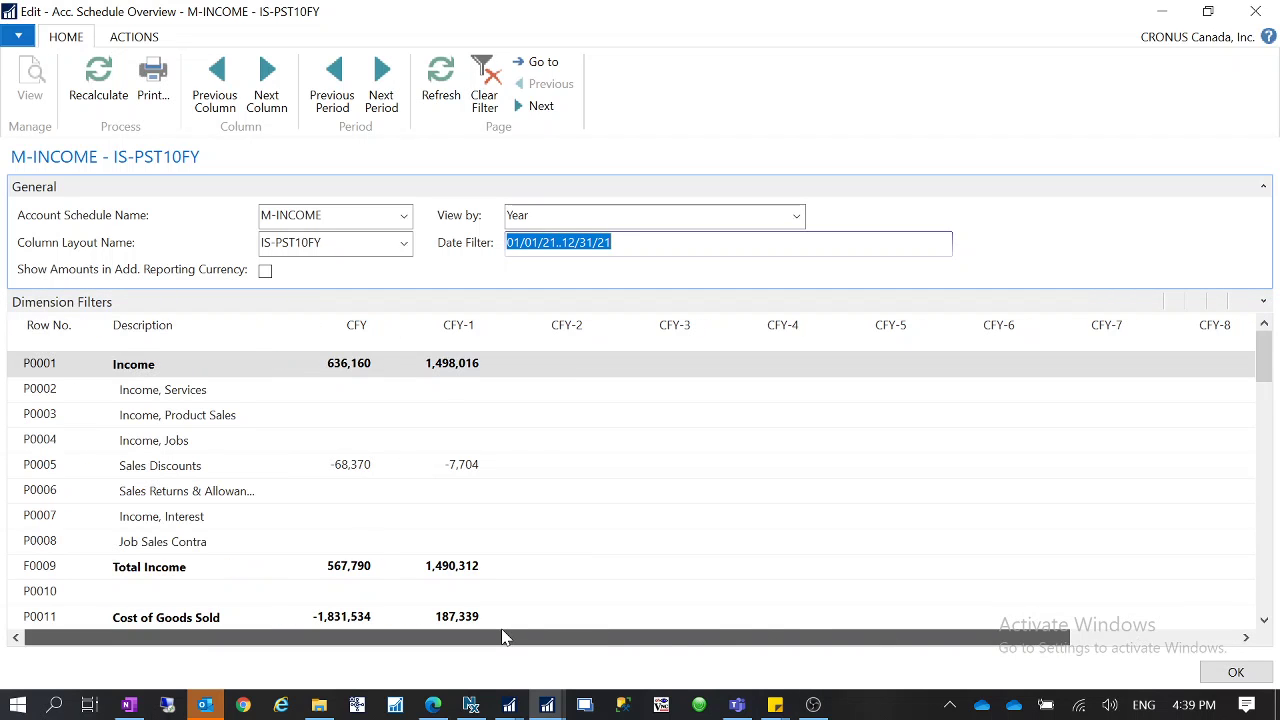
click(1236, 673)
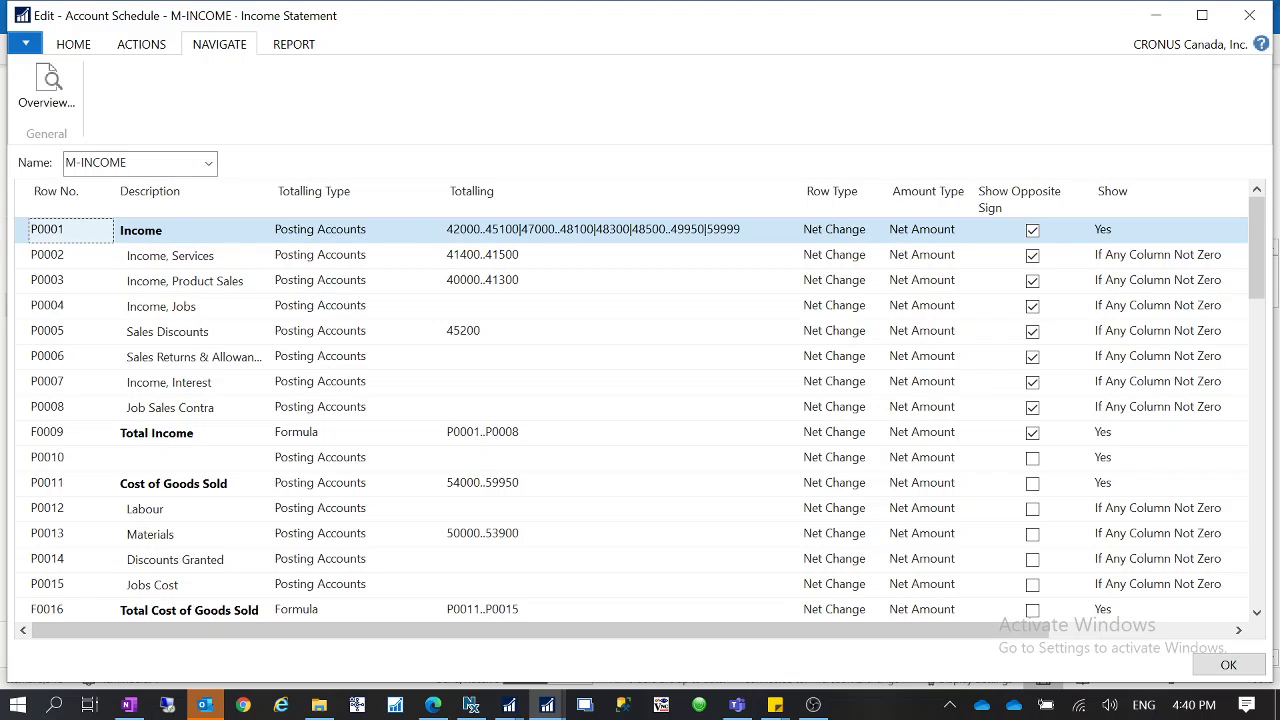
Load the M-BALANCE account schedule and open its overview.
click(208, 162)
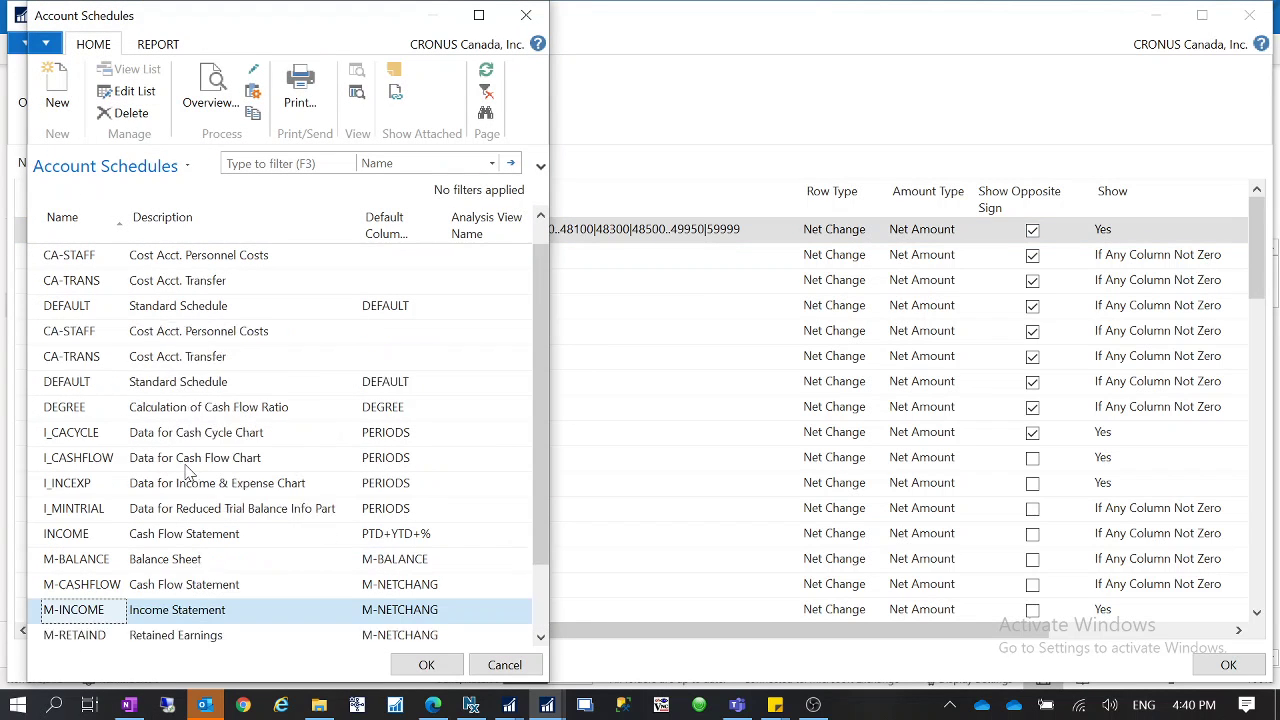
scroll(186, 465, up, 2)
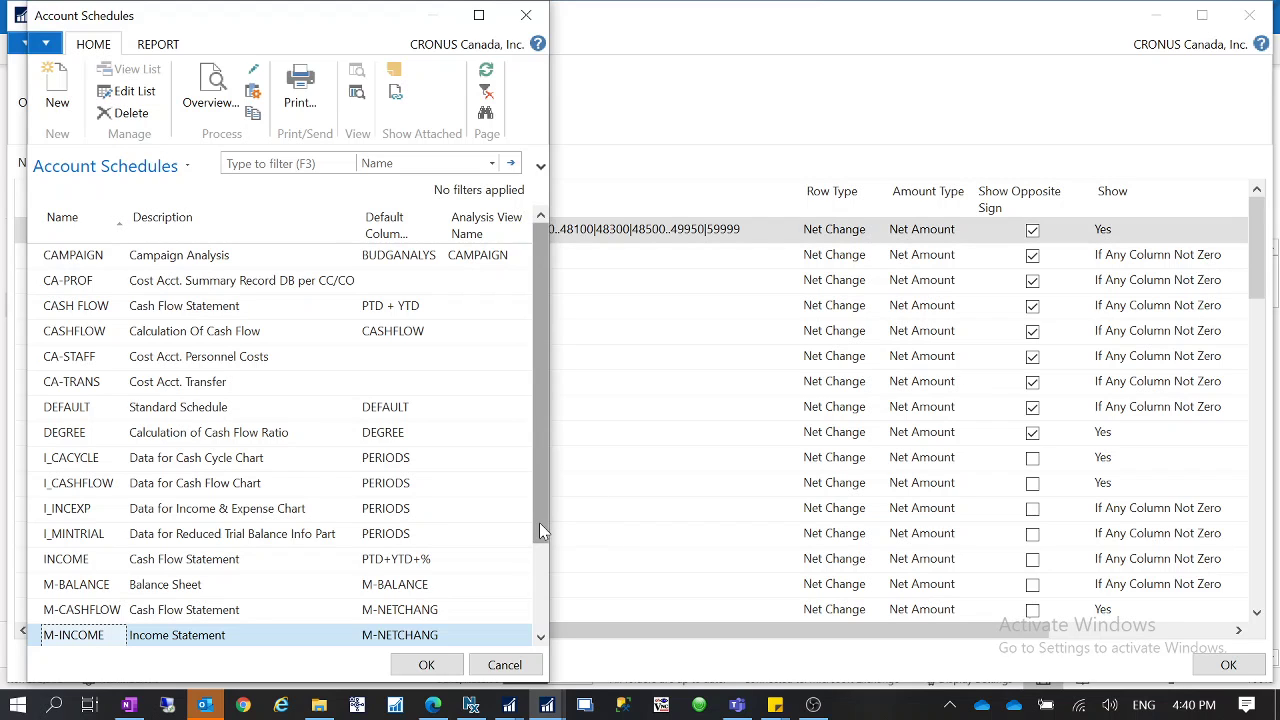
click(85, 592)
click(437, 668)
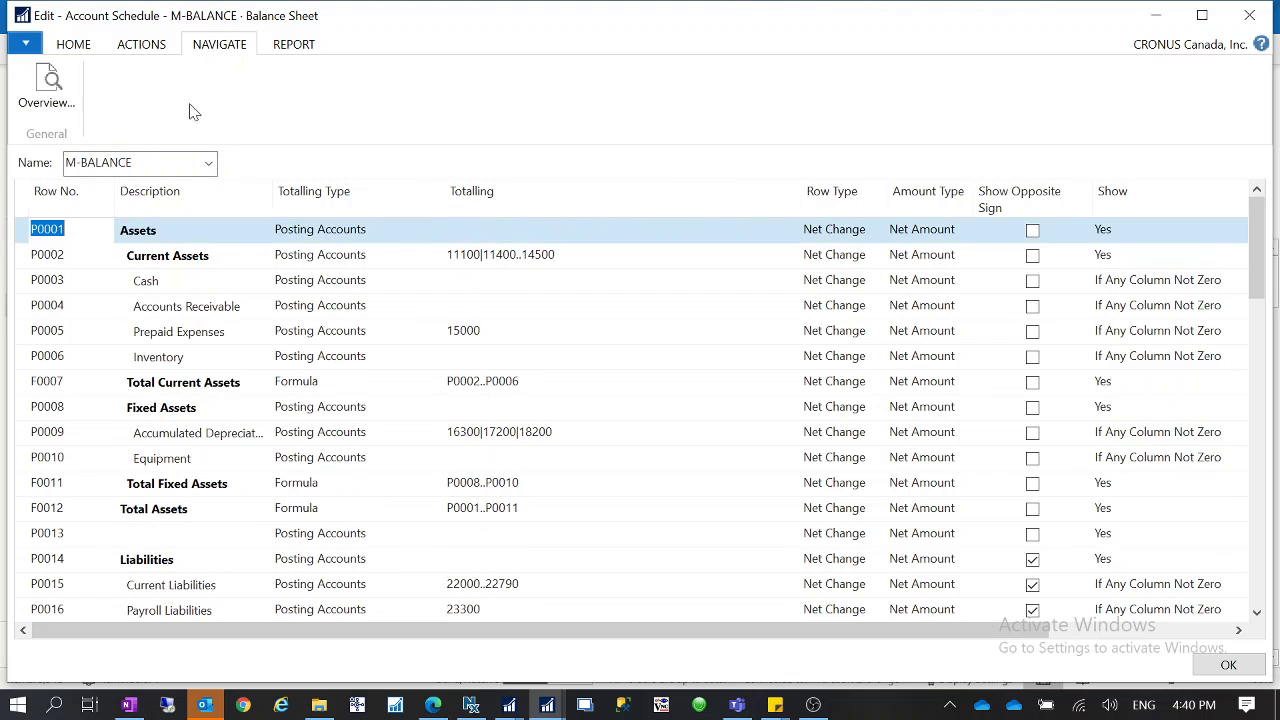
click(46, 85)
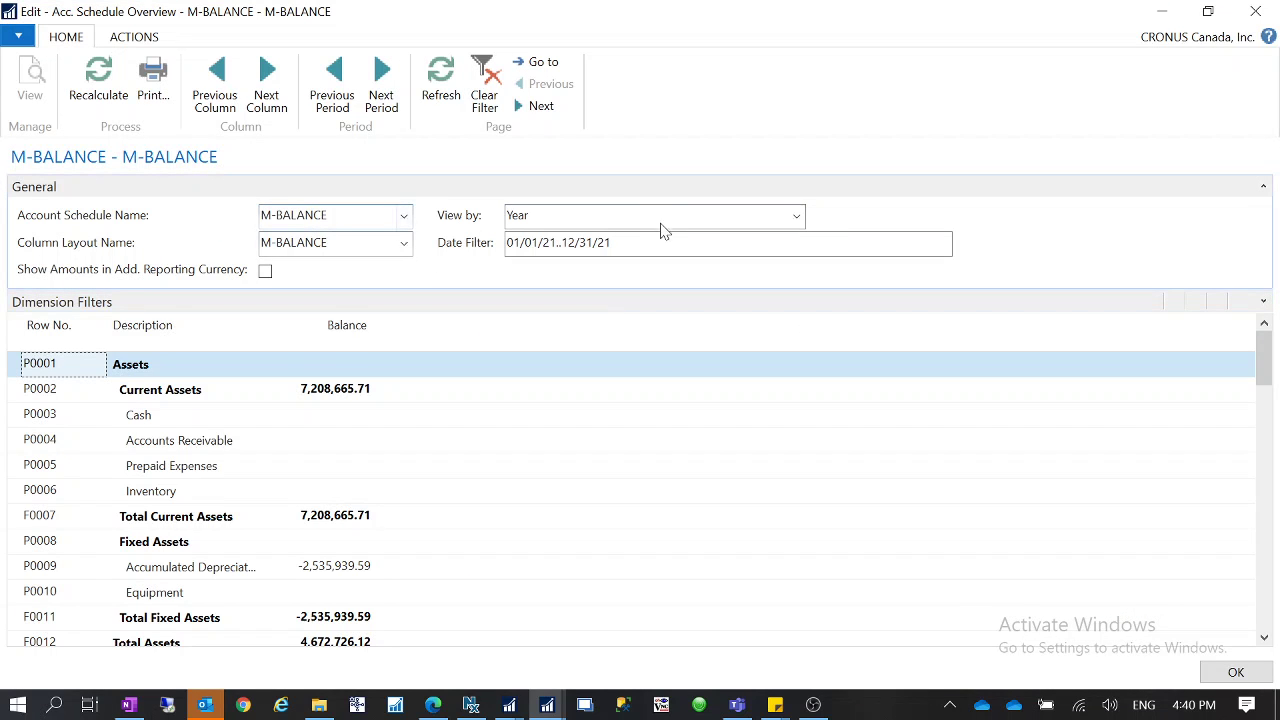
Apply the BS-12M column layout to the M-BALANCE overview and check the View by choices, keeping Year.
click(406, 245)
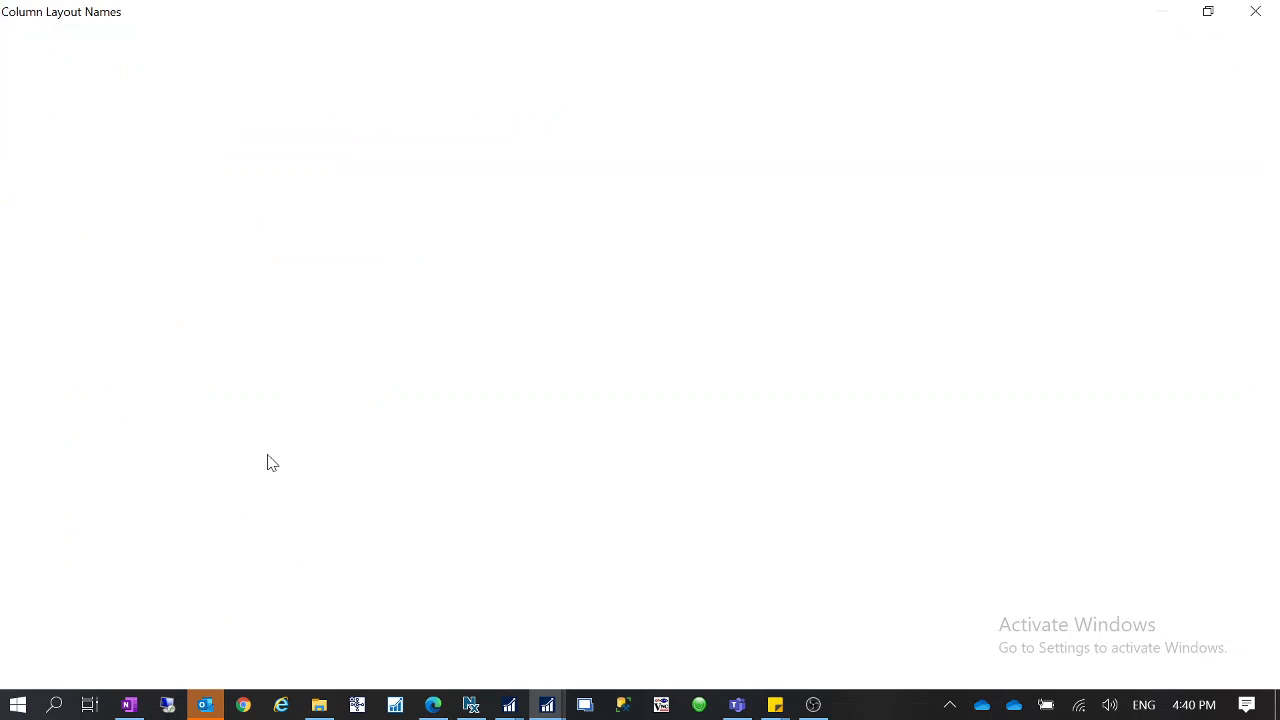
scroll(197, 518, down, 2)
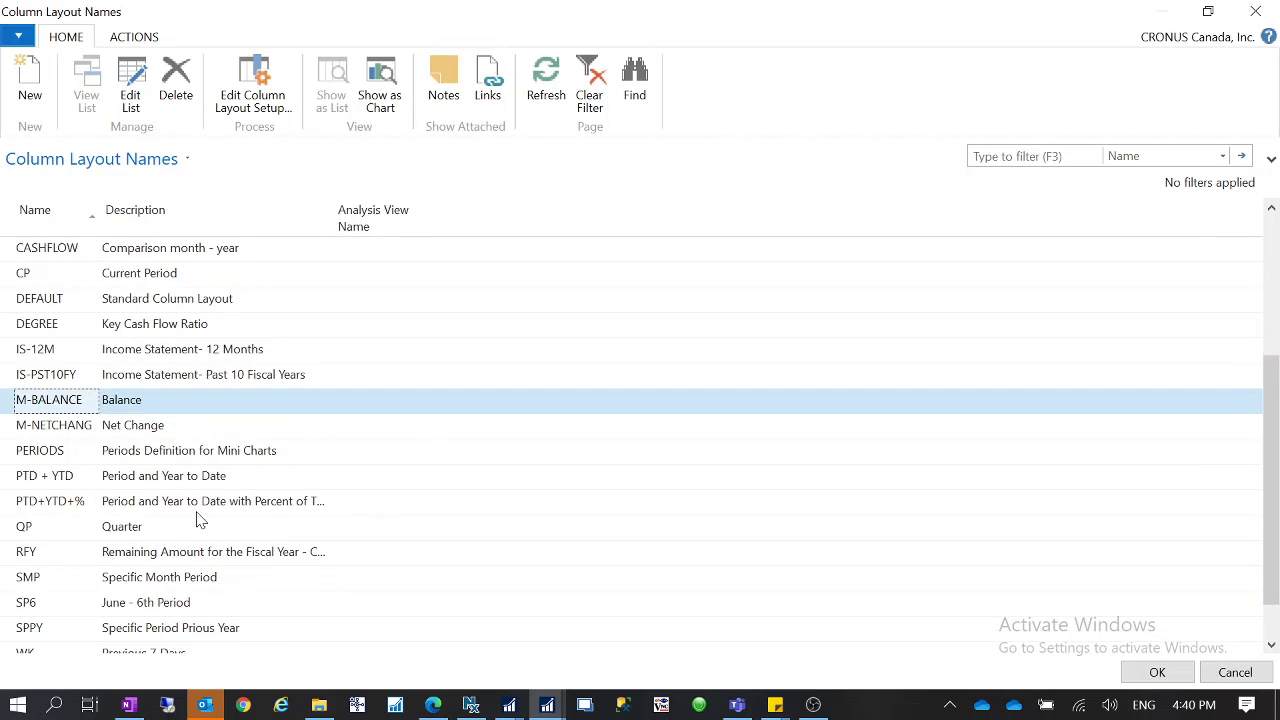
scroll(197, 518, up, 2)
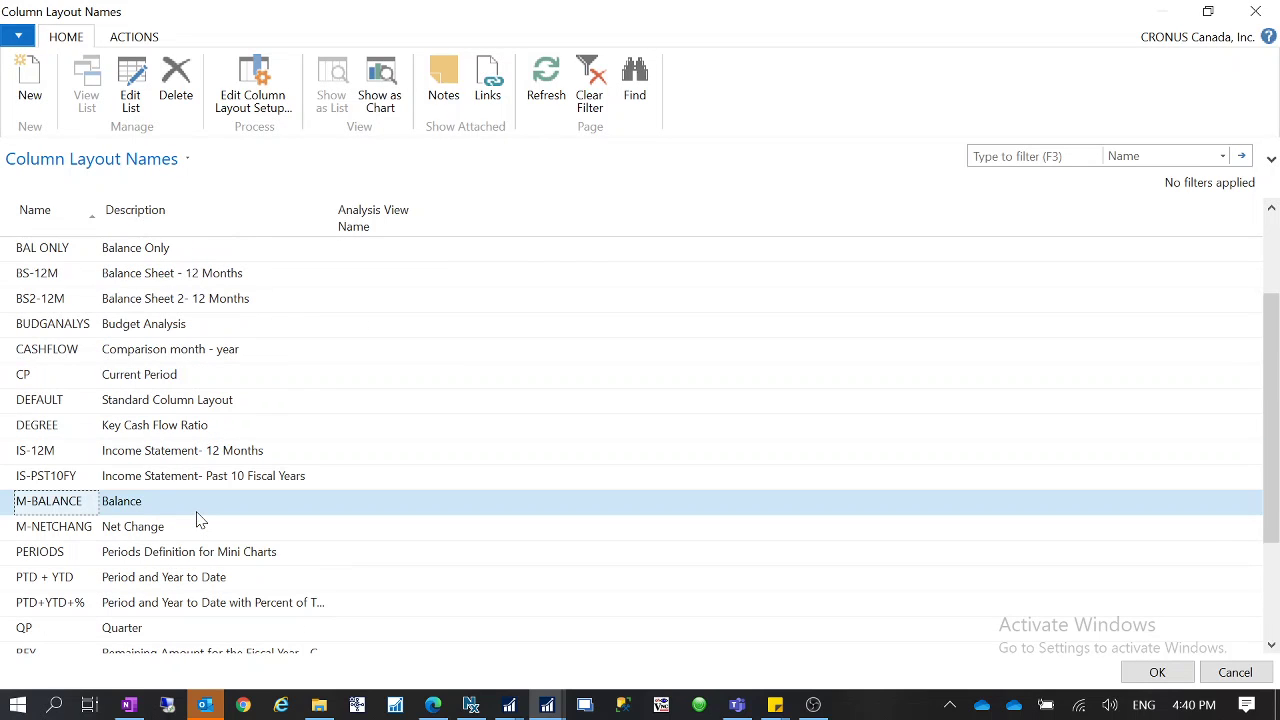
click(64, 278)
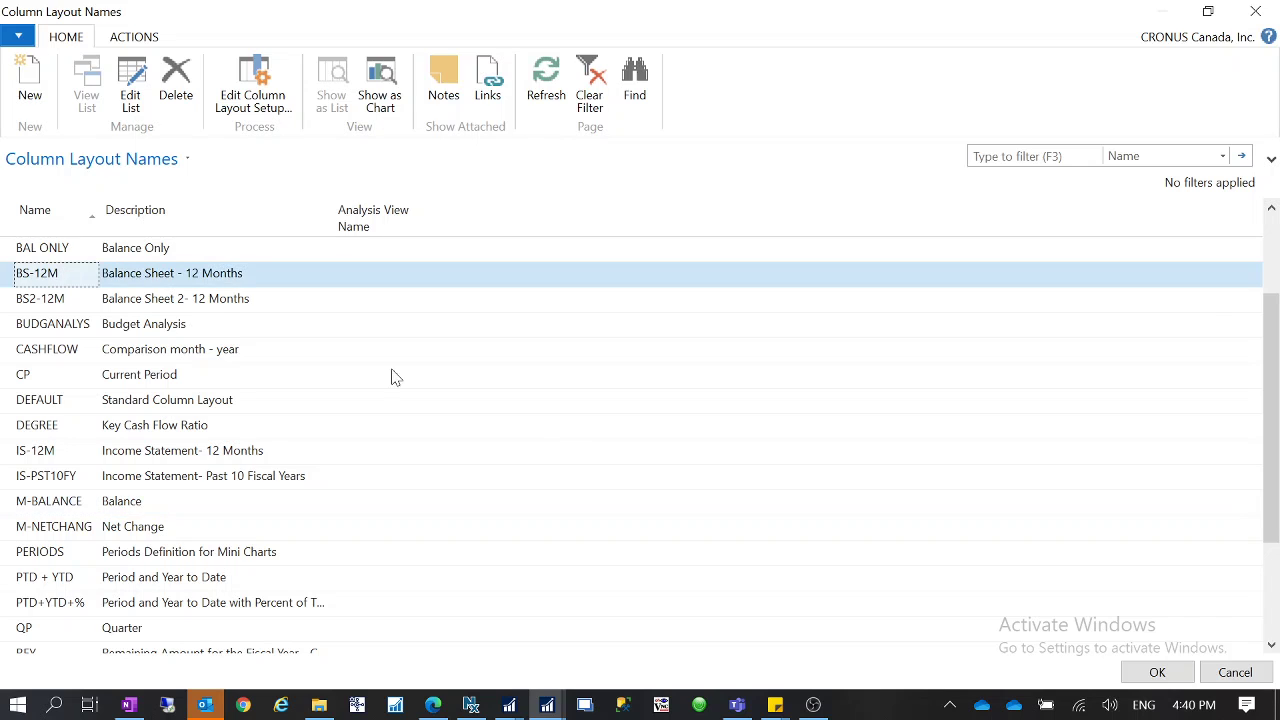
click(1160, 673)
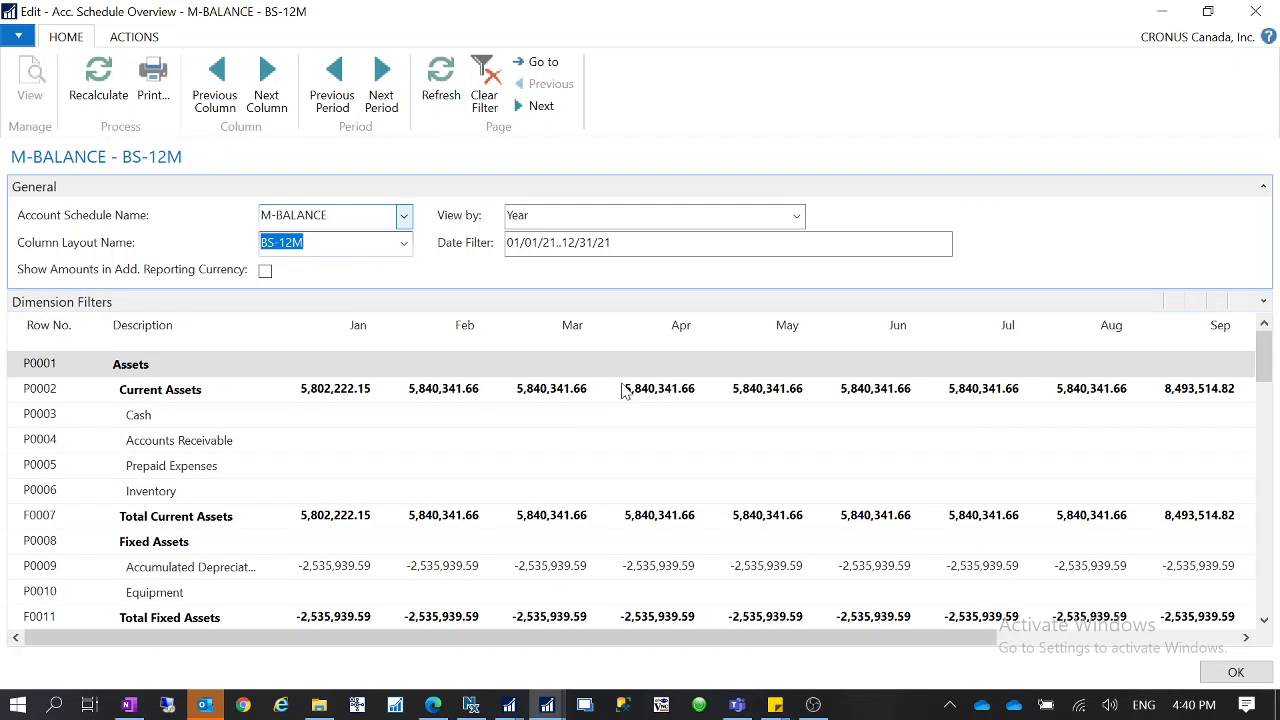
click(797, 216)
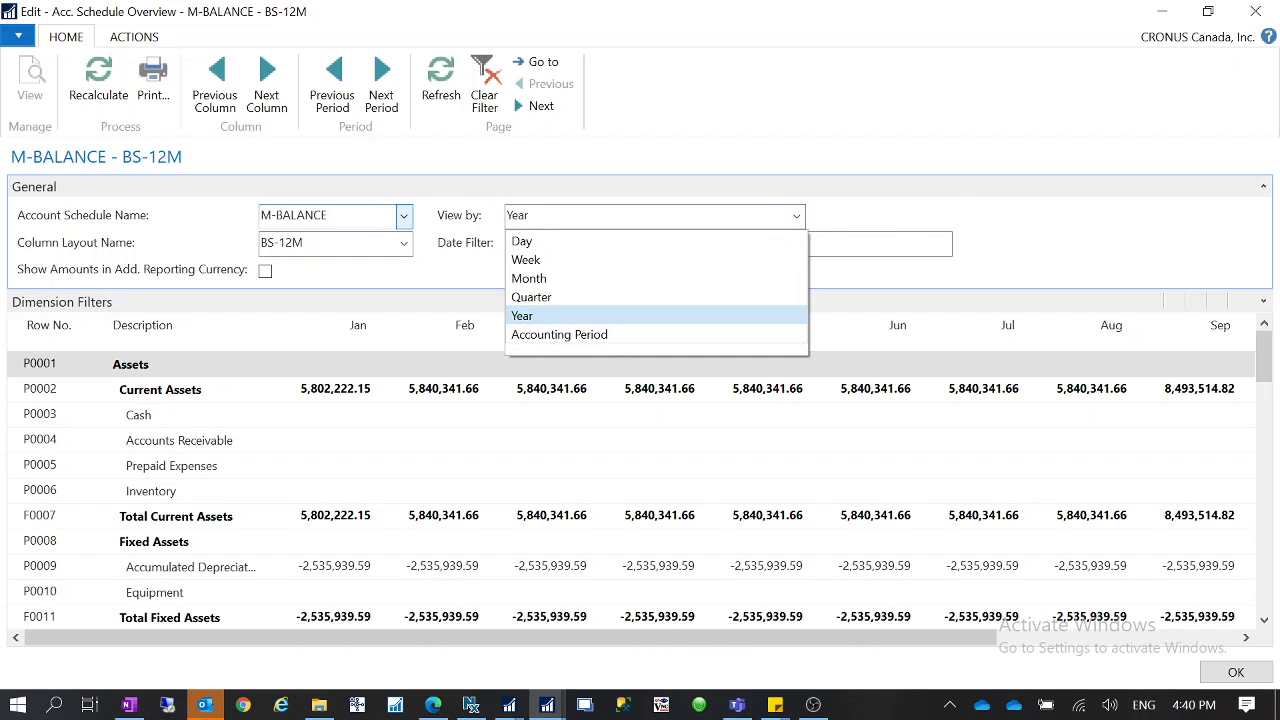
click(920, 236)
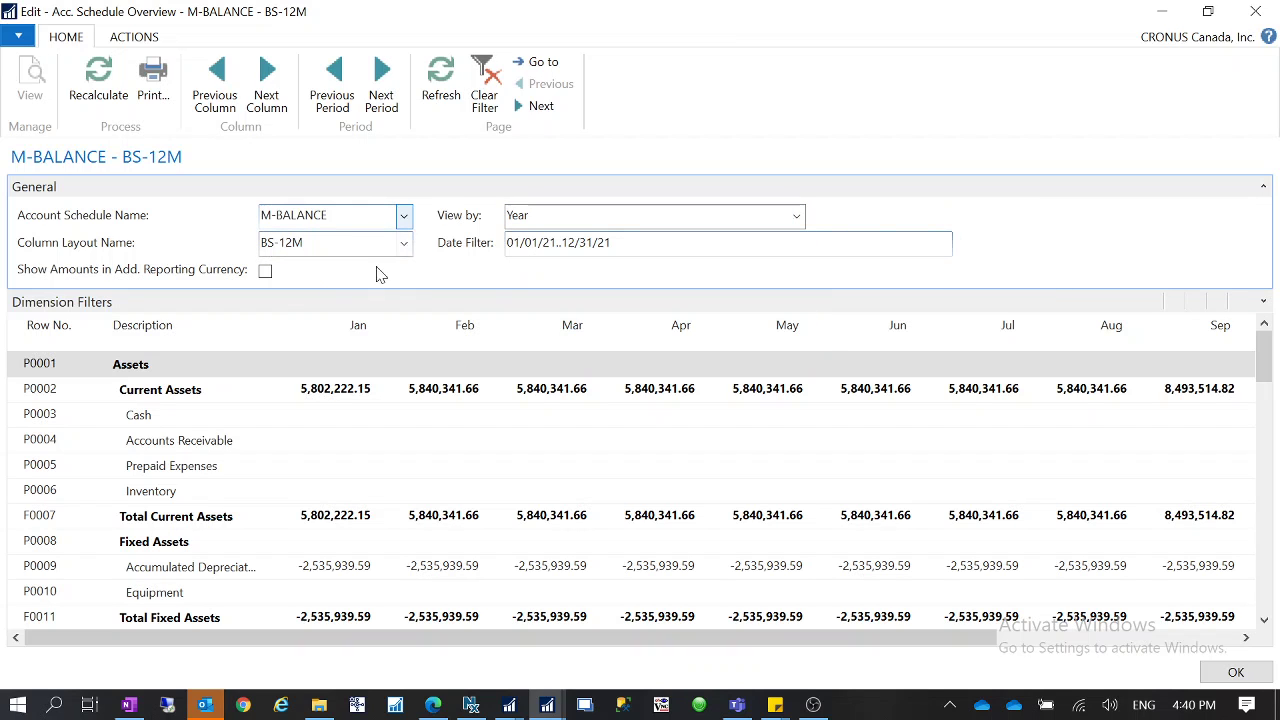
Examine the BS-12M column layout's column types and comparison period formulas, and return to the M-BALANCE overview.
click(404, 243)
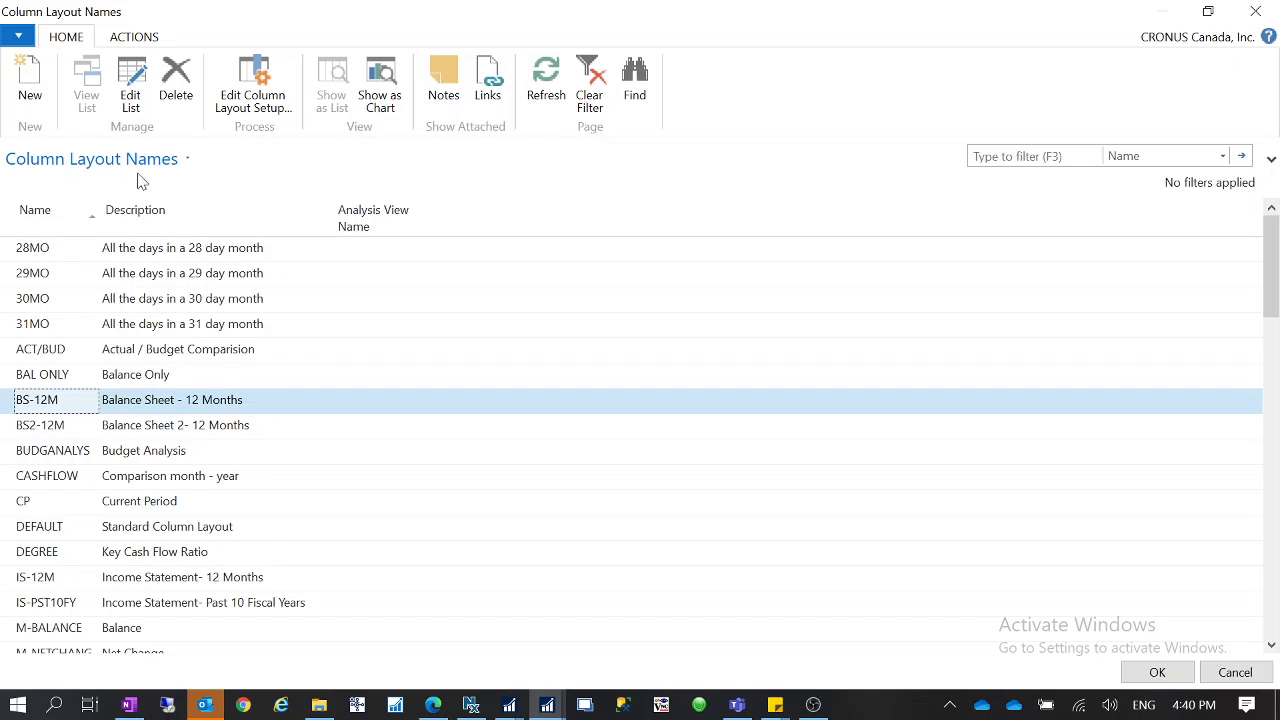
click(222, 108)
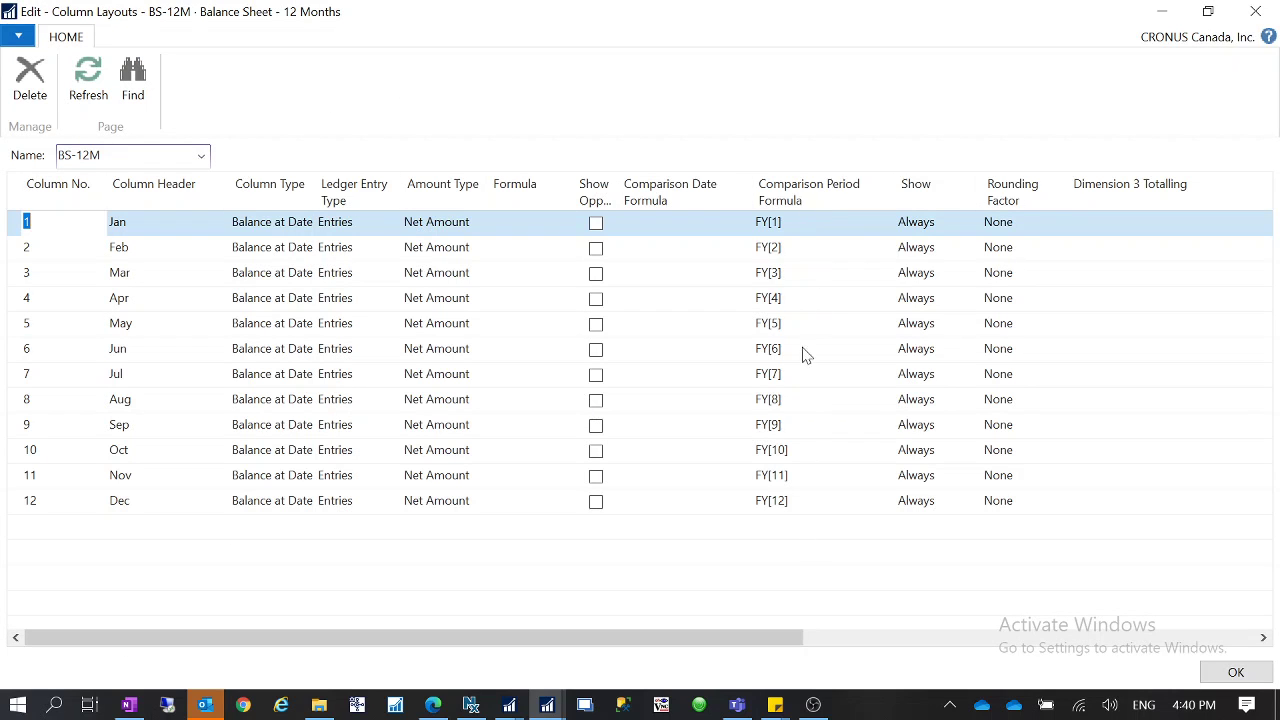
key(Escape)
key(Return)
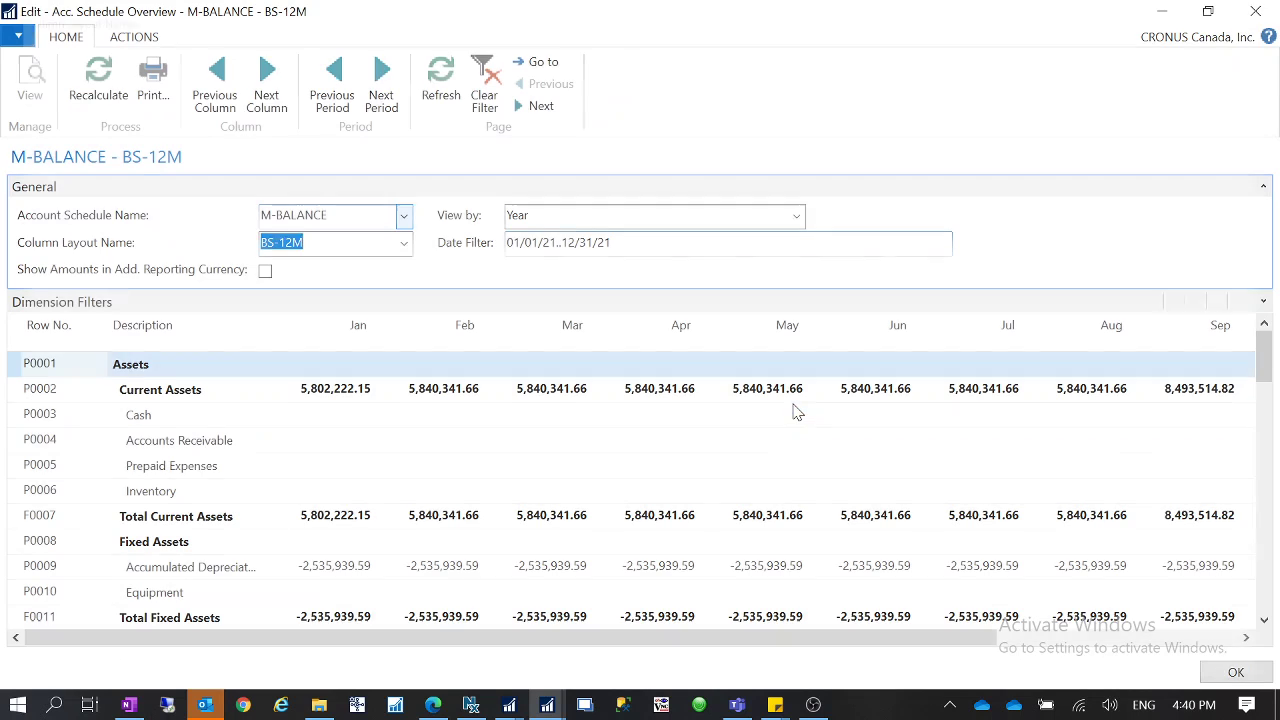
View the M-BALANCE overview by Month and by Quarter to compare the monthly balances.
click(802, 218)
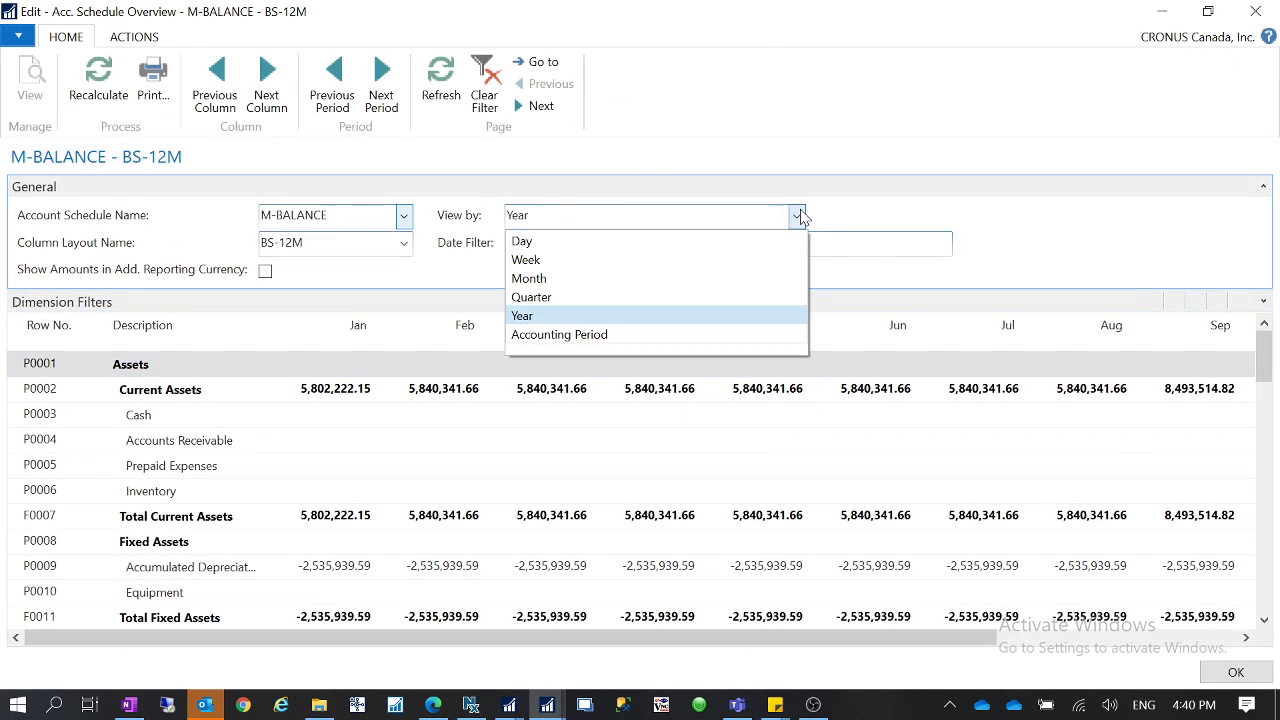
click(530, 279)
key(Tab)
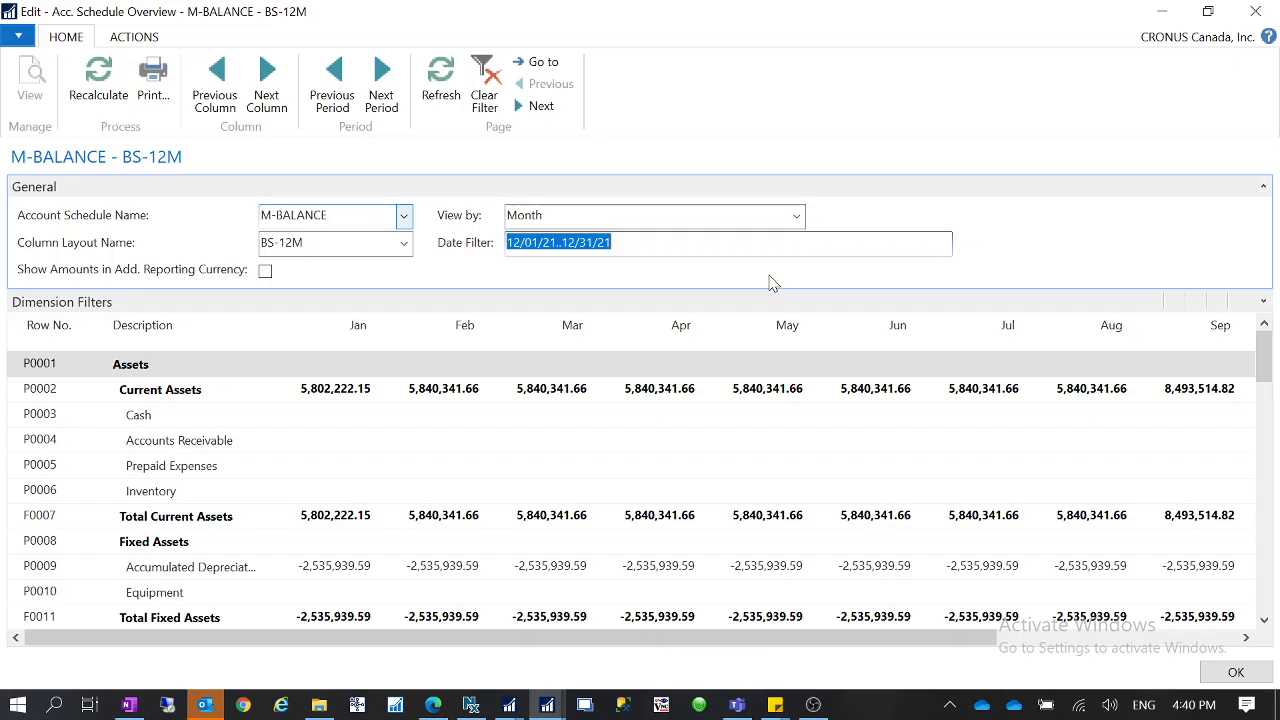
click(794, 218)
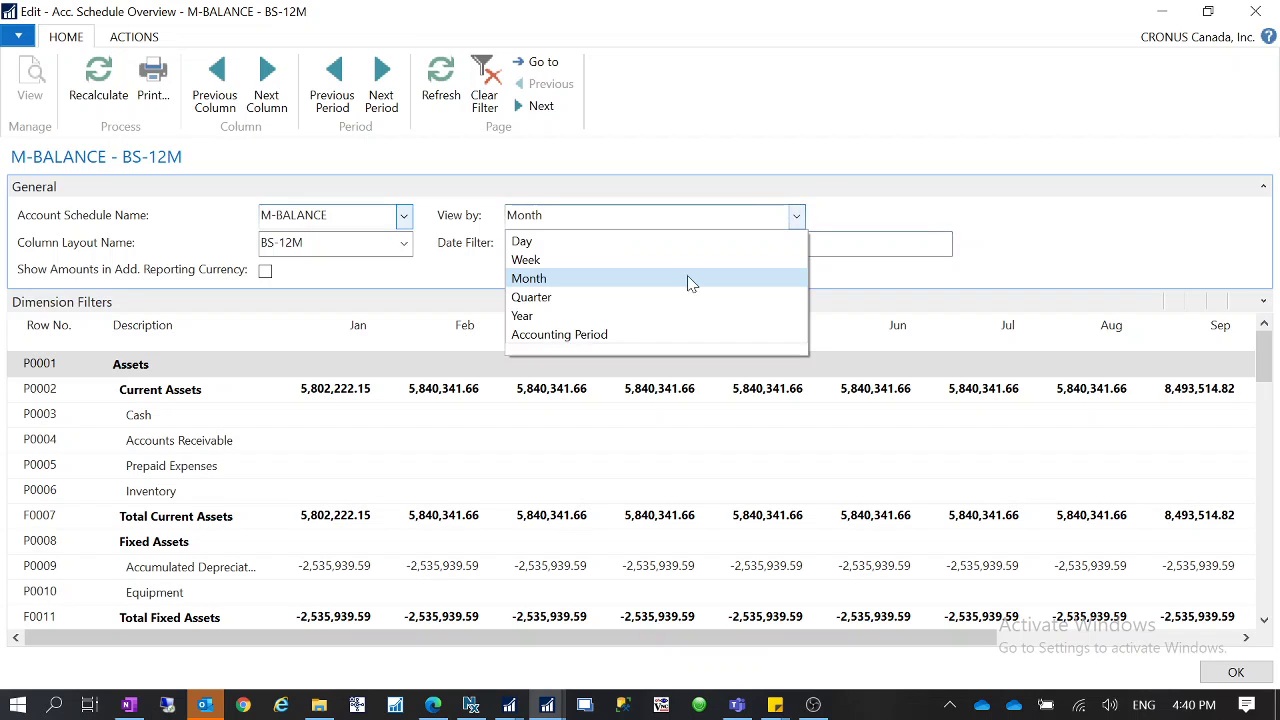
click(556, 298)
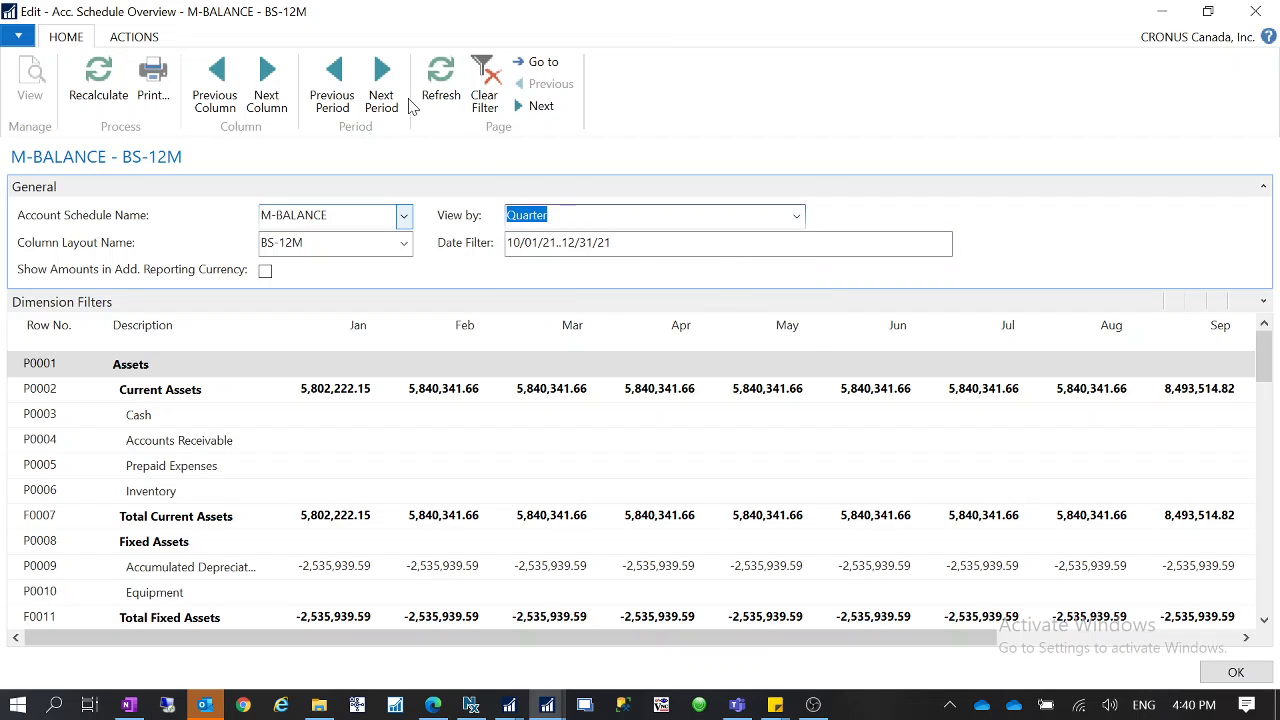
View the M-BALANCE overview by Week, and set it to view by Day to compare the balances.
click(797, 217)
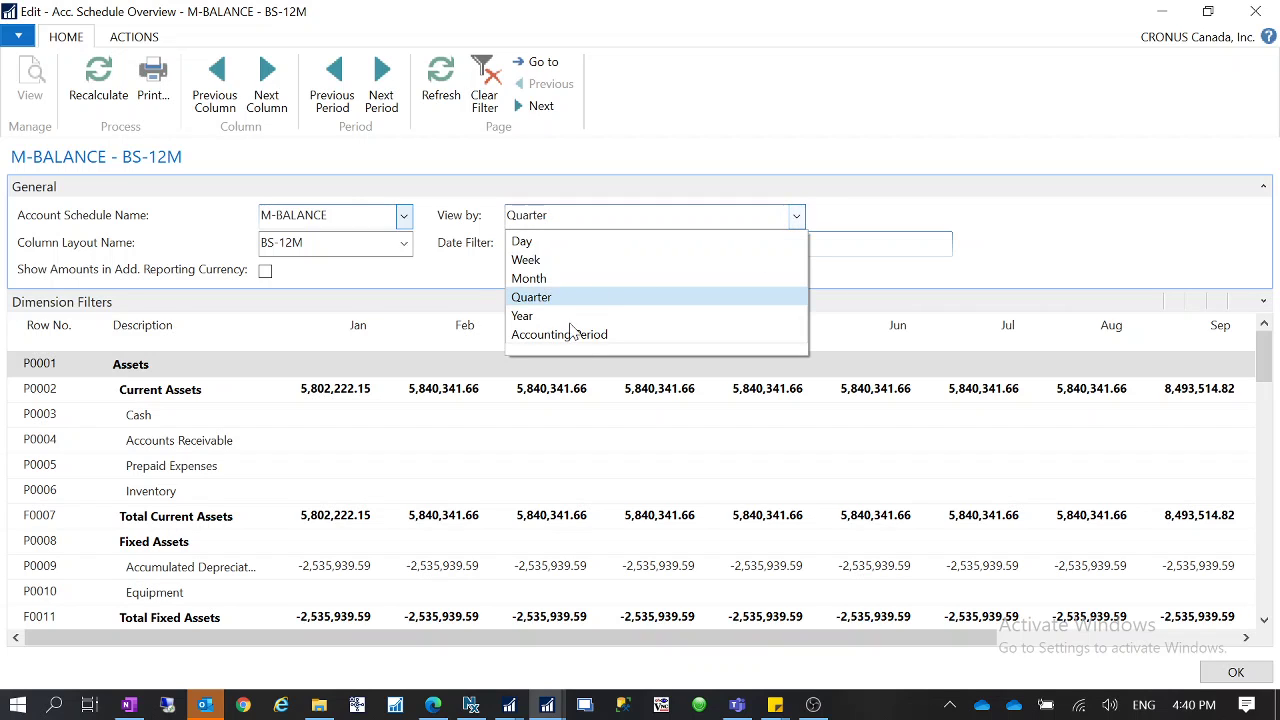
click(527, 260)
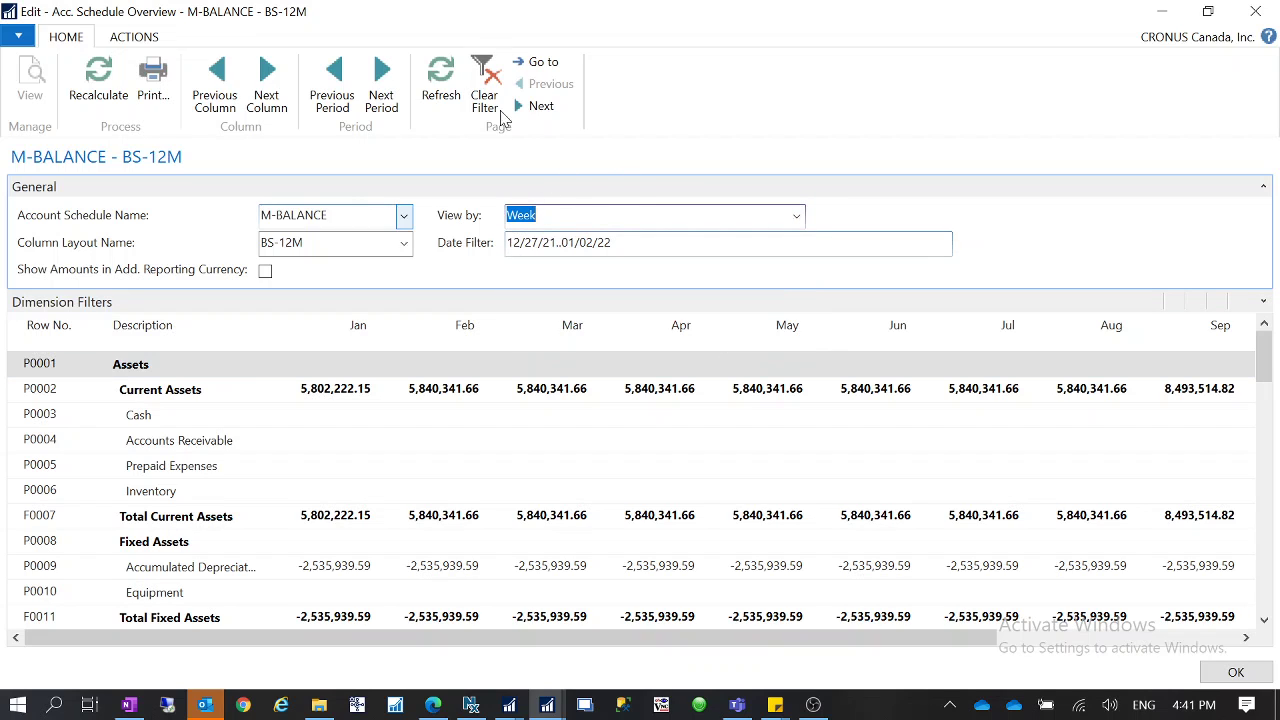
click(797, 217)
click(530, 242)
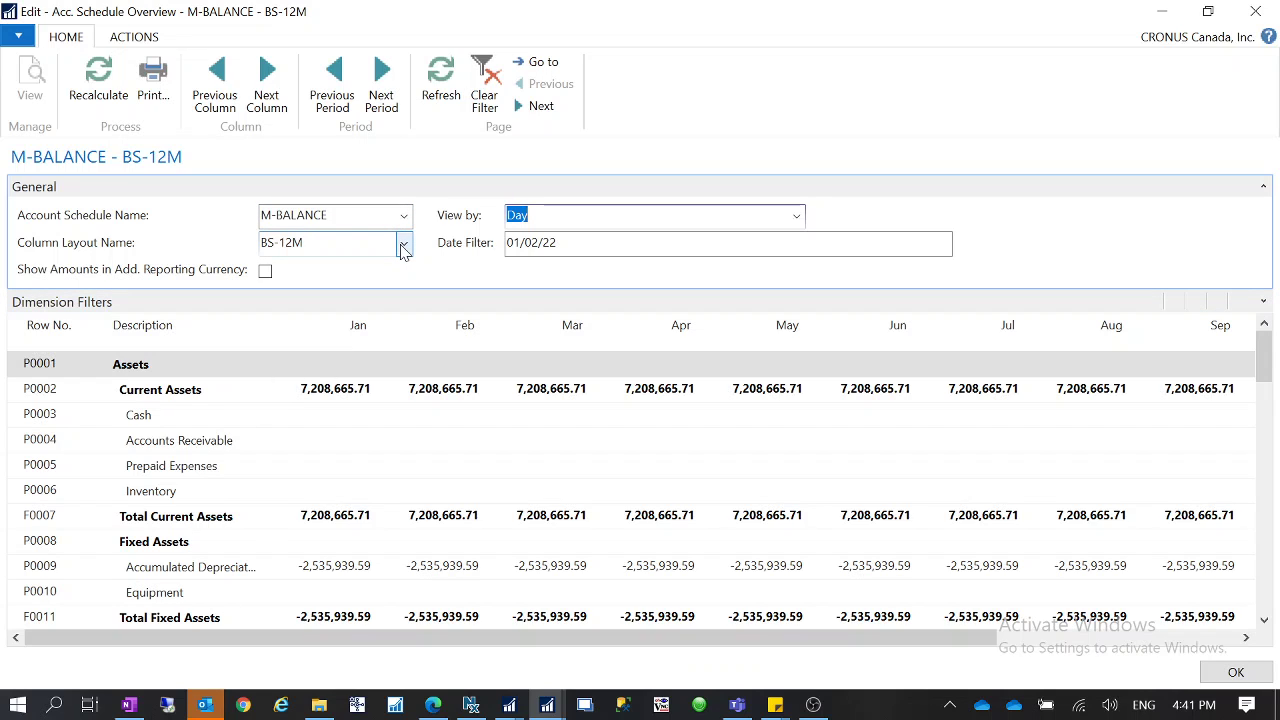
Capture the whole M-BALANCE overview window with Greenshot, open the capture in its image editor, and minimize the editor.
click(949, 705)
right_click(972, 590)
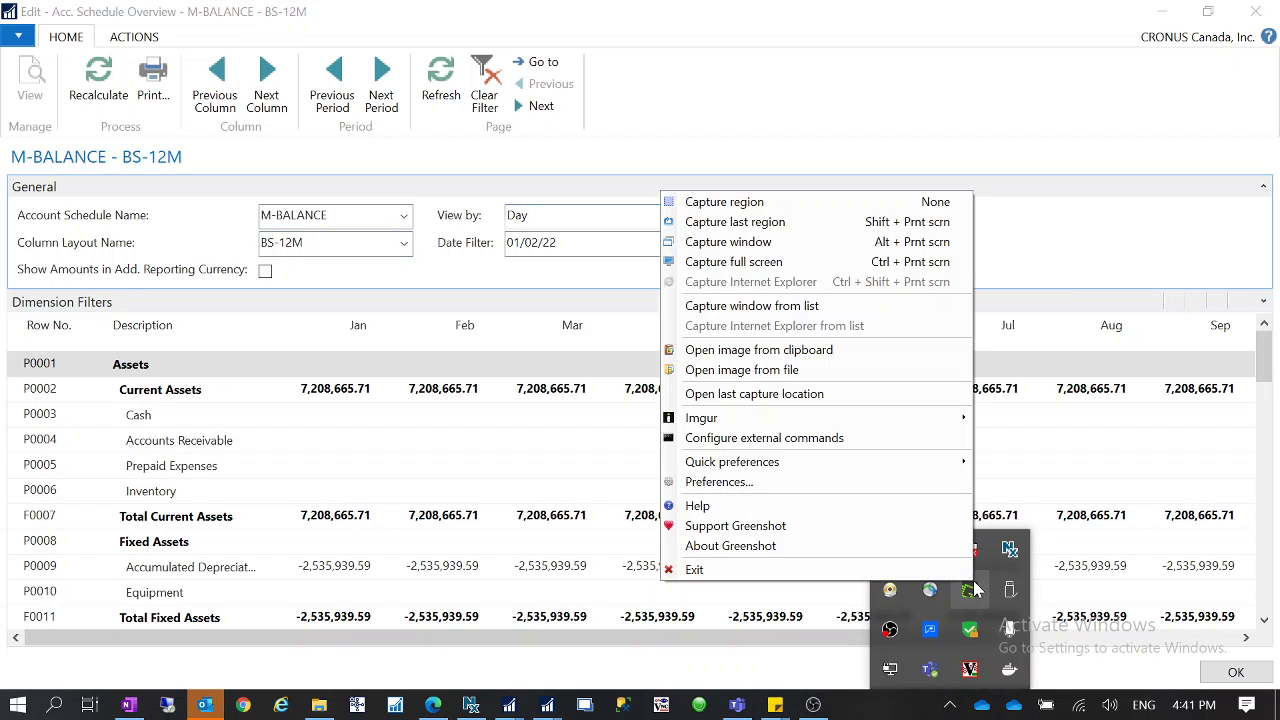
click(760, 207)
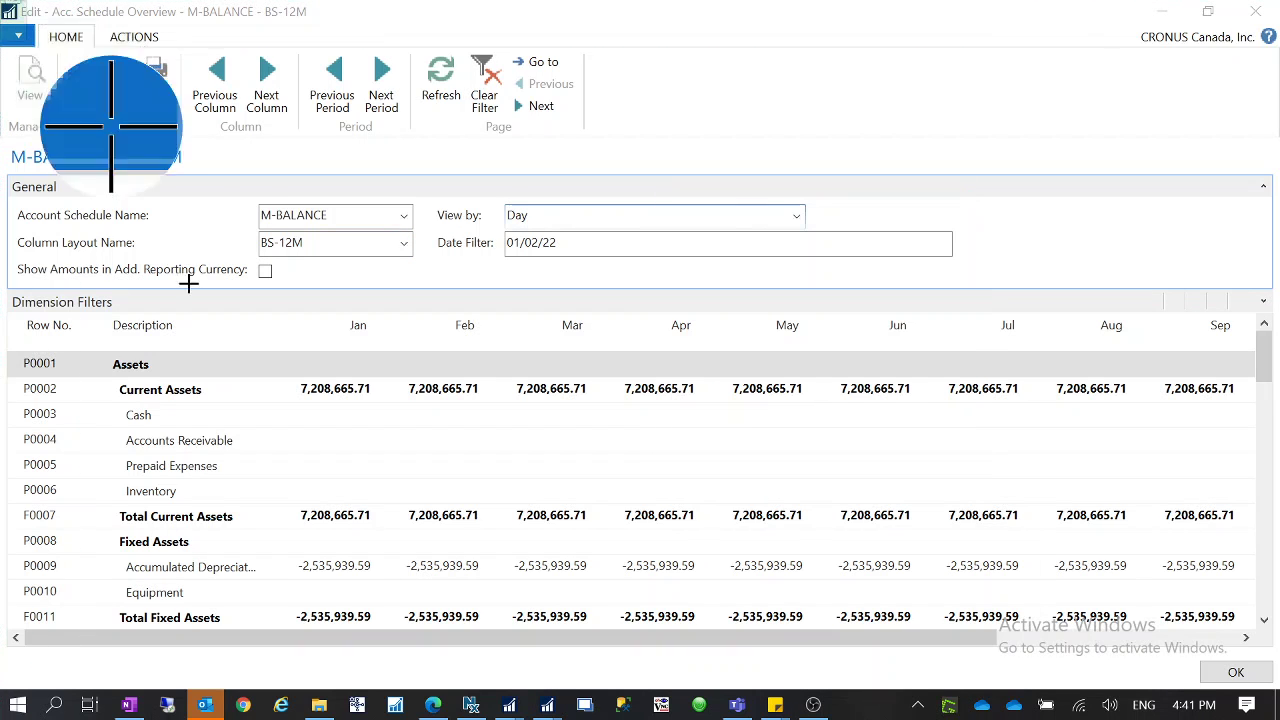
drag(8, 3, 1279, 685)
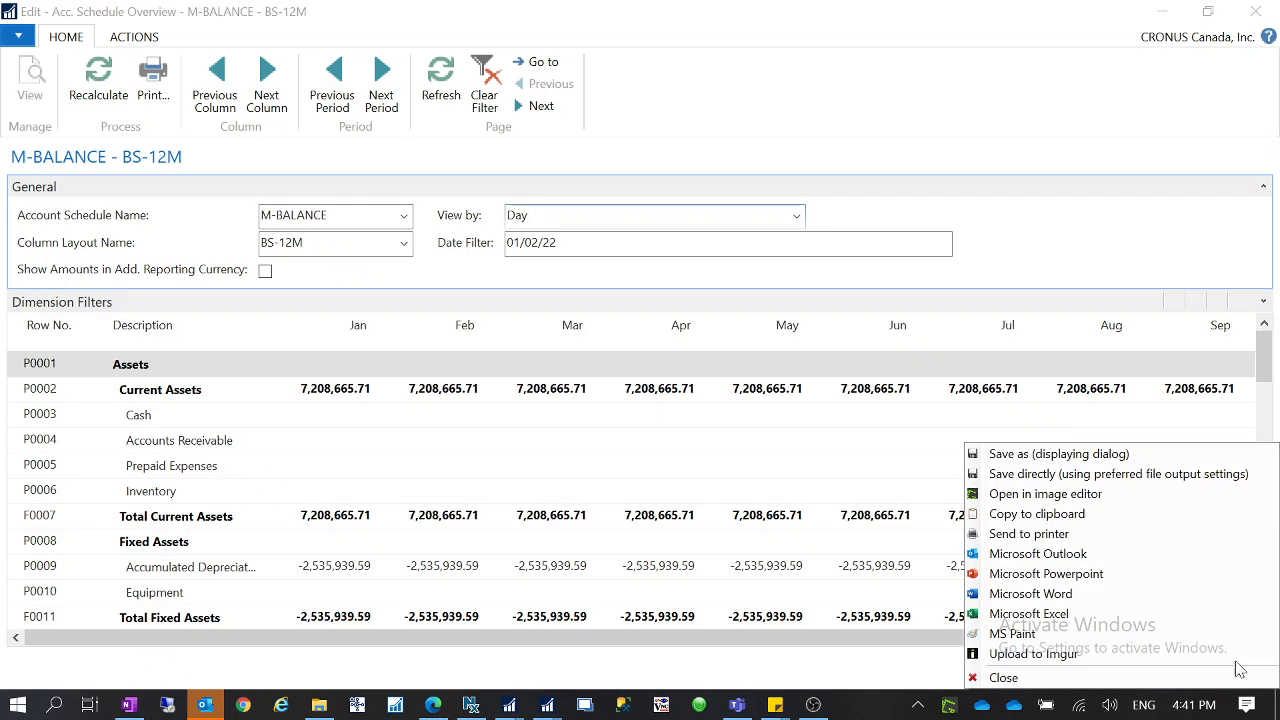
click(1075, 516)
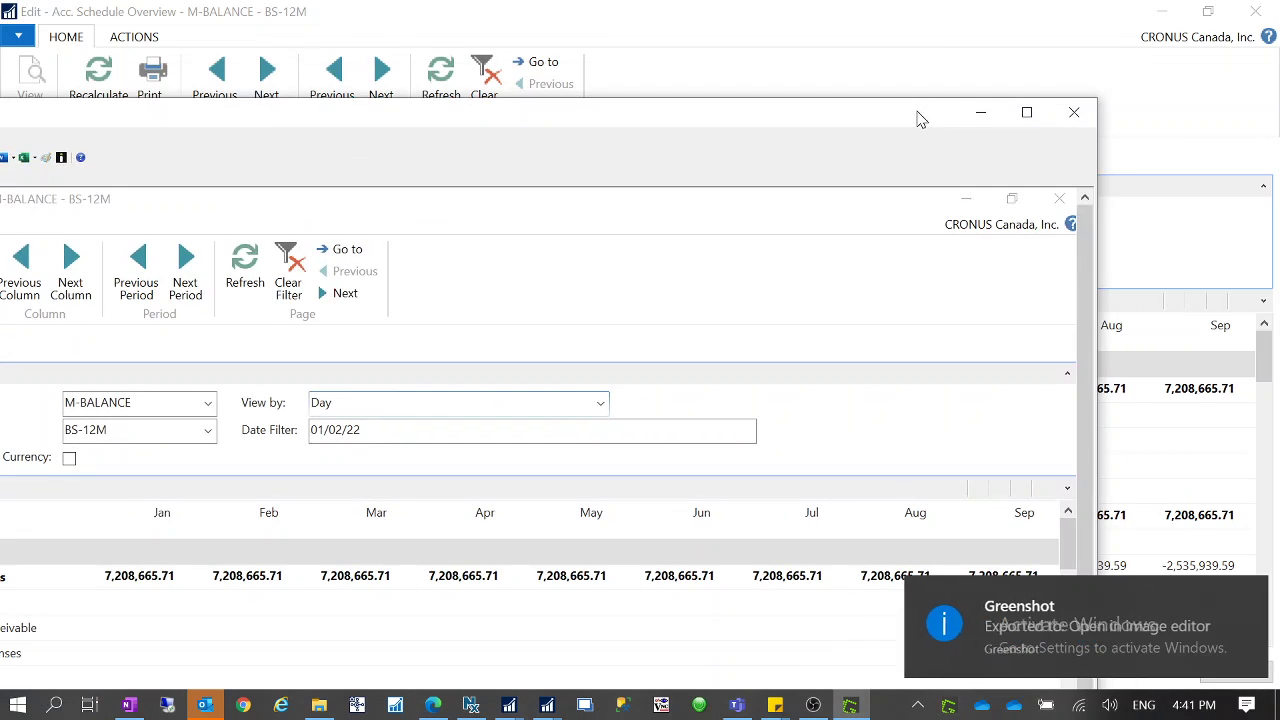
click(980, 112)
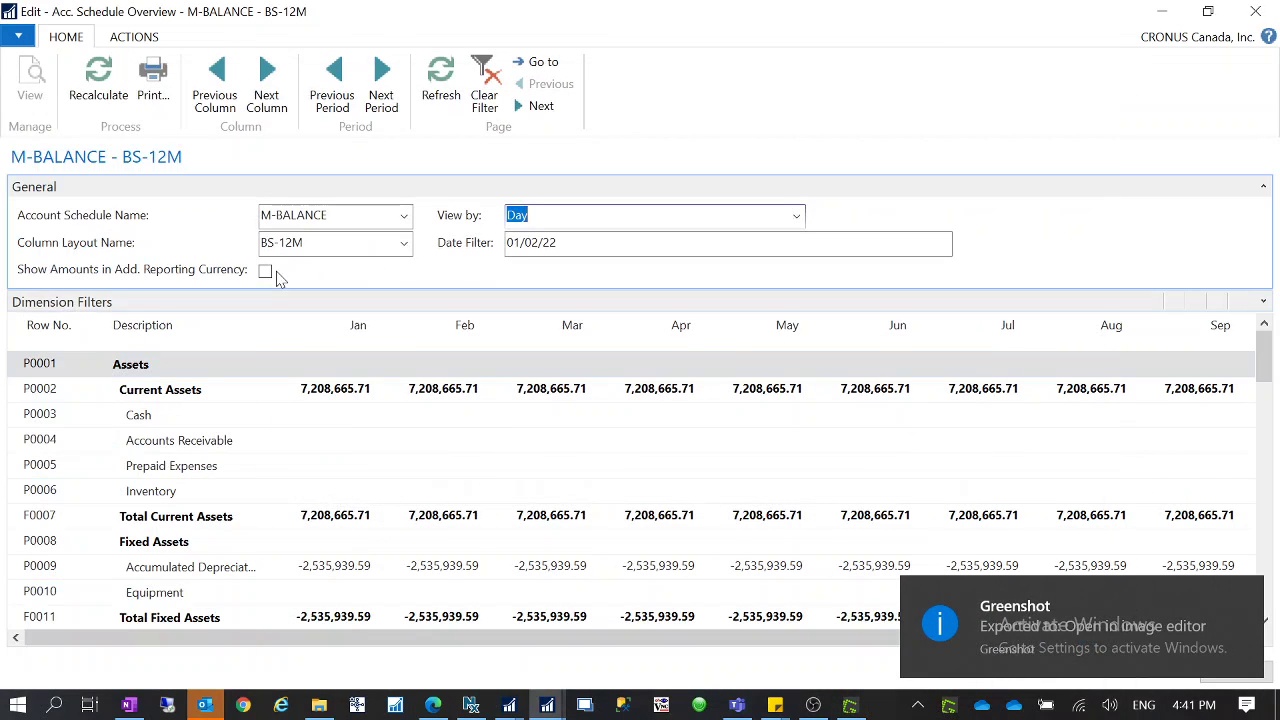
Apply the BS2-12M column layout to the M-BALANCE overview and refresh the figures.
drag(303, 242, 257, 255)
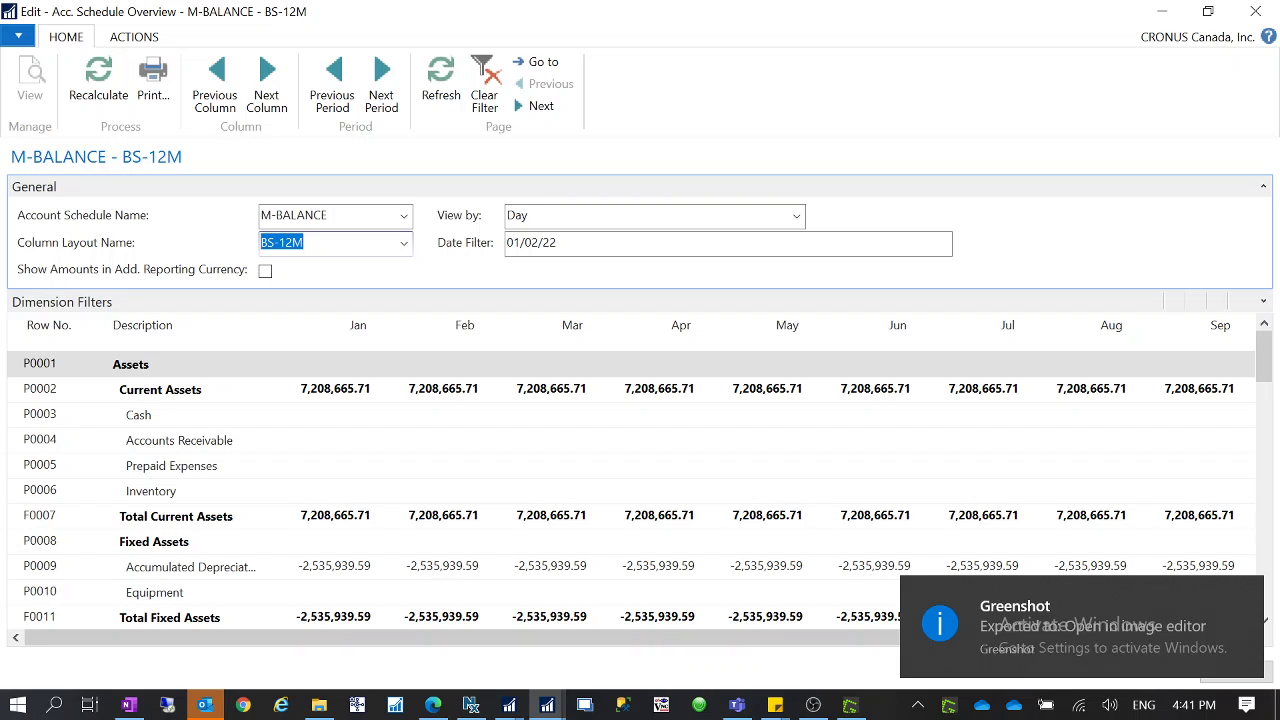
click(404, 246)
click(80, 430)
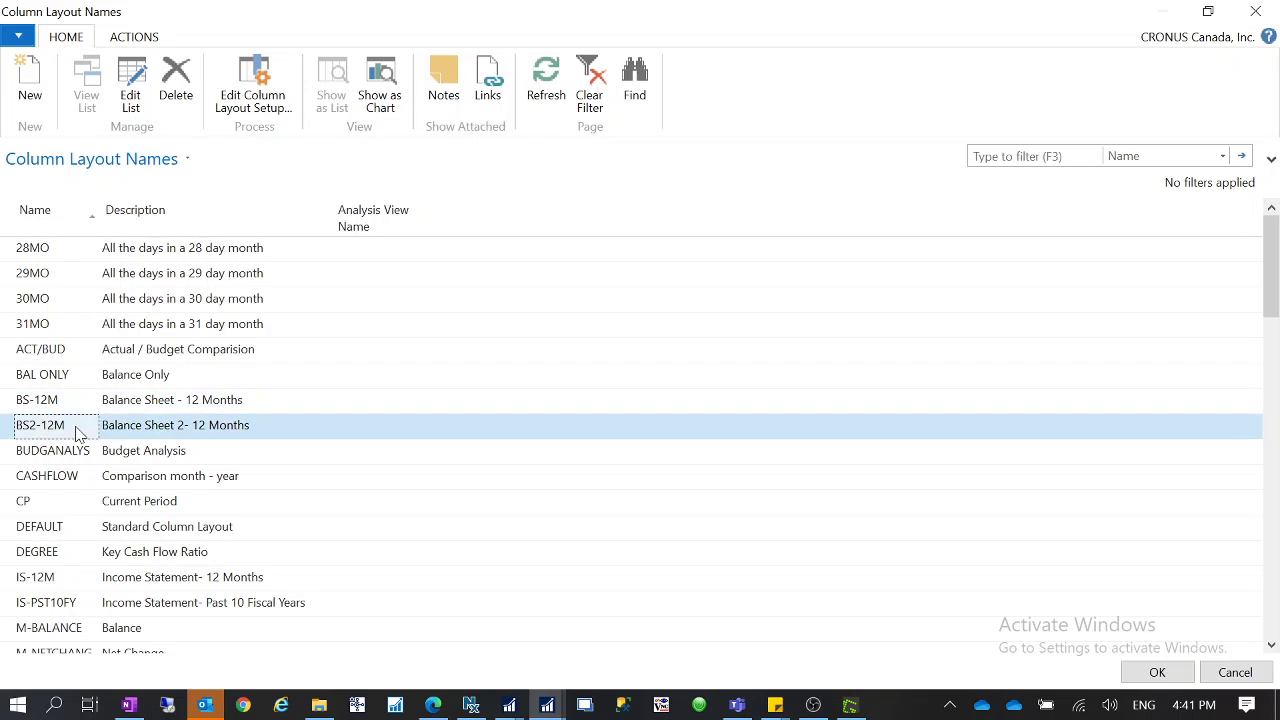
click(1157, 672)
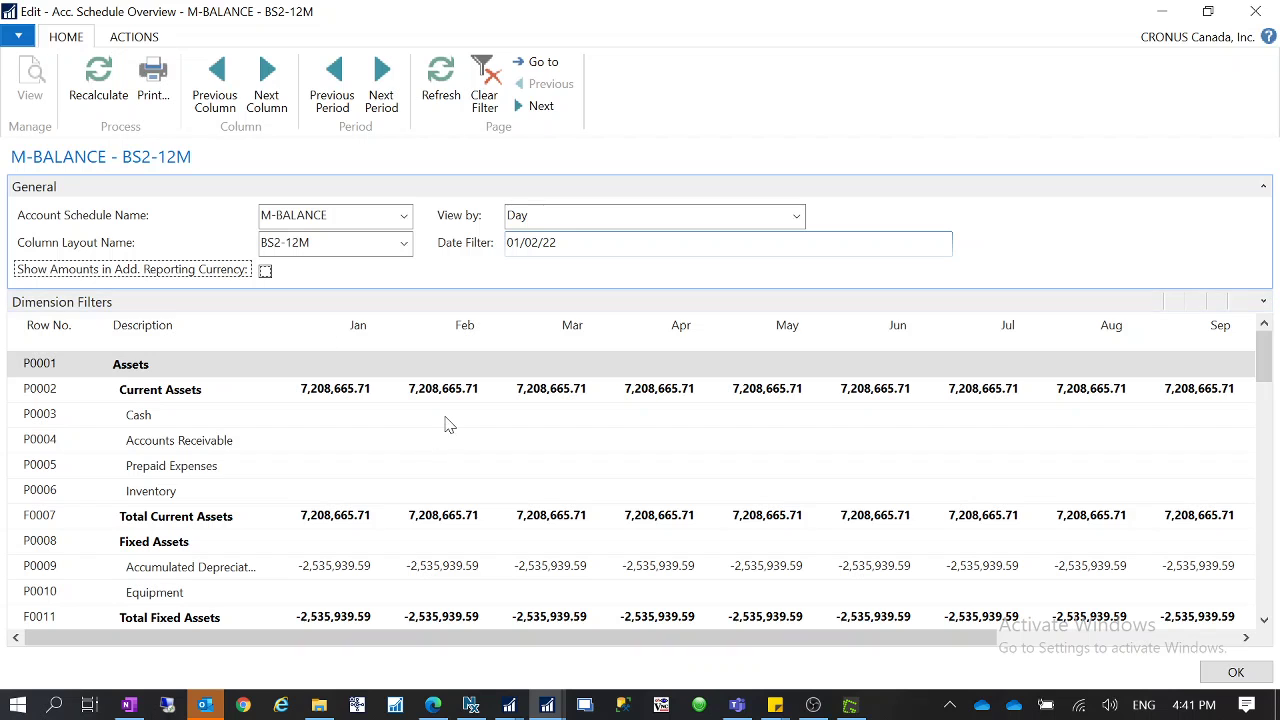
click(441, 85)
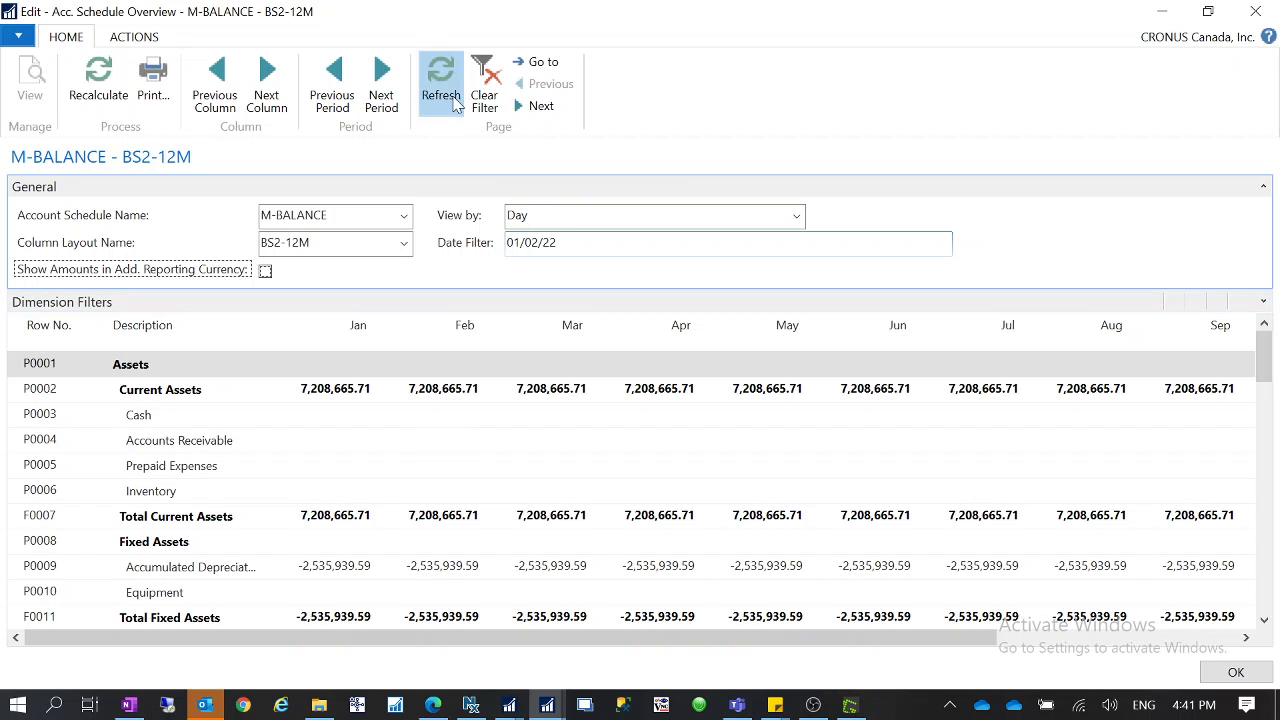
Bring up the earlier capture in the Greenshot editor, compare it with the BS2-12M overview, and minimize the editor.
click(850, 705)
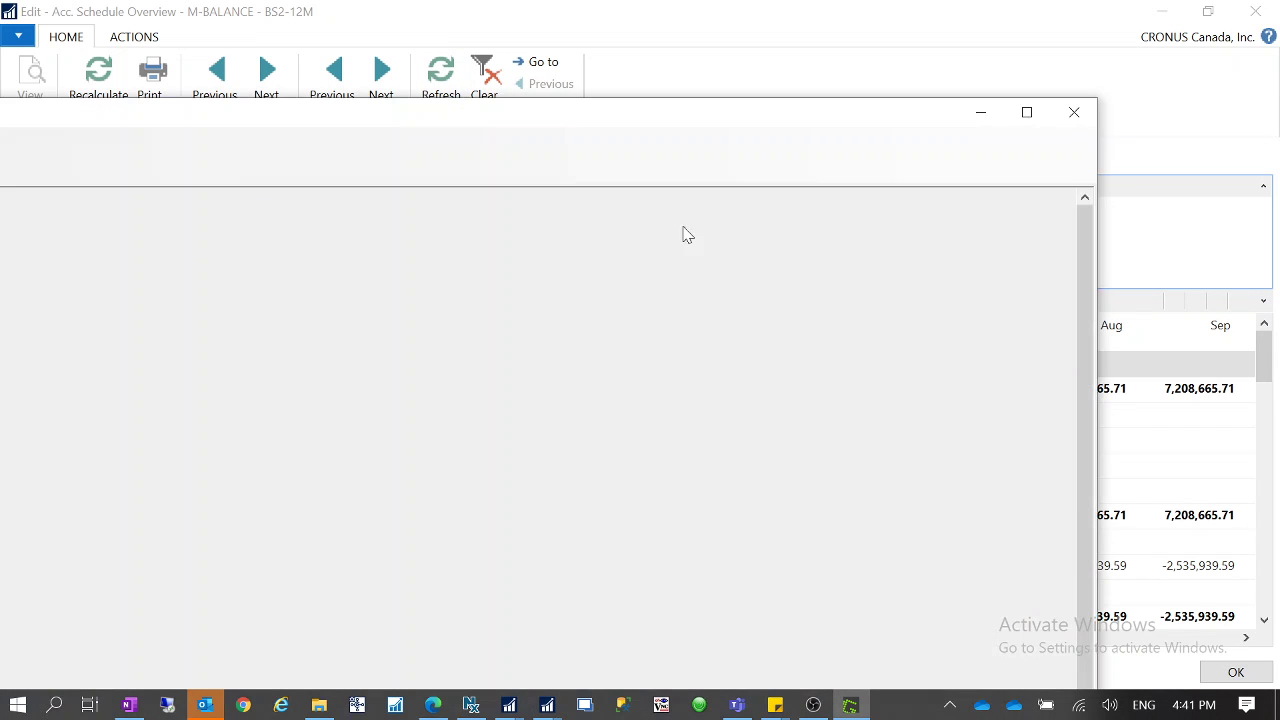
drag(668, 131, 519, 203)
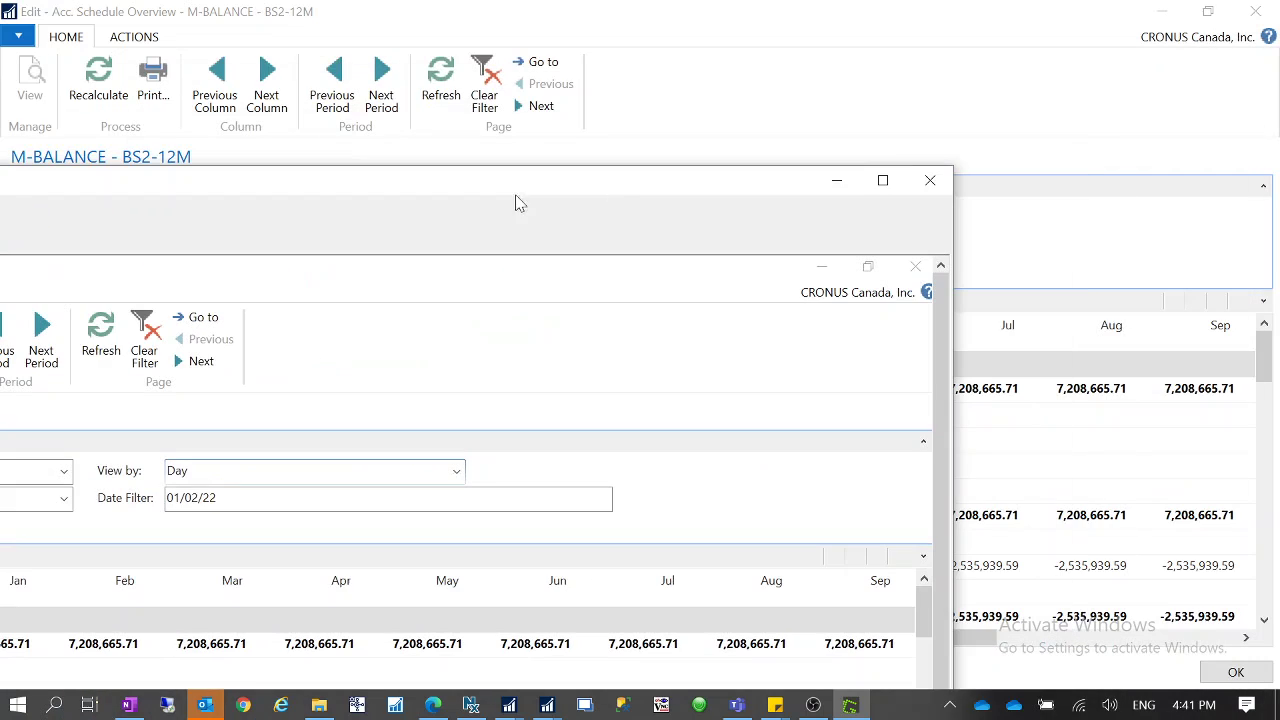
click(836, 181)
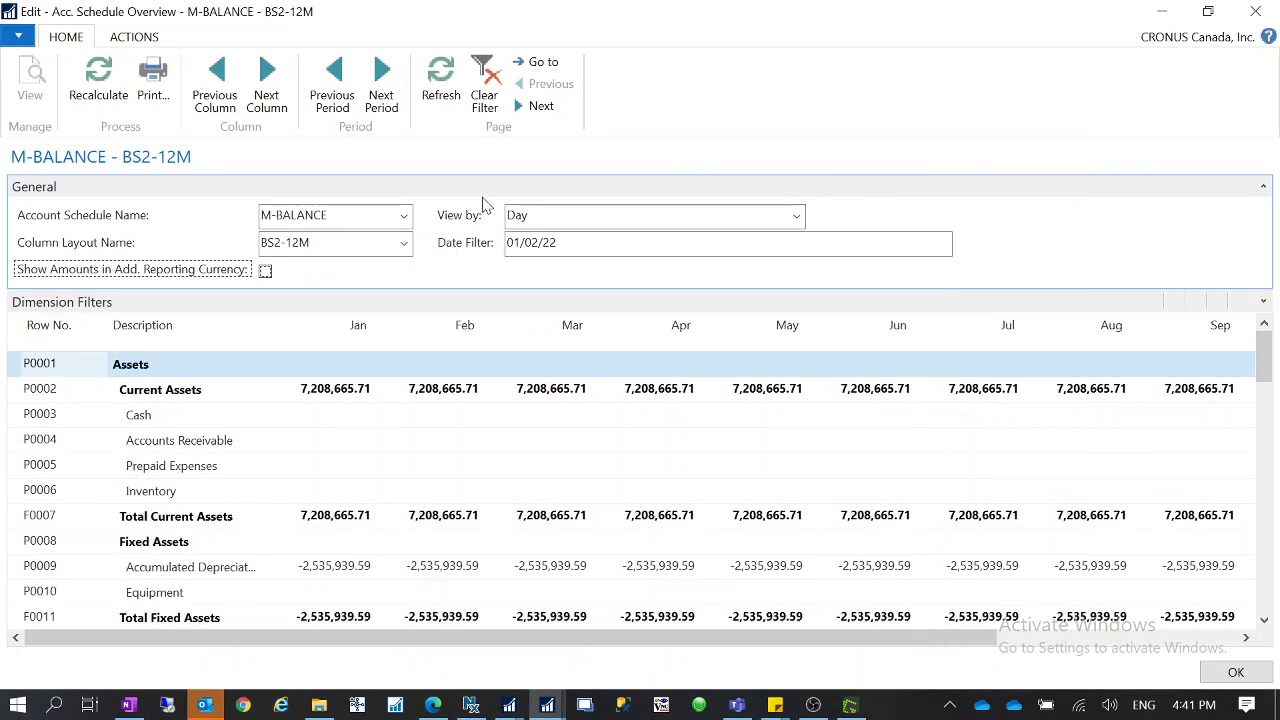
Examine the BS2-12M column layout's column types and comparison date formulas, and browse the remaining column layout names.
click(404, 243)
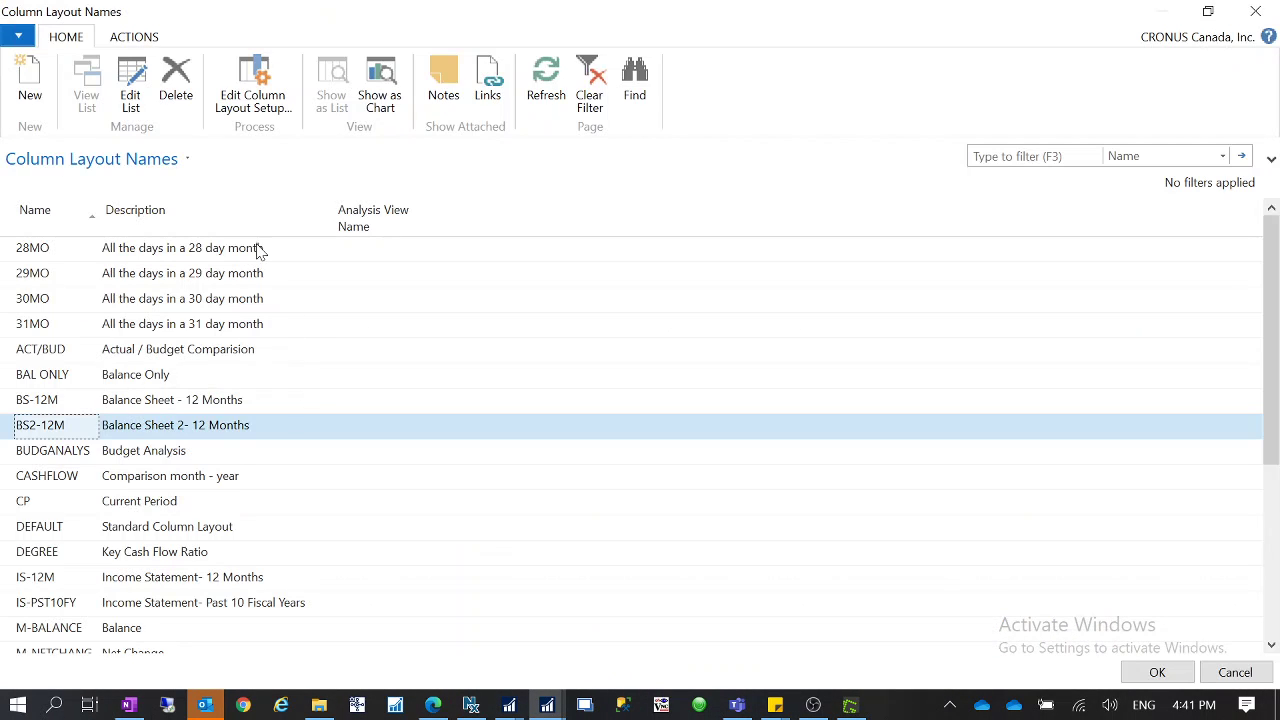
click(252, 92)
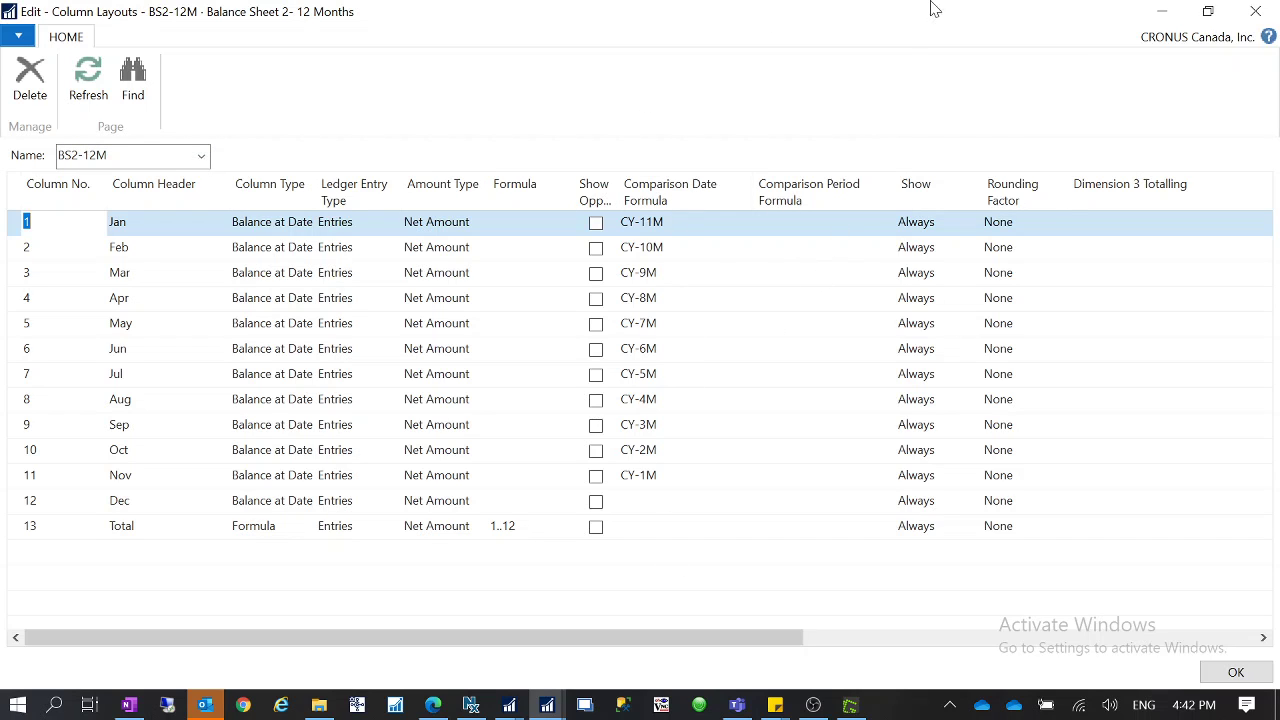
click(1255, 11)
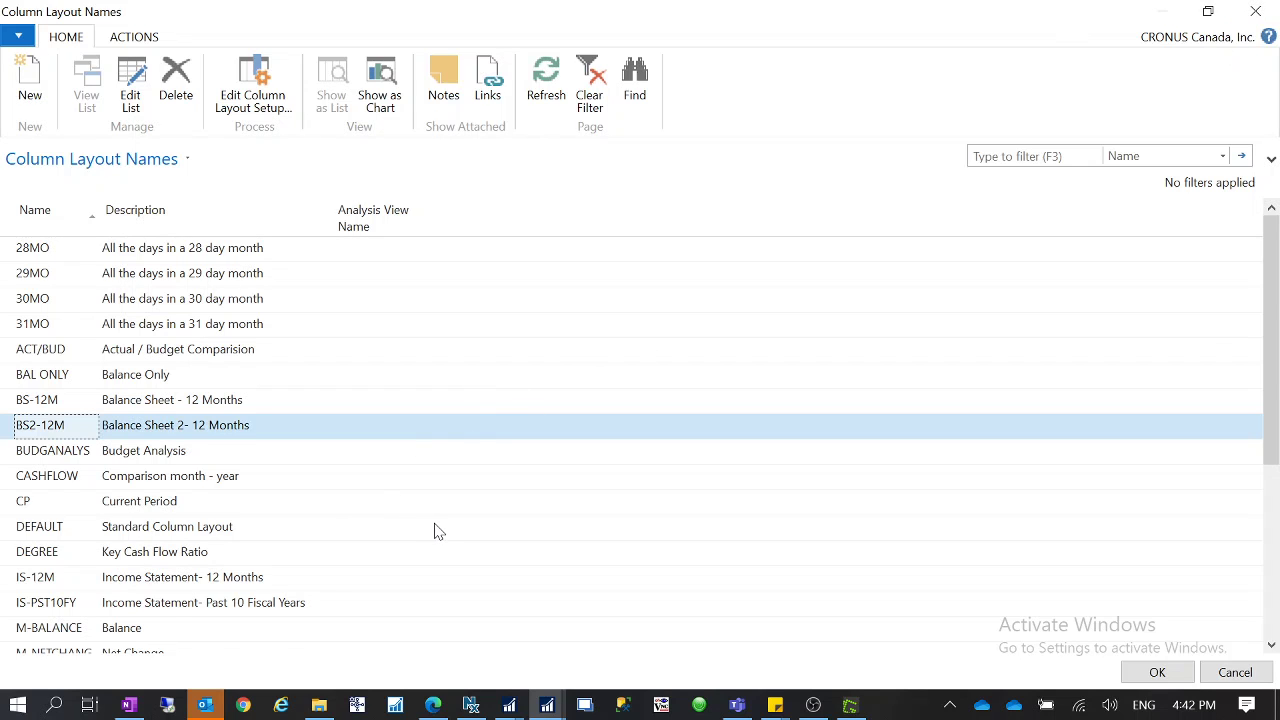
scroll(435, 531, down, 4)
scroll(435, 531, up, 1)
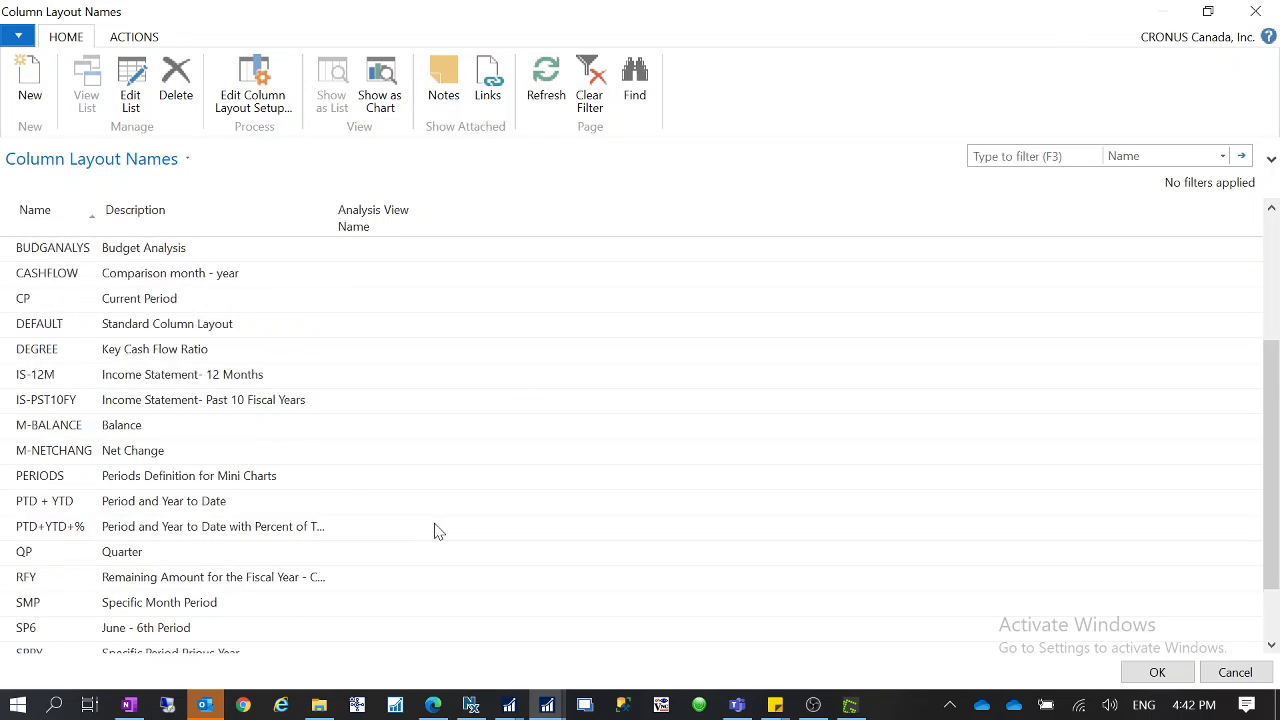
scroll(435, 531, down, 1)
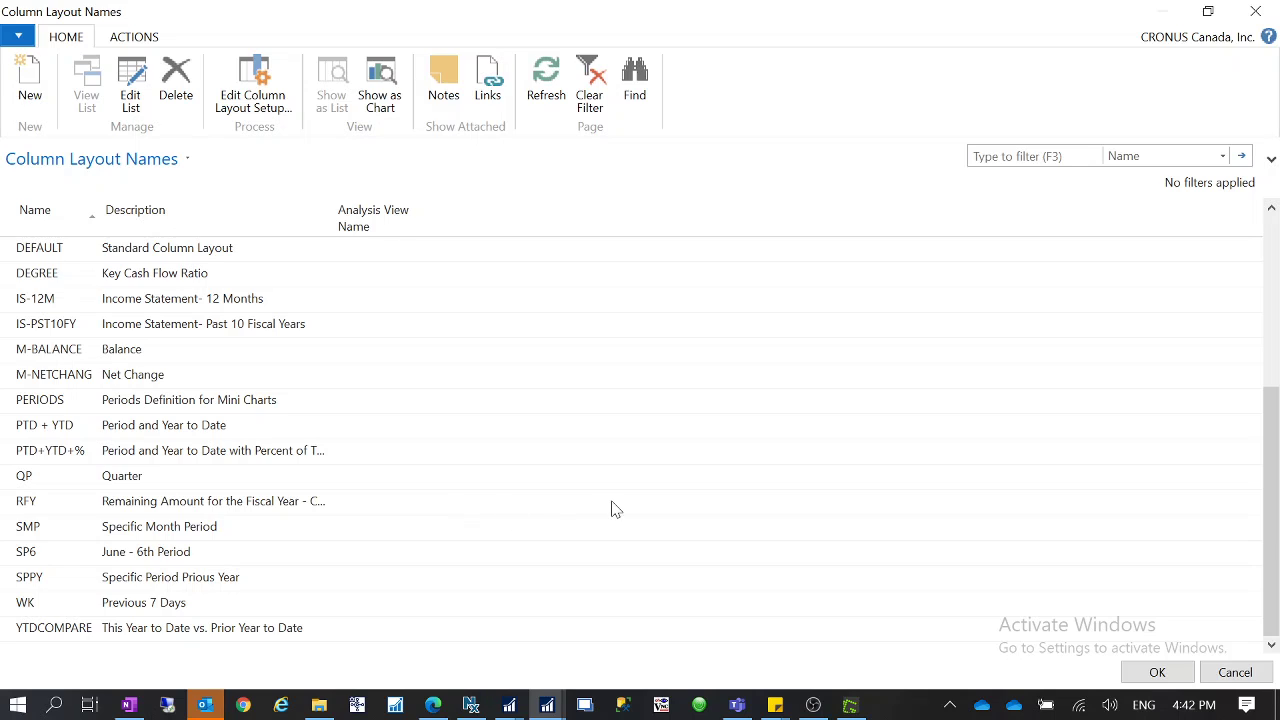